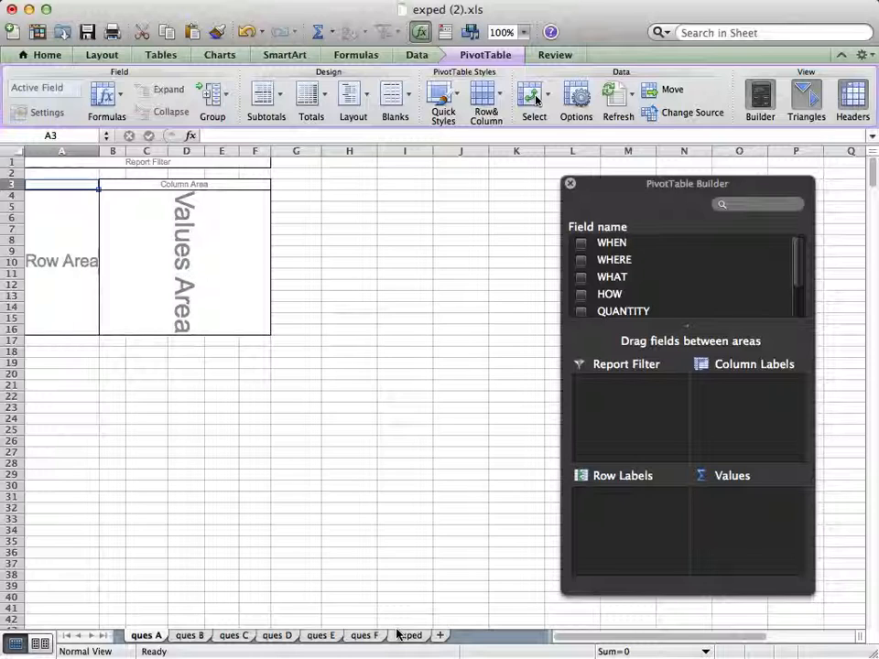
Step: On the ques A sheet, add REVENUE as summed values and WHERE as column labels to the empty pivot table
{"action": "left_click", "coordinate": [404, 634]}
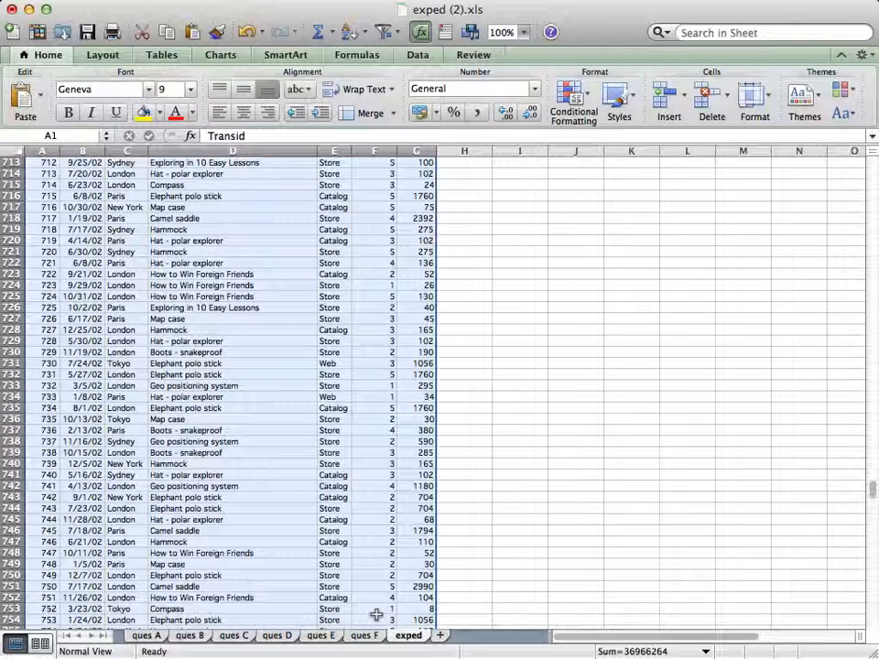
{"action": "left_click", "coordinate": [145, 635]}
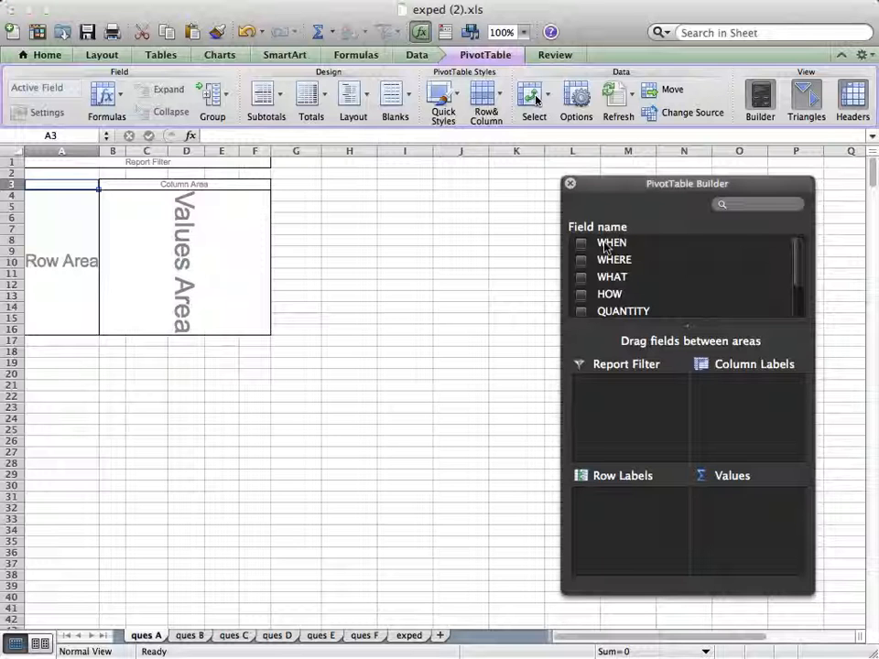
{"action": "scroll", "coordinate": [796, 300], "scroll_direction": "down", "scroll_amount": 2}
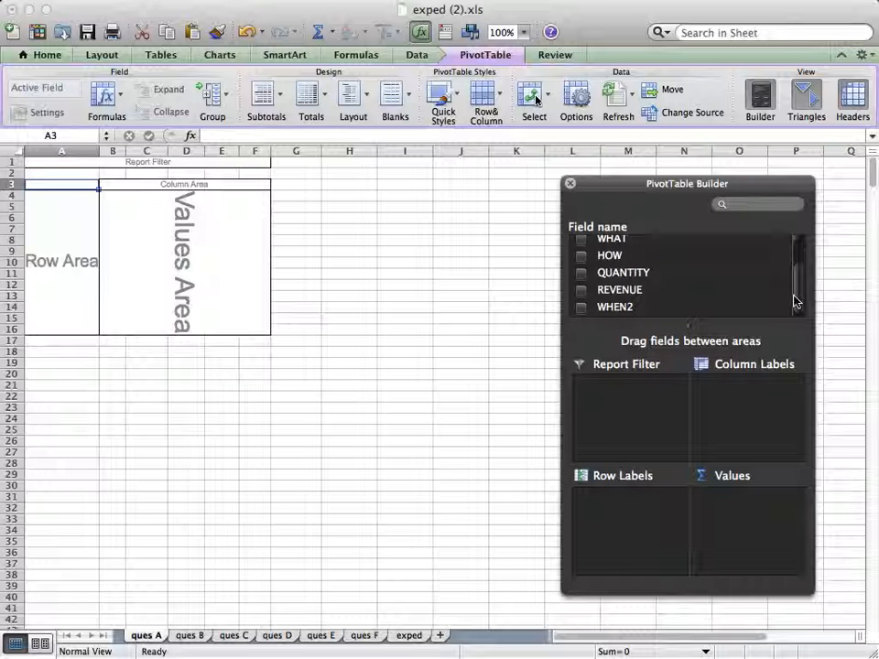
{"action": "left_click_drag", "start_coordinate": [608, 290], "coordinate": [737, 494]}
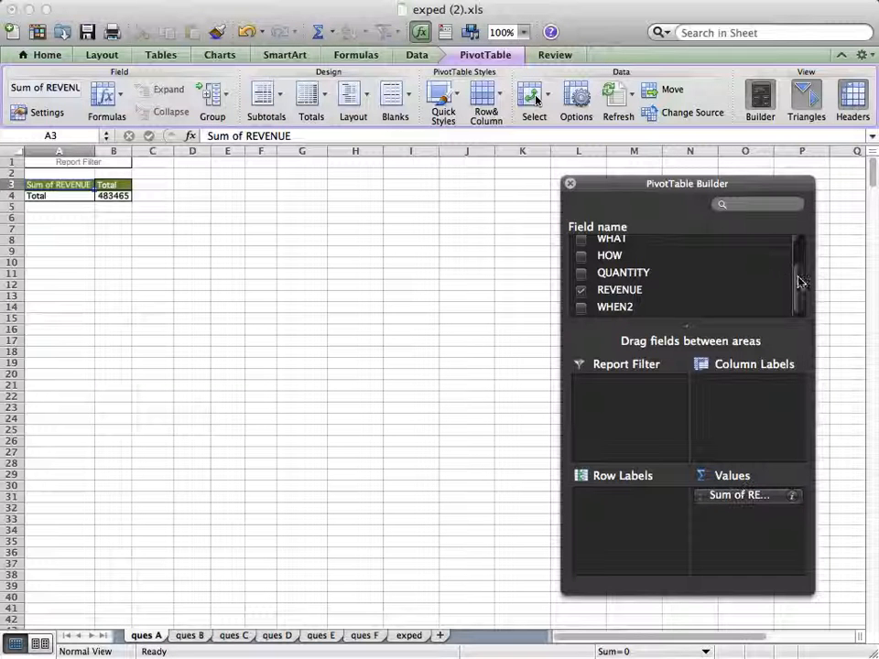
{"action": "scroll", "coordinate": [796, 284], "scroll_direction": "up", "scroll_amount": 2}
{"action": "left_click_drag", "start_coordinate": [620, 259], "coordinate": [737, 414]}
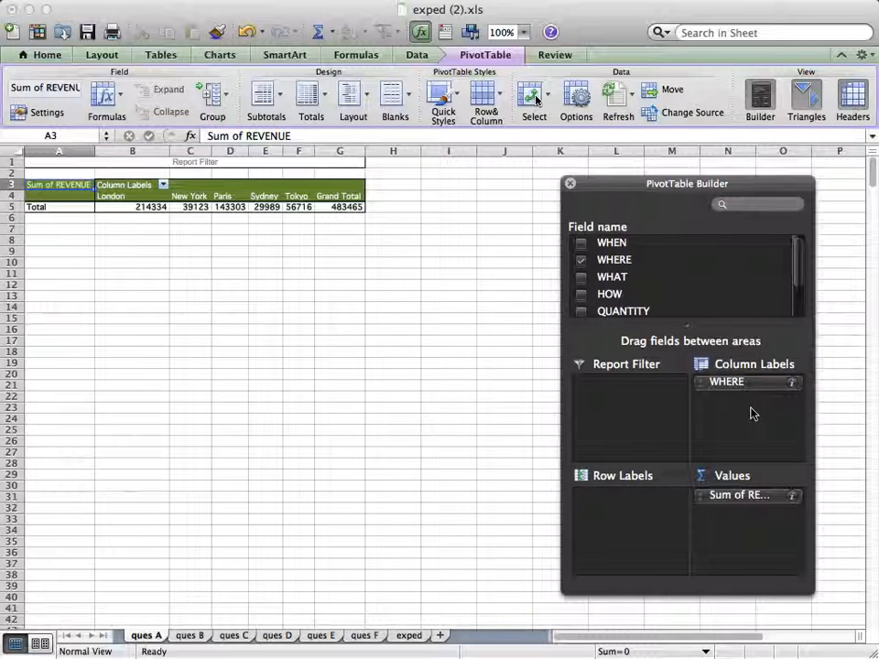
Step: Filter the WHERE column labels to show only London
{"action": "left_click", "coordinate": [161, 185]}
{"action": "left_click", "coordinate": [206, 341]}
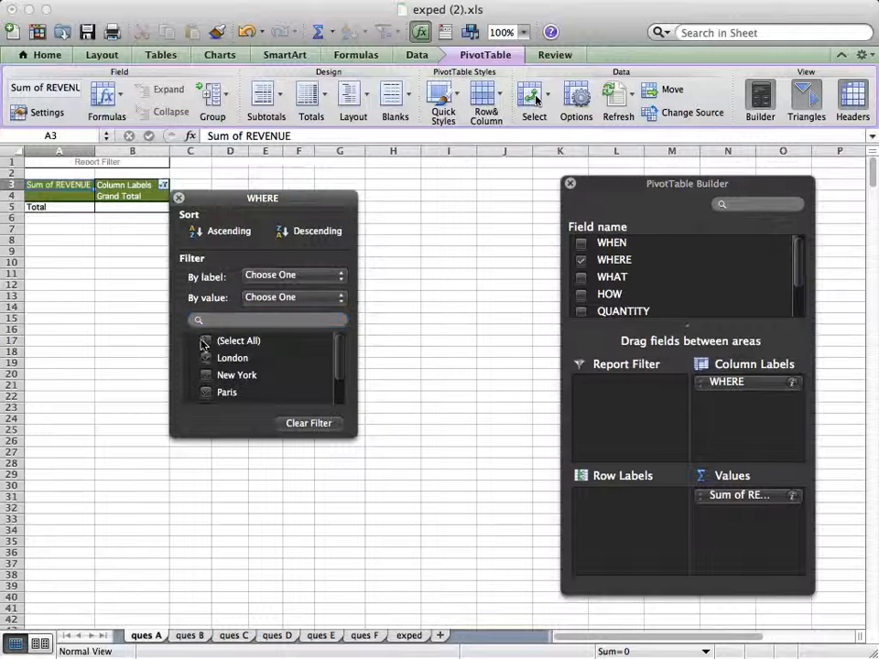
{"action": "left_click", "coordinate": [206, 357]}
{"action": "left_click", "coordinate": [179, 198]}
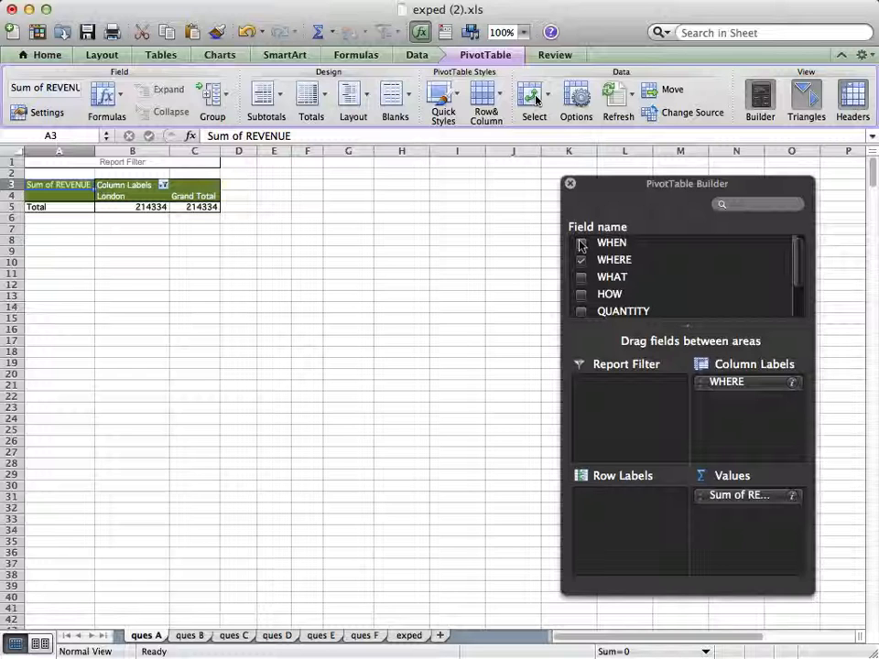
Step: Add WHEN as row labels and combine the dates from 1/3/02 through 3/31/02 into one collapsed group
{"action": "left_click_drag", "start_coordinate": [612, 243], "coordinate": [620, 499]}
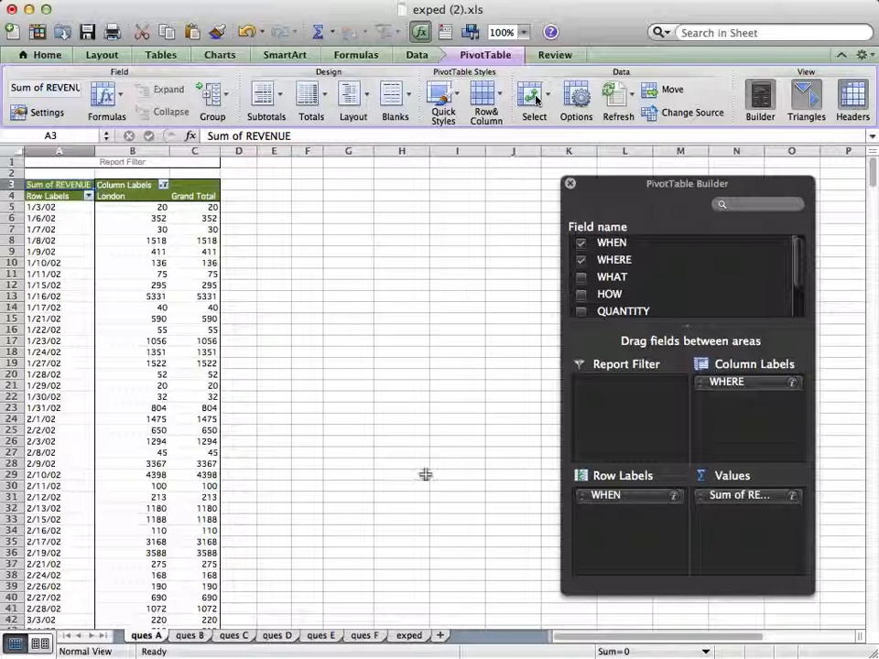
{"action": "left_click", "coordinate": [50, 208]}
{"action": "scroll", "coordinate": [53, 288], "scroll_direction": "down", "scroll_amount": 20}
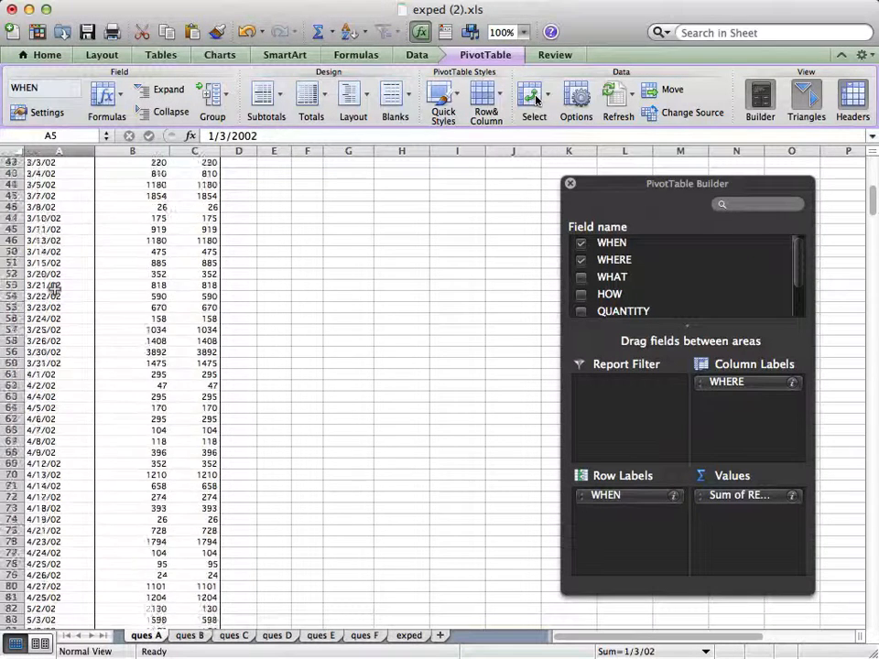
{"action": "scroll", "coordinate": [53, 289], "scroll_direction": "up", "scroll_amount": 3}
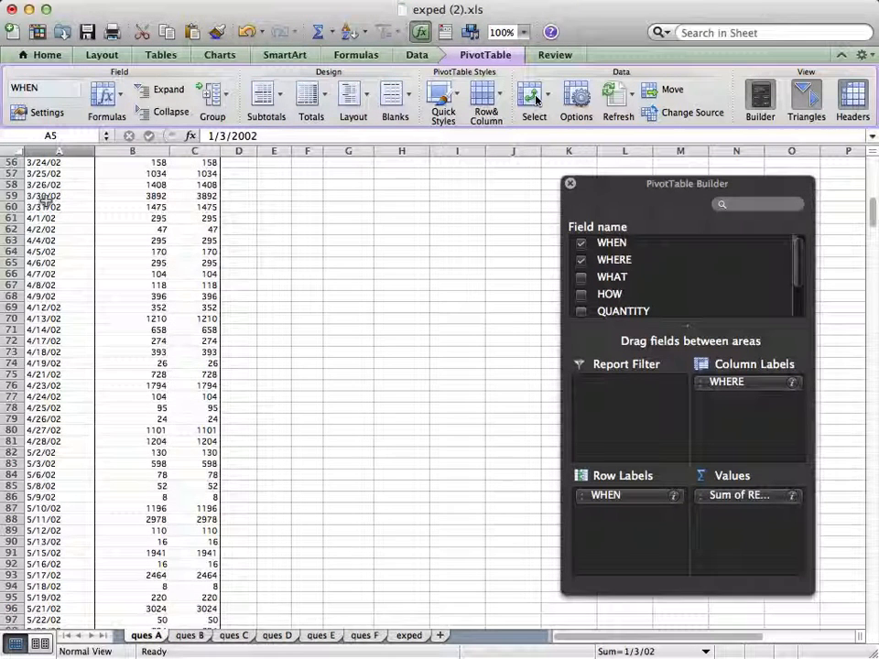
{"action": "left_click", "coordinate": [44, 203], "text": "shift"}
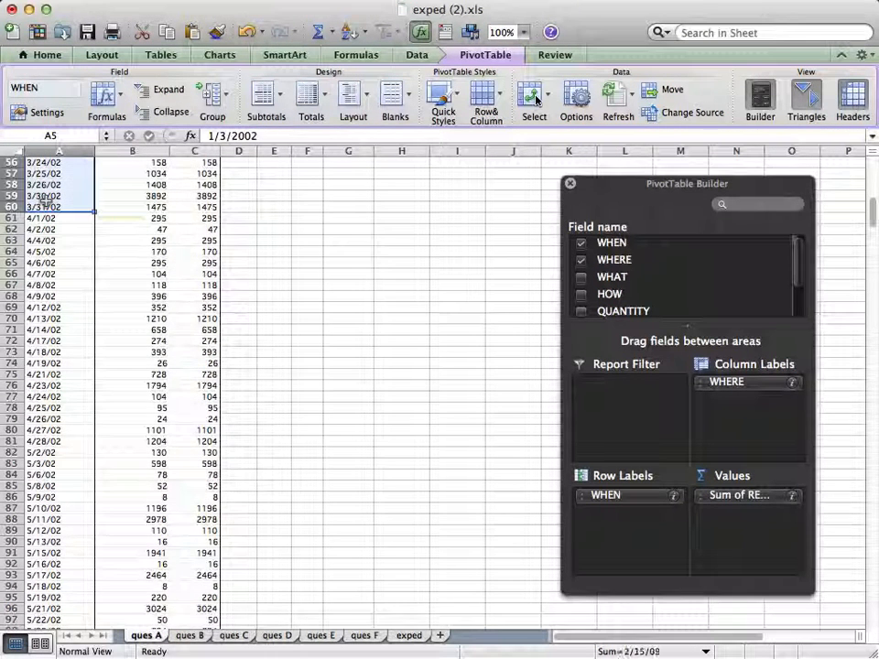
{"action": "right_click", "coordinate": [53, 209]}
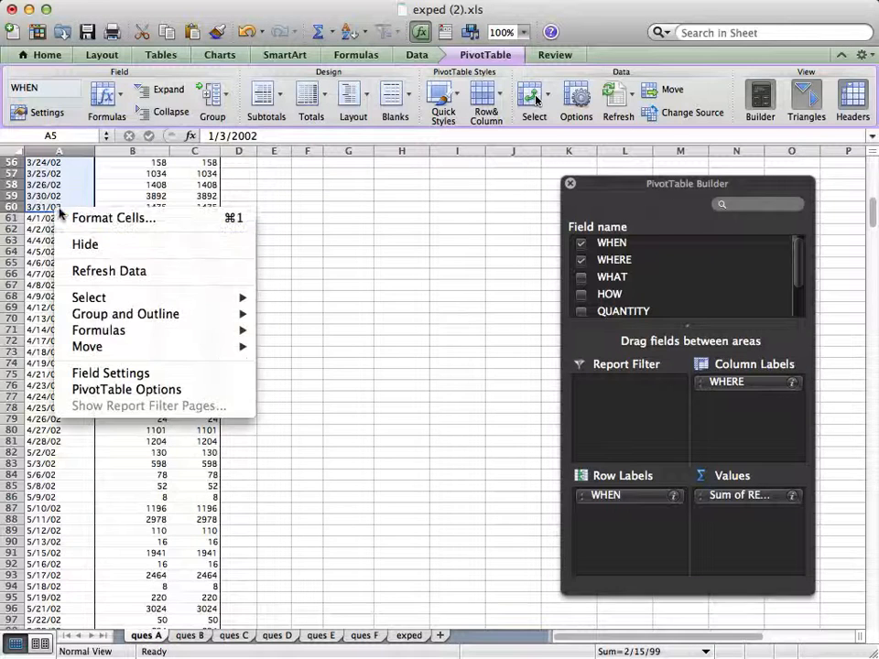
{"action": "mouse_move", "coordinate": [177, 315]}
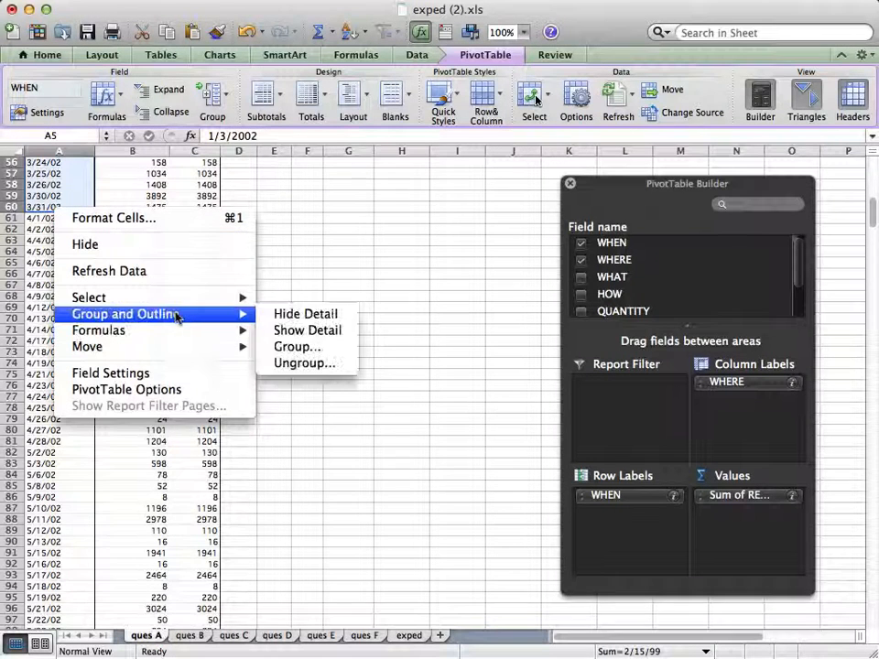
{"action": "left_click", "coordinate": [277, 348]}
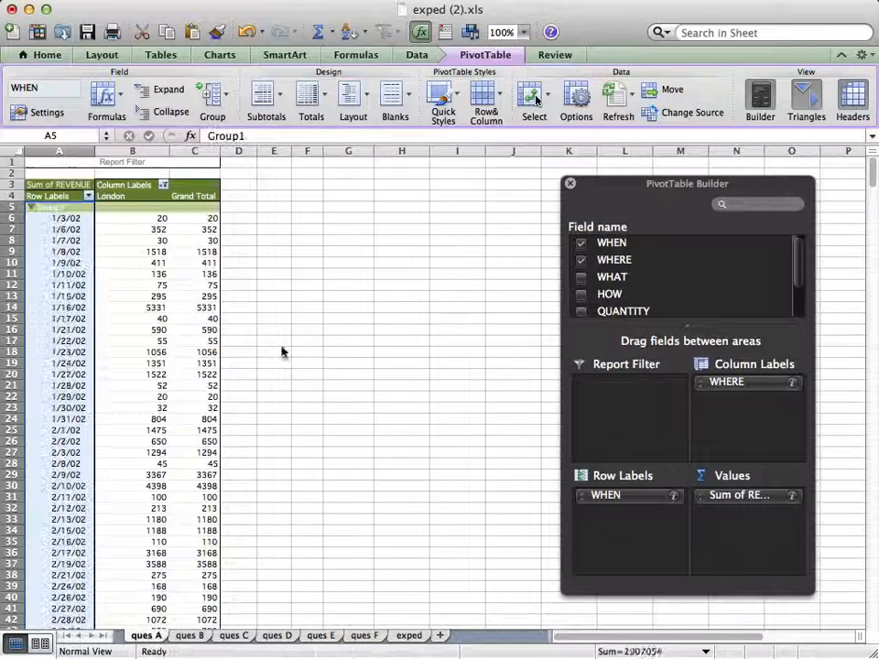
{"action": "left_click", "coordinate": [31, 207]}
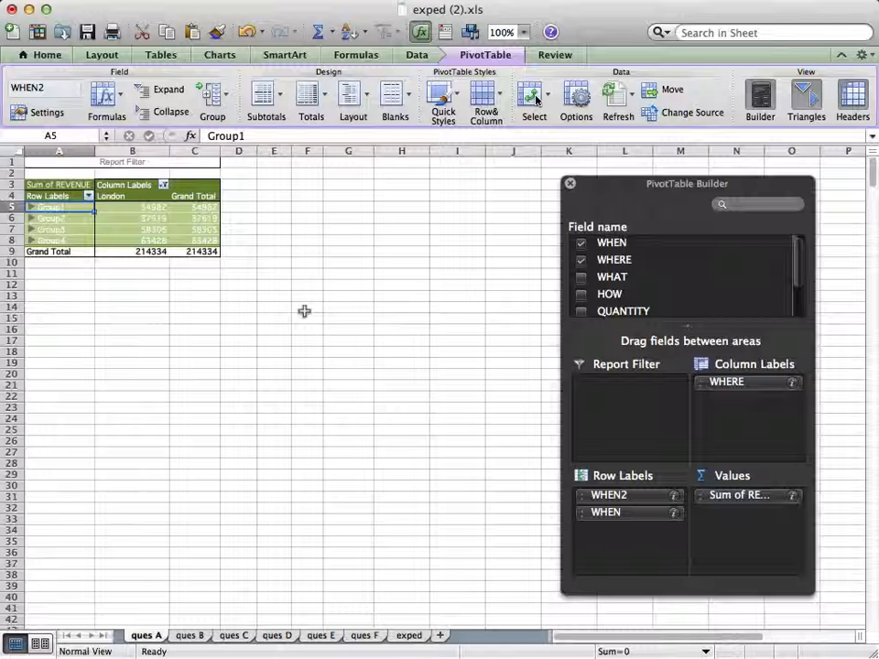
Step: Enter $54,982 in cell G16 of the ques A sheet
{"action": "left_click", "coordinate": [331, 330]}
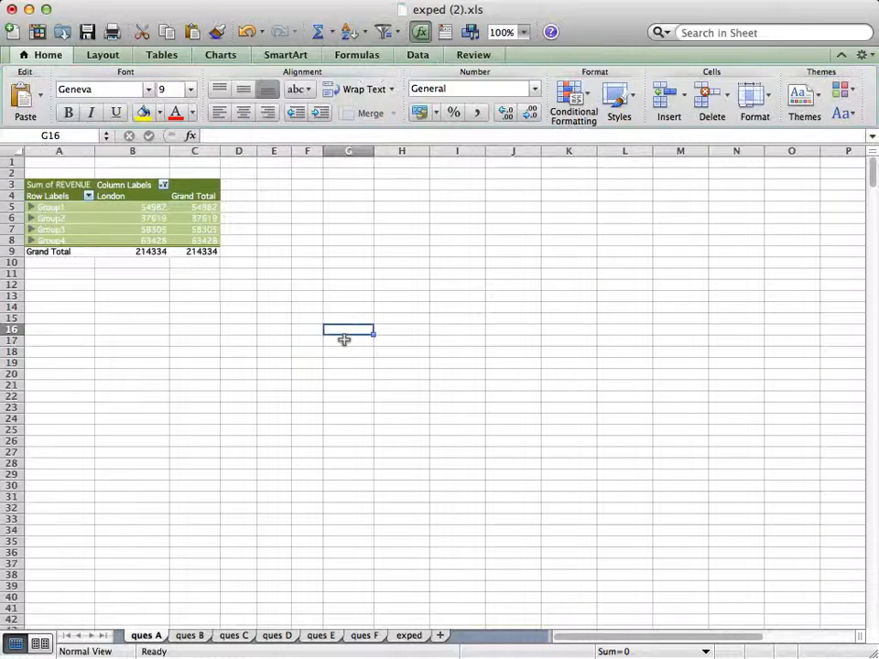
{"action": "type", "text": "$54"}
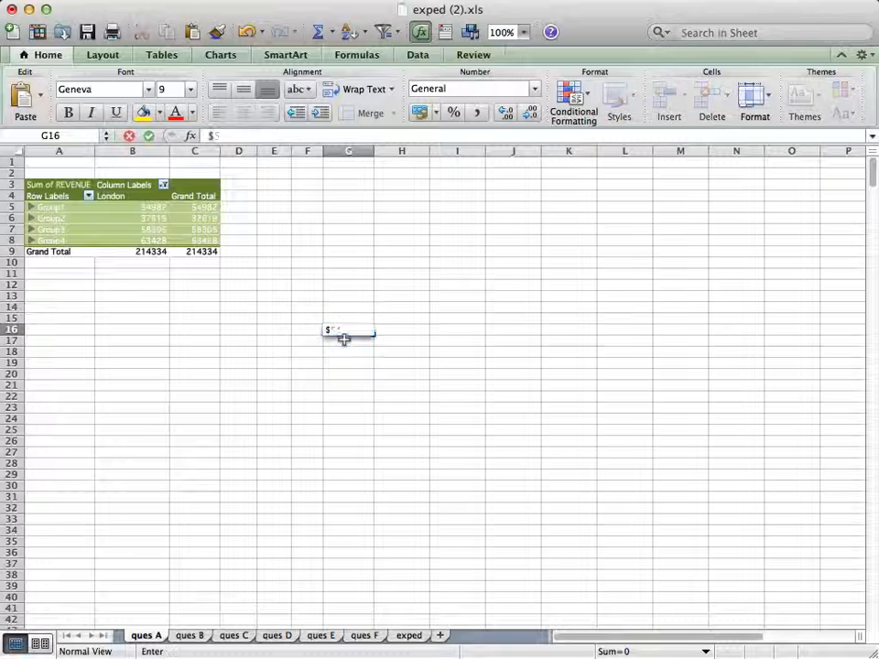
{"action": "type", "text": ",982"}
{"action": "key", "text": "Return"}
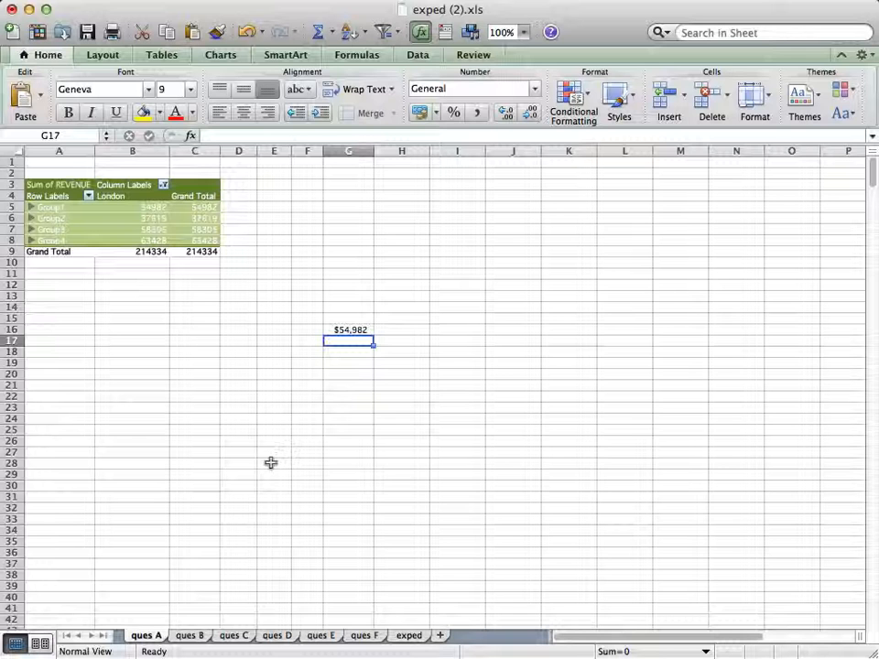
Step: On the ques B sheet, add REVENUE as summed values to the empty pivot table
{"action": "left_click", "coordinate": [200, 636]}
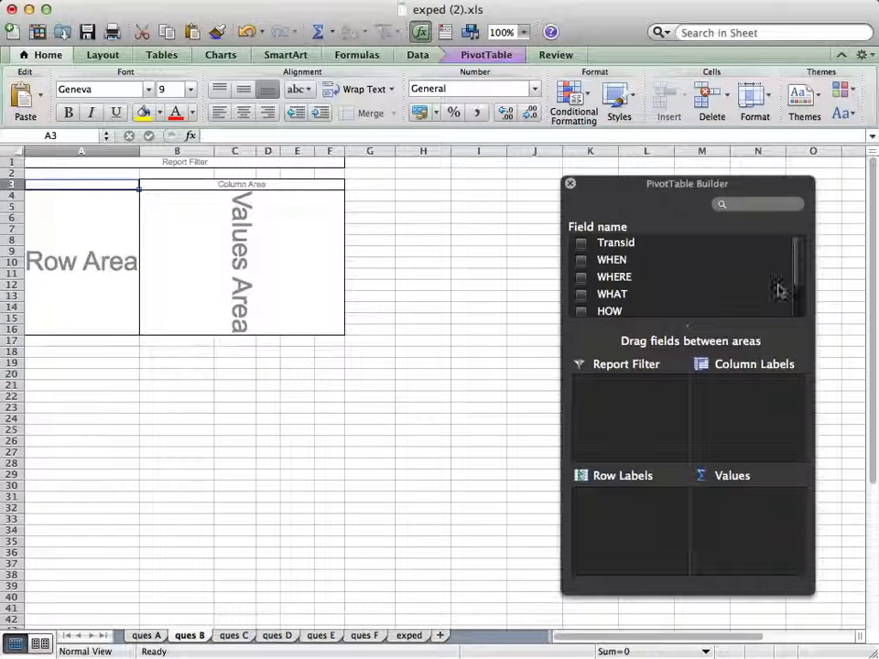
{"action": "scroll", "coordinate": [773, 287], "scroll_direction": "down", "scroll_amount": 3}
{"action": "left_click_drag", "start_coordinate": [644, 333], "coordinate": [746, 502]}
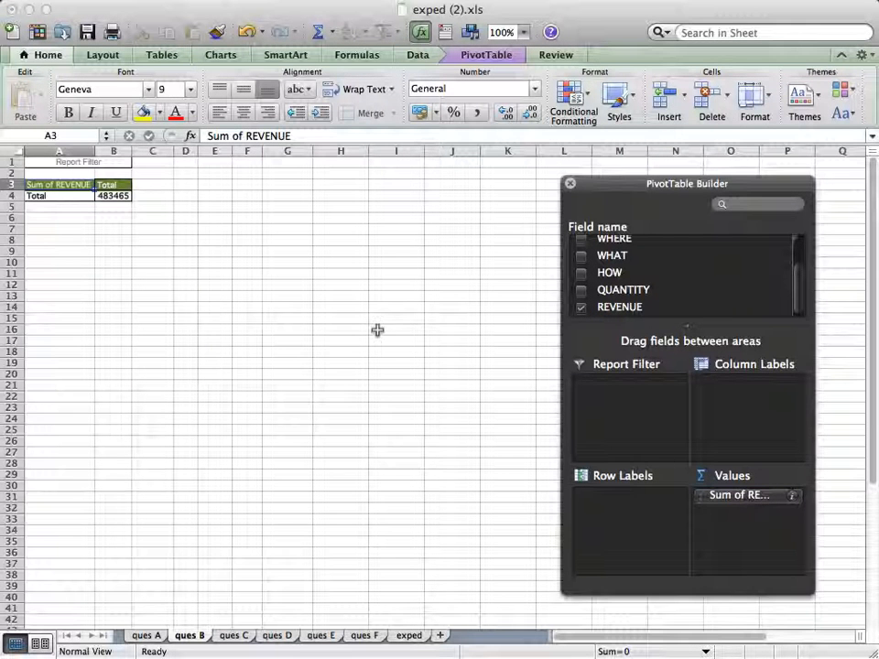
Step: Enter =483465 in cell H13 of the ques B sheet
{"action": "left_click", "coordinate": [339, 297]}
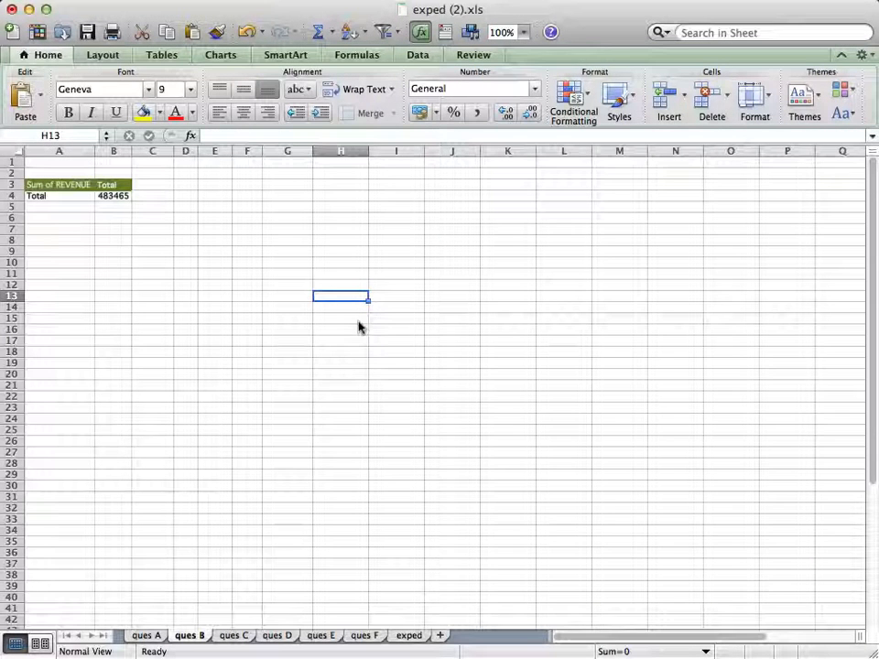
{"action": "type", "text": "=483465"}
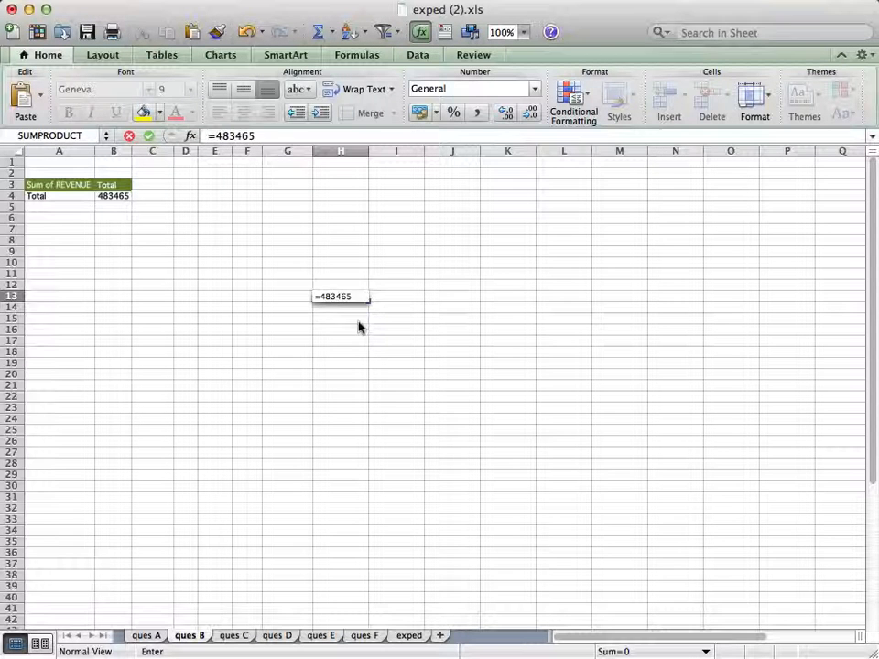
{"action": "key", "text": "Left"}
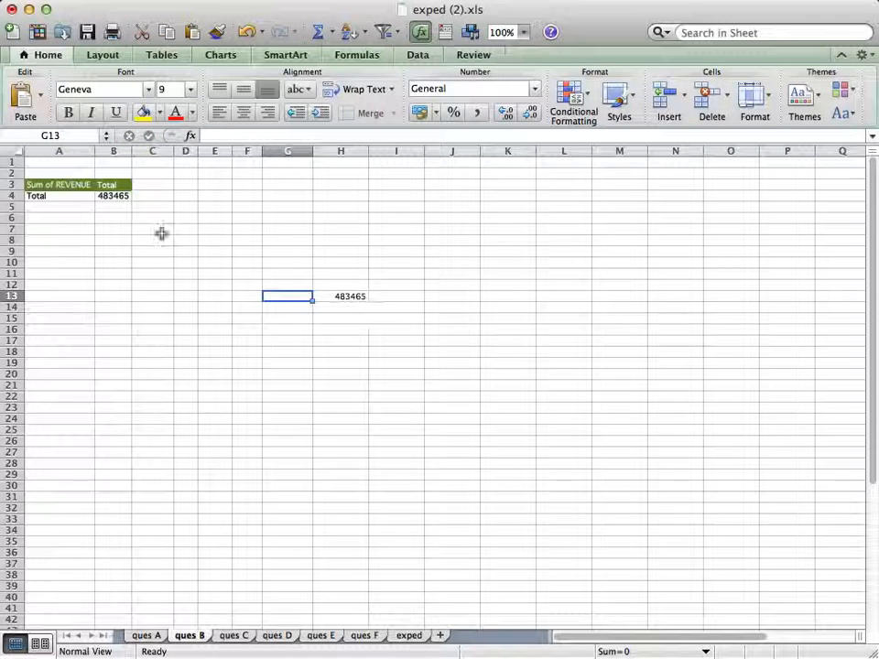
Step: Add WHERE as row labels to the ques B pivot table and filter it to show only Tokyo
{"action": "left_click", "coordinate": [78, 193]}
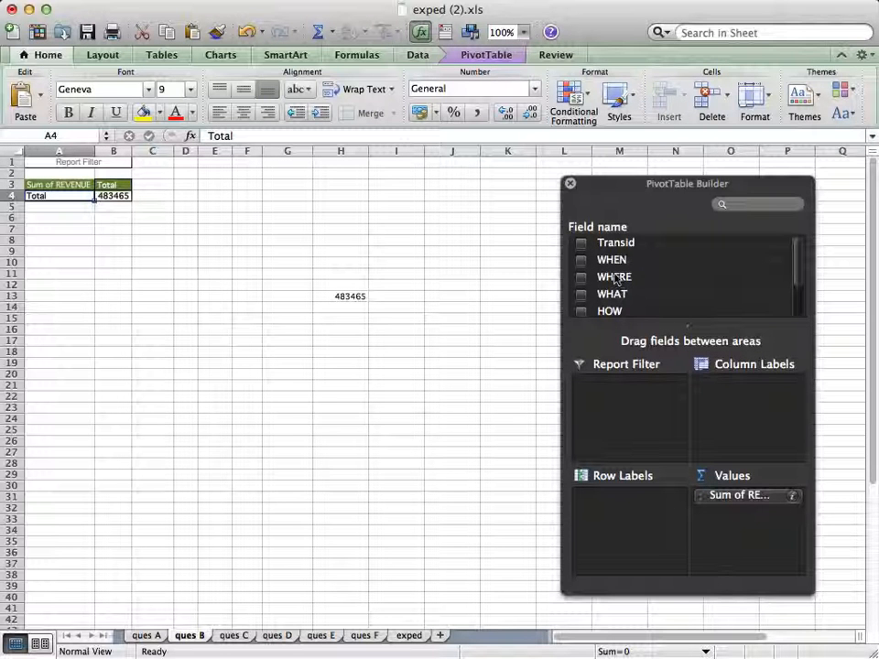
{"action": "left_click_drag", "start_coordinate": [615, 279], "coordinate": [637, 504]}
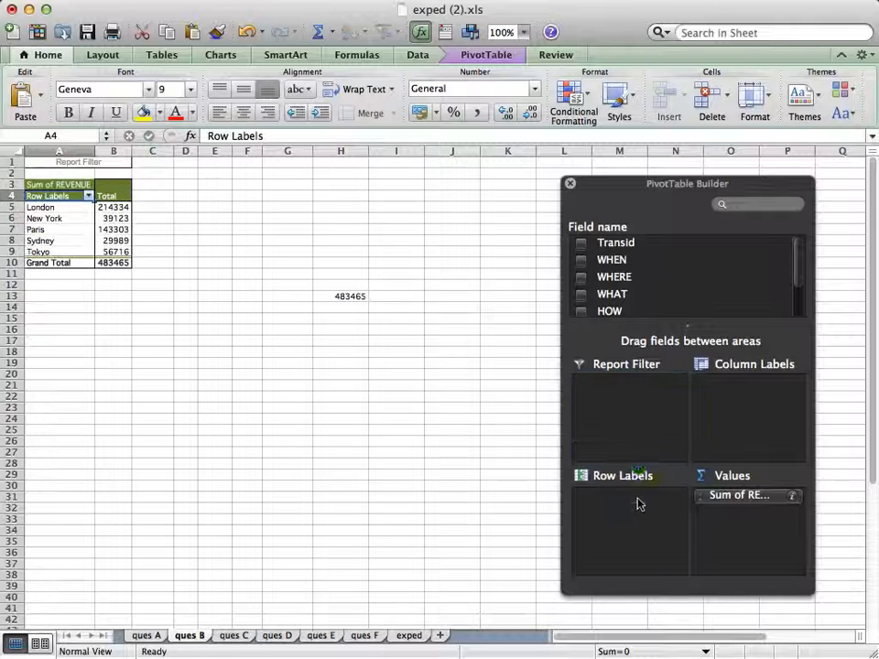
{"action": "left_click", "coordinate": [88, 198]}
{"action": "left_click", "coordinate": [128, 350]}
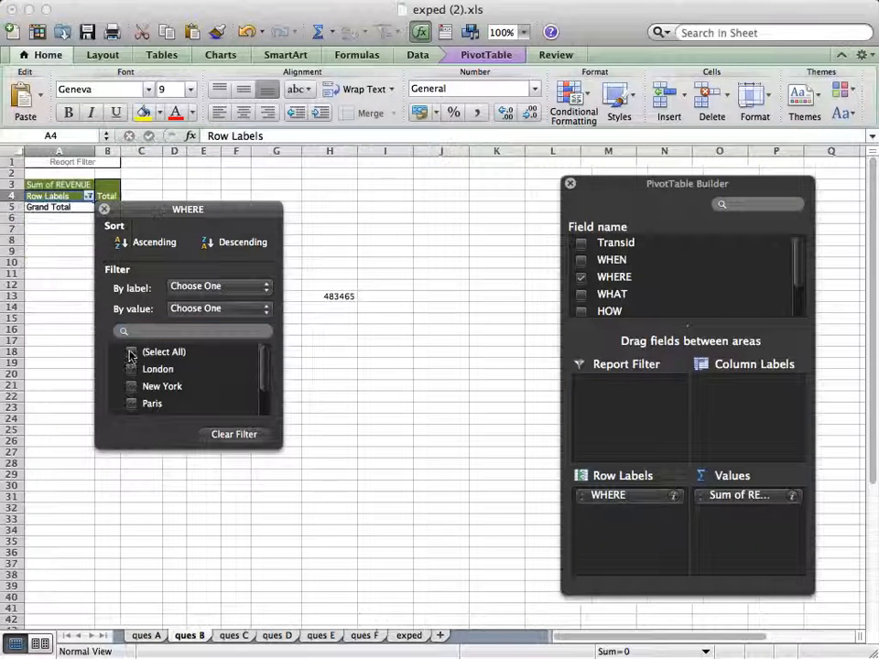
{"action": "scroll", "coordinate": [156, 373], "scroll_direction": "down", "scroll_amount": 2}
{"action": "left_click", "coordinate": [132, 406]}
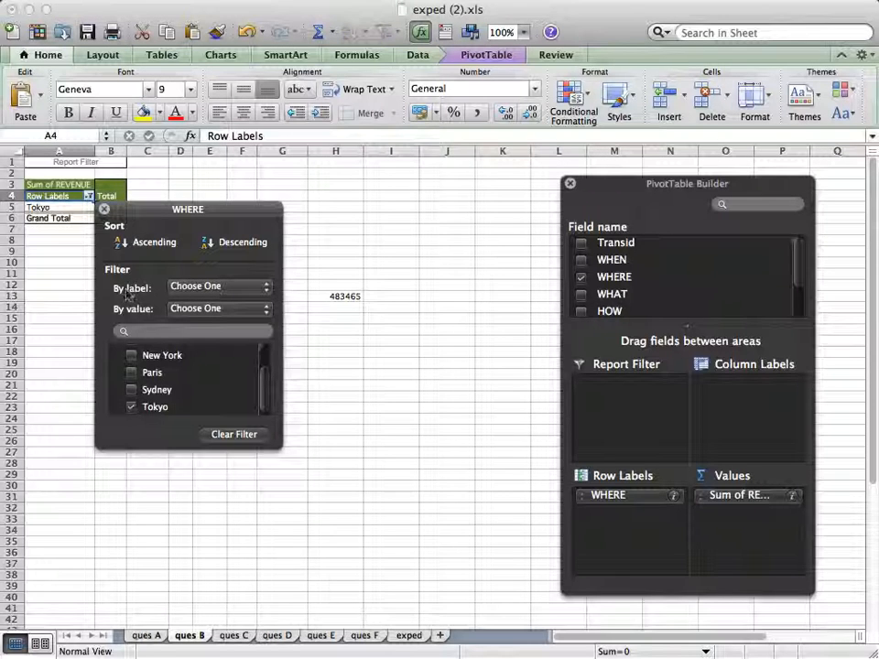
{"action": "left_click", "coordinate": [103, 209]}
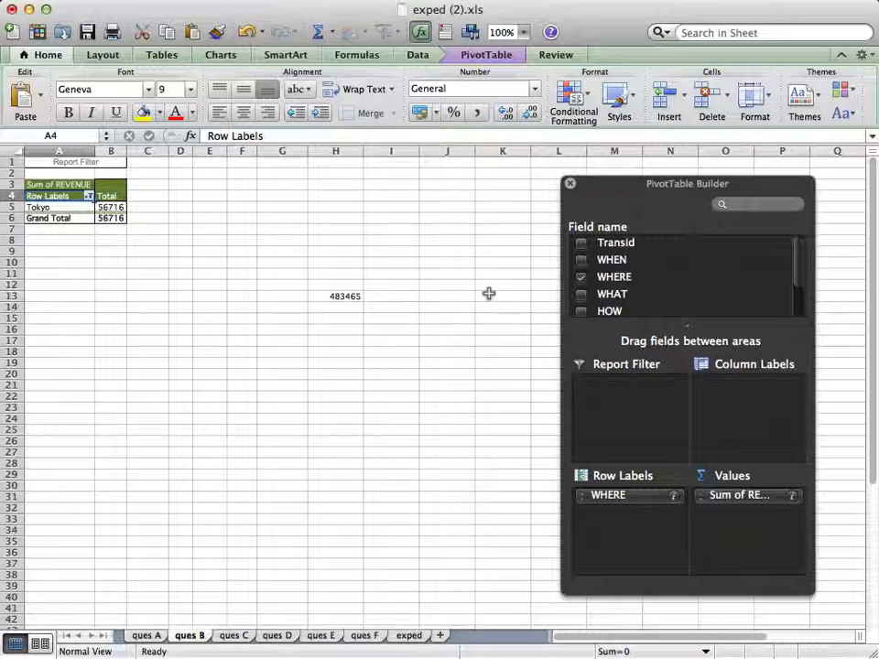
Step: Add HOW to the pivot table as a second row label beneath WHERE
{"action": "left_click", "coordinate": [580, 310]}
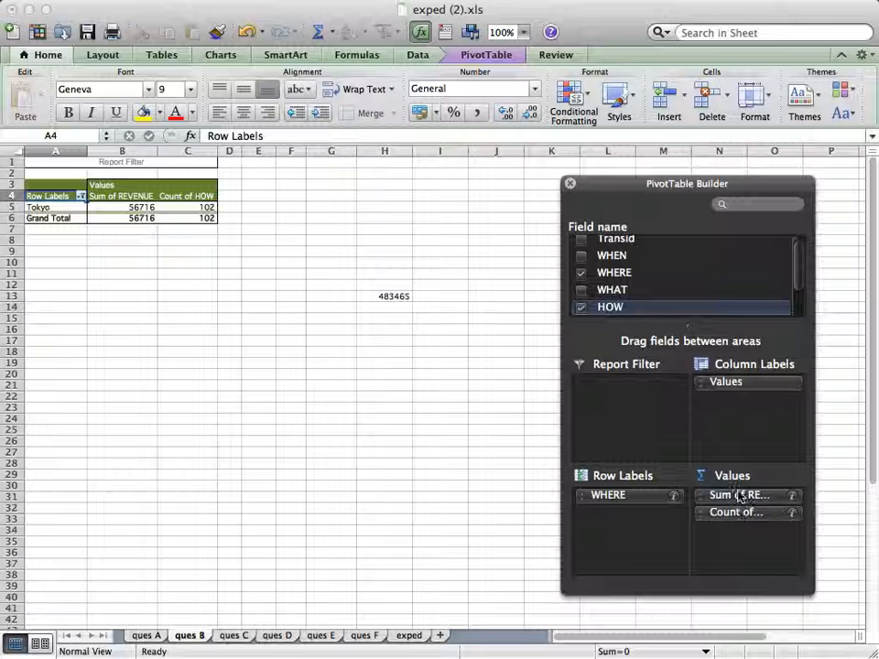
{"action": "left_click", "coordinate": [792, 495]}
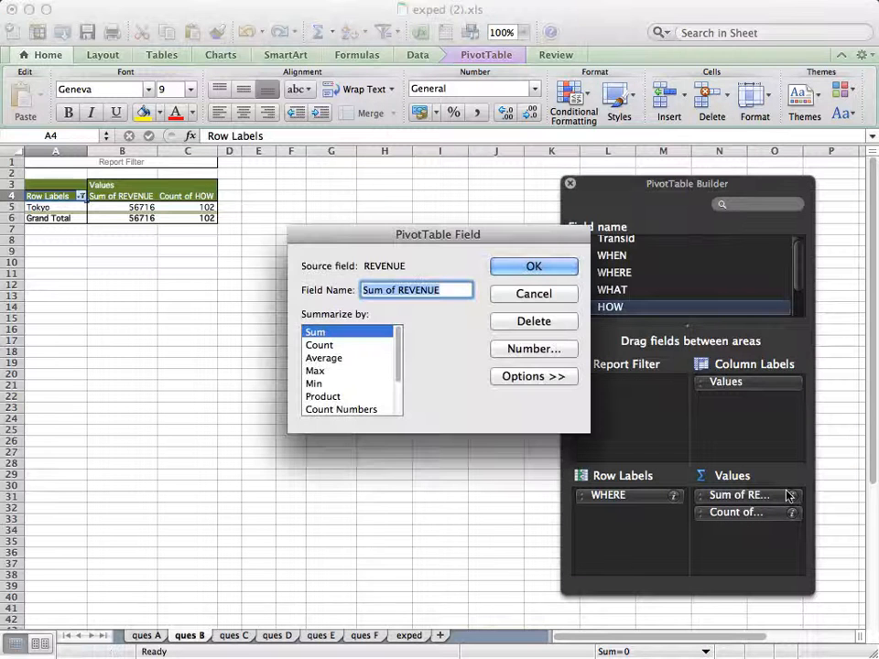
{"action": "left_click", "coordinate": [531, 268]}
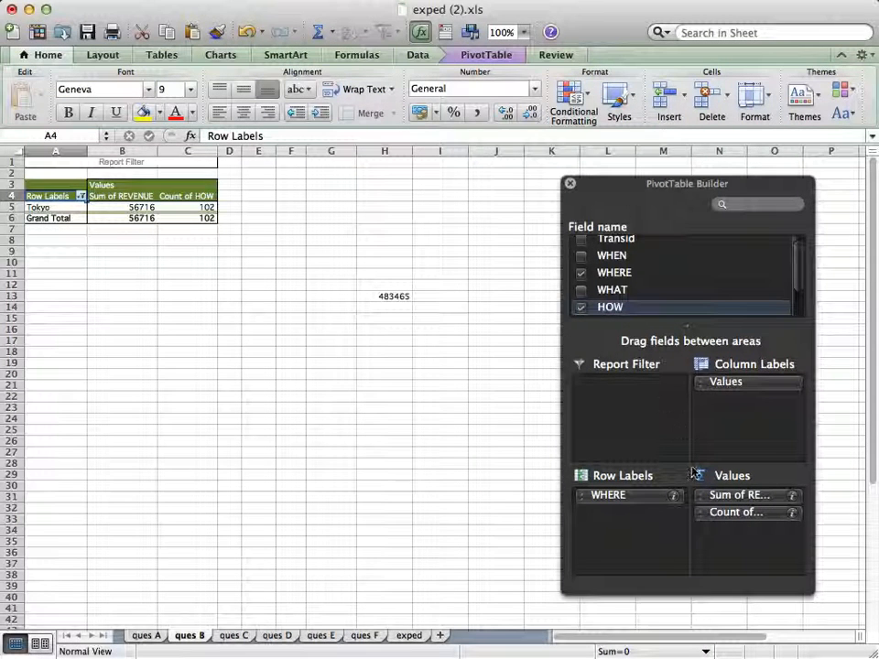
{"action": "left_click", "coordinate": [792, 512]}
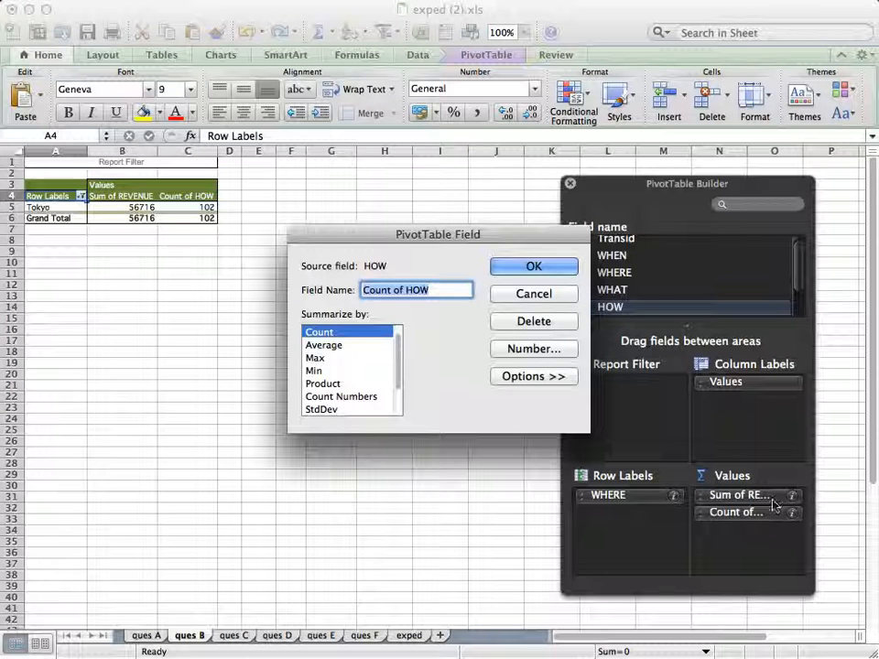
{"action": "left_click", "coordinate": [520, 293]}
{"action": "left_click_drag", "start_coordinate": [708, 514], "coordinate": [632, 520]}
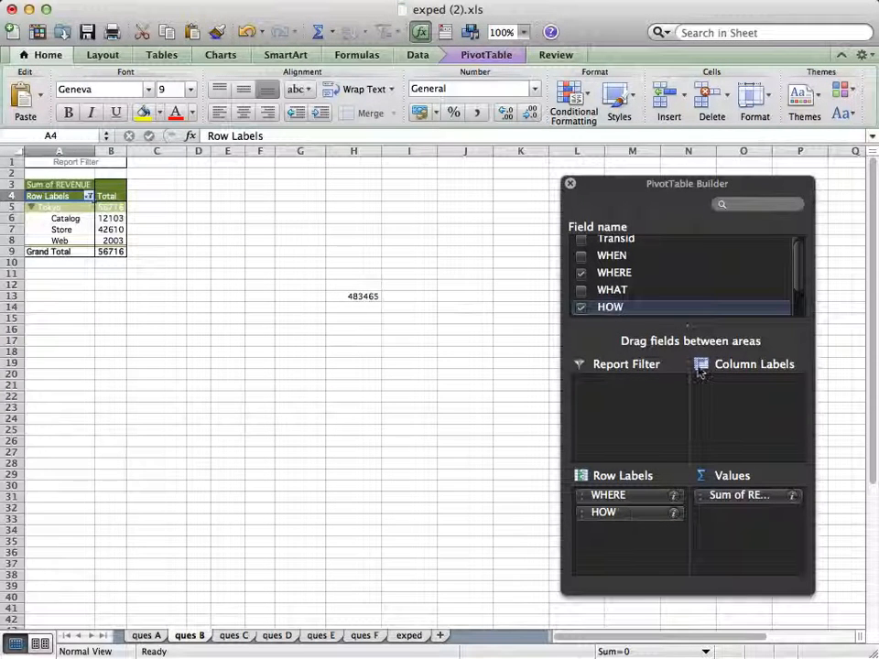
Step: Filter the HOW row labels to show only Web
{"action": "left_click", "coordinate": [88, 196]}
{"action": "left_click", "coordinate": [222, 228]}
{"action": "left_click", "coordinate": [195, 241]}
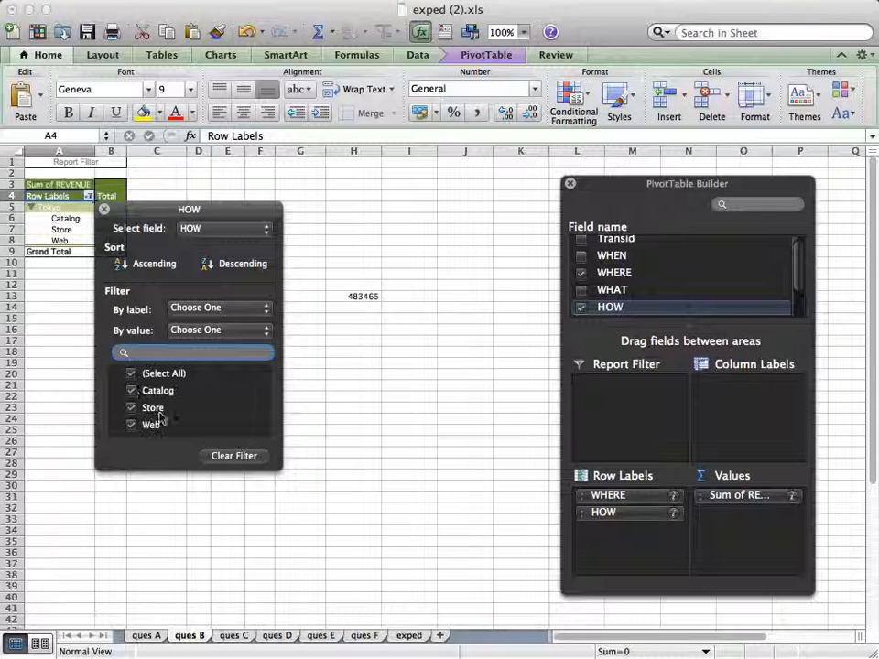
{"action": "left_click", "coordinate": [129, 373]}
{"action": "left_click", "coordinate": [130, 424]}
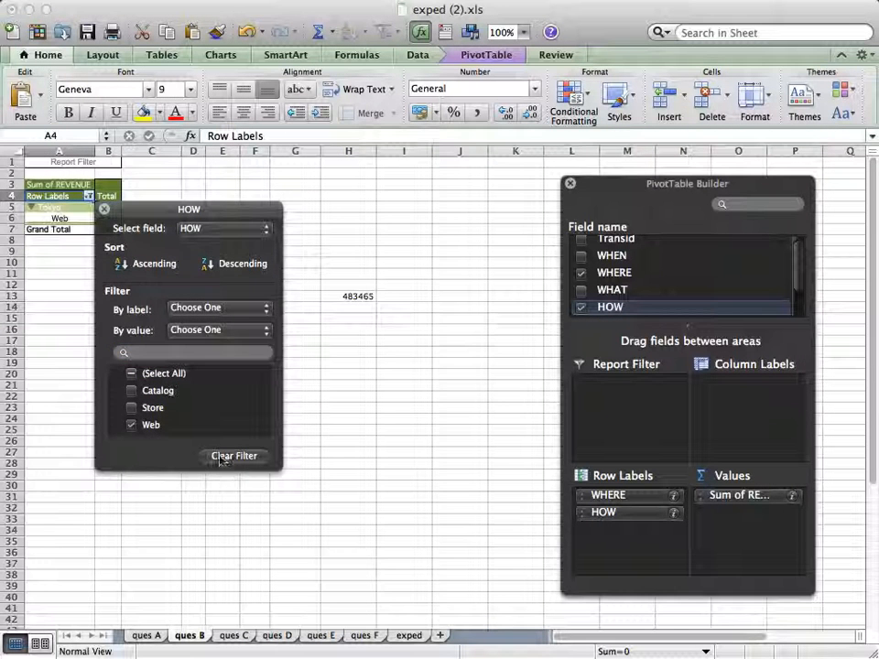
Step: Add WHEN as the third row label beneath HOW and group the 3/22/02 and 3/30/02 dates
{"action": "left_click", "coordinate": [87, 195]}
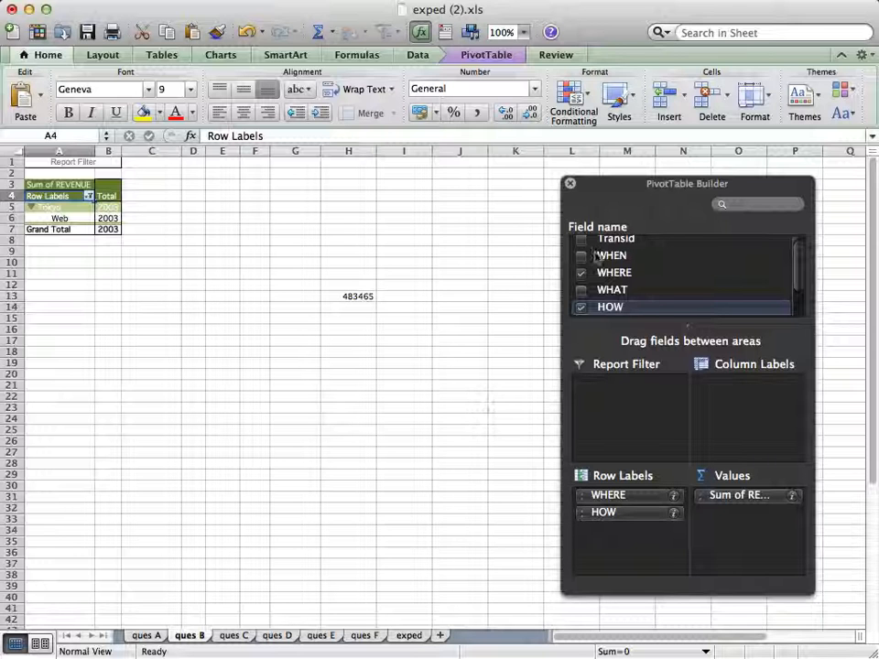
{"action": "left_click_drag", "start_coordinate": [607, 256], "coordinate": [623, 544]}
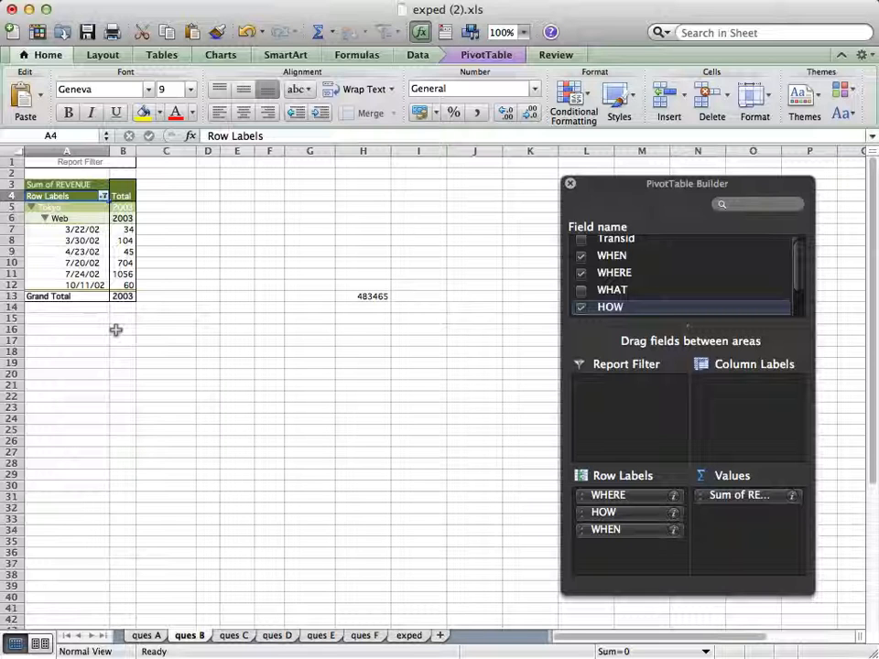
{"action": "left_click_drag", "start_coordinate": [71, 227], "coordinate": [69, 238]}
{"action": "right_click", "coordinate": [71, 240]}
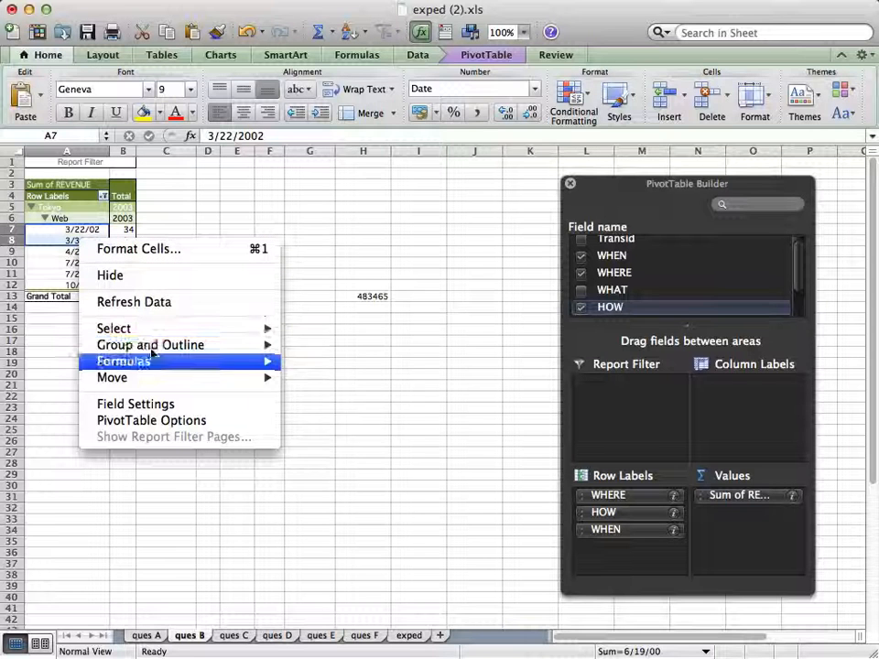
{"action": "mouse_move", "coordinate": [153, 345]}
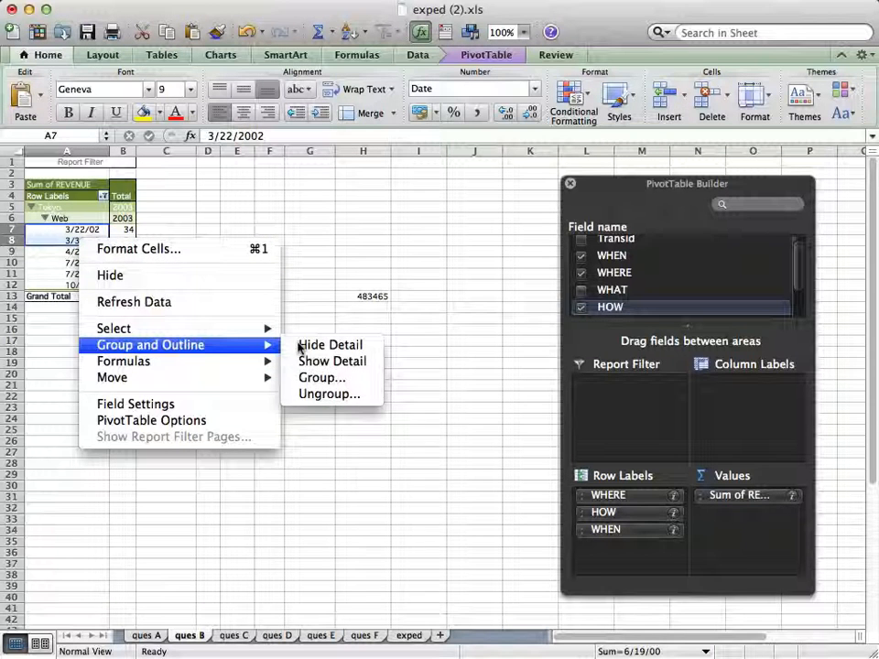
{"action": "left_click", "coordinate": [358, 377]}
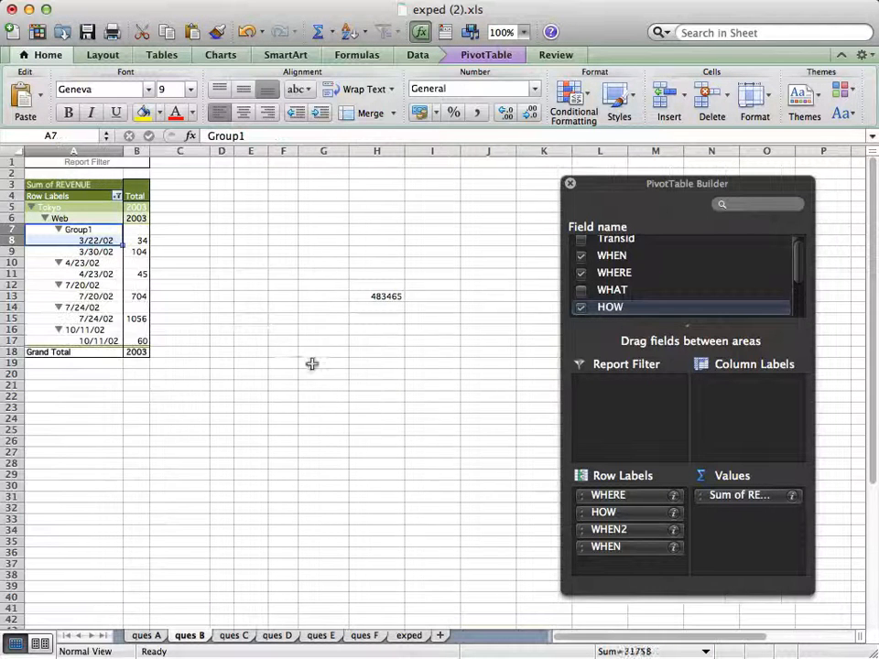
Step: Collapse the grouped March dates to check their revenue subtotal, expand them again, and check the 10/11/02 rows
{"action": "left_click", "coordinate": [59, 229]}
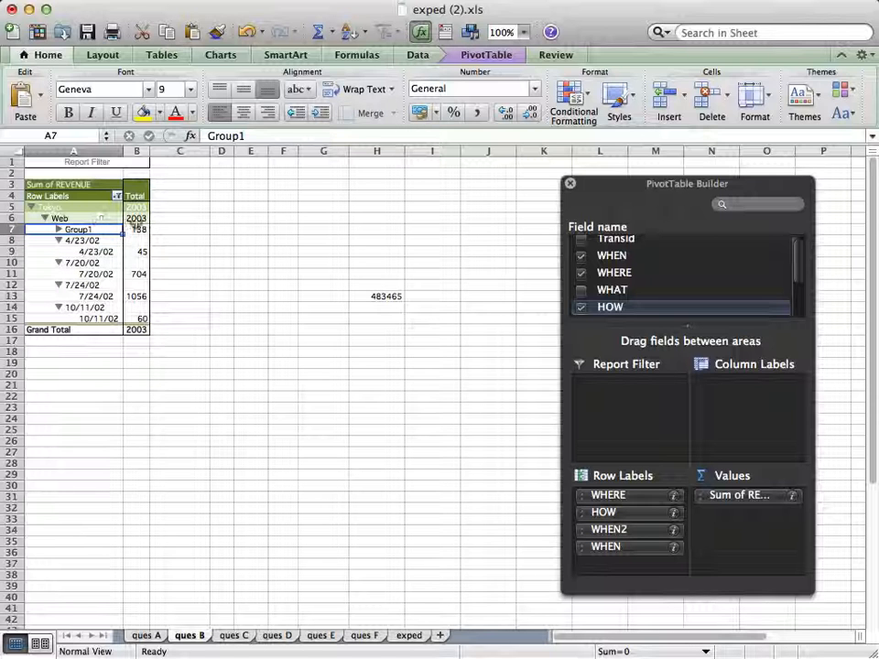
{"action": "left_click", "coordinate": [136, 228]}
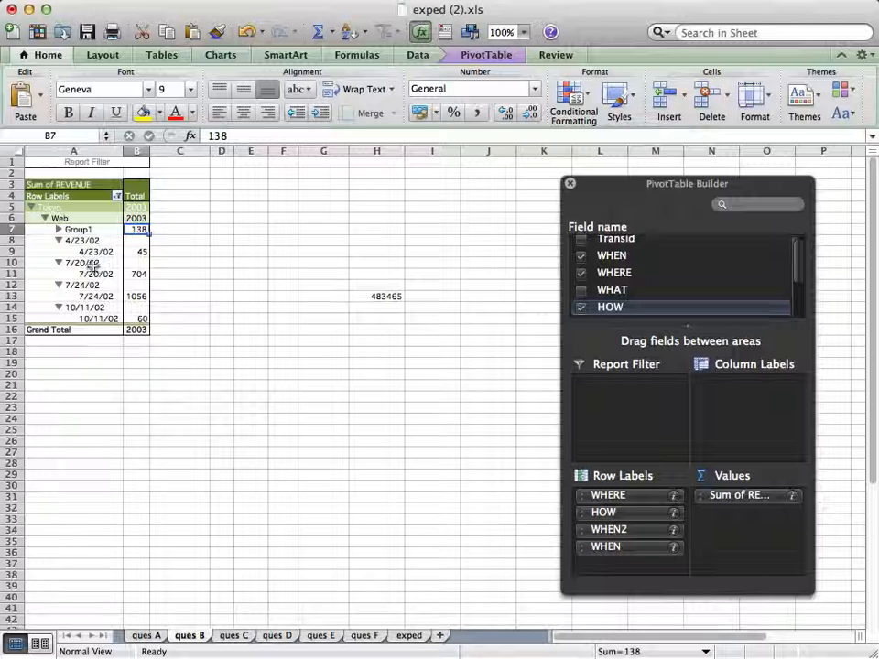
{"action": "left_click", "coordinate": [56, 230]}
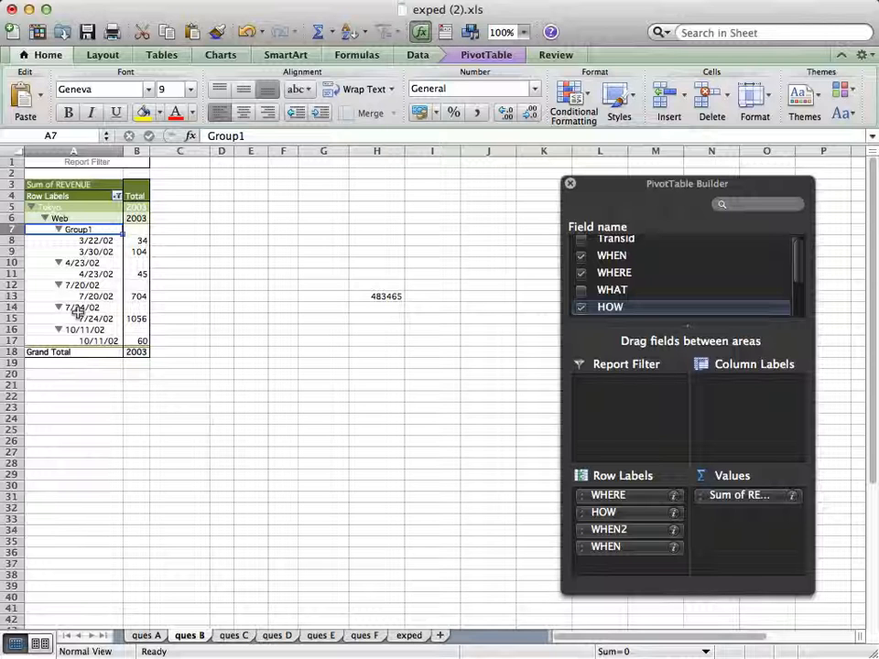
{"action": "left_click_drag", "start_coordinate": [75, 329], "coordinate": [87, 340]}
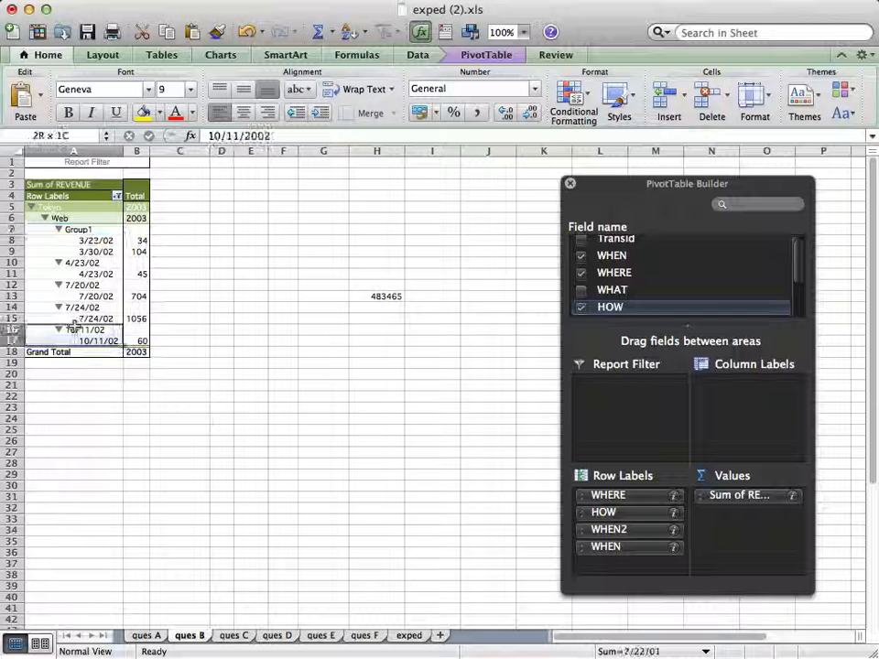
Step: Change the formula in cell H13 to =60/483465
{"action": "left_click", "coordinate": [358, 295]}
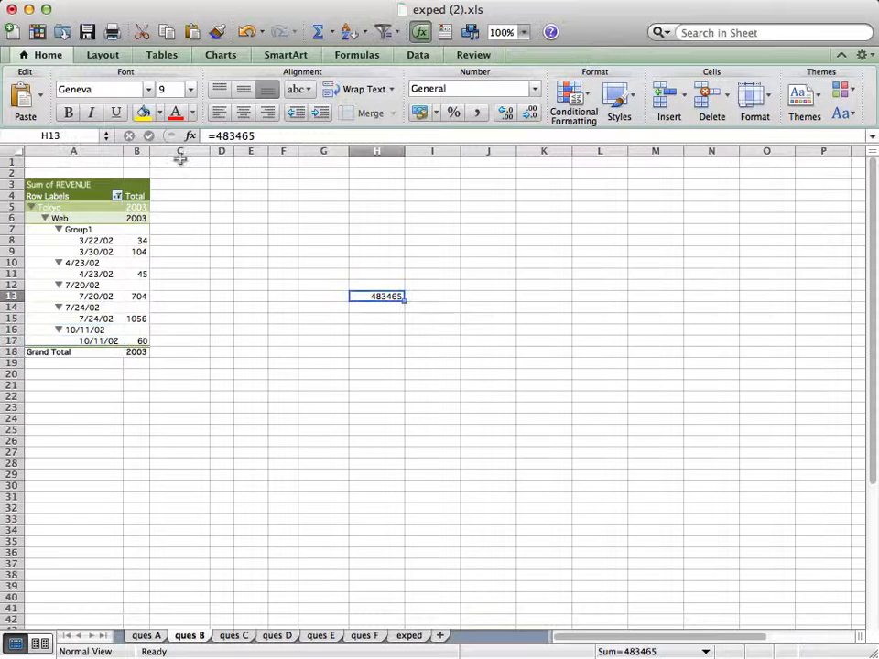
{"action": "key", "text": "F2"}
{"action": "type", "text": "60/"}
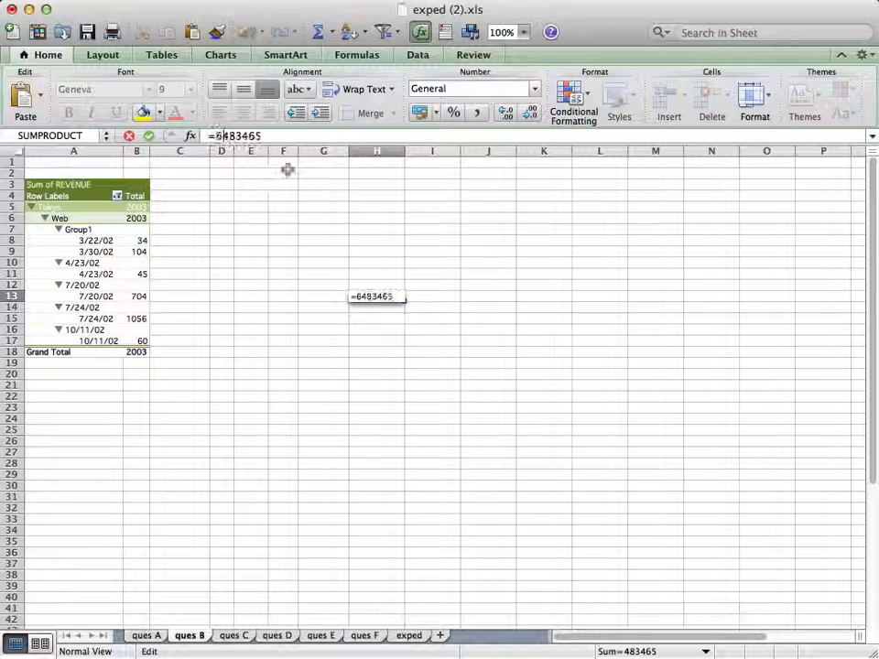
{"action": "key", "text": "Return"}
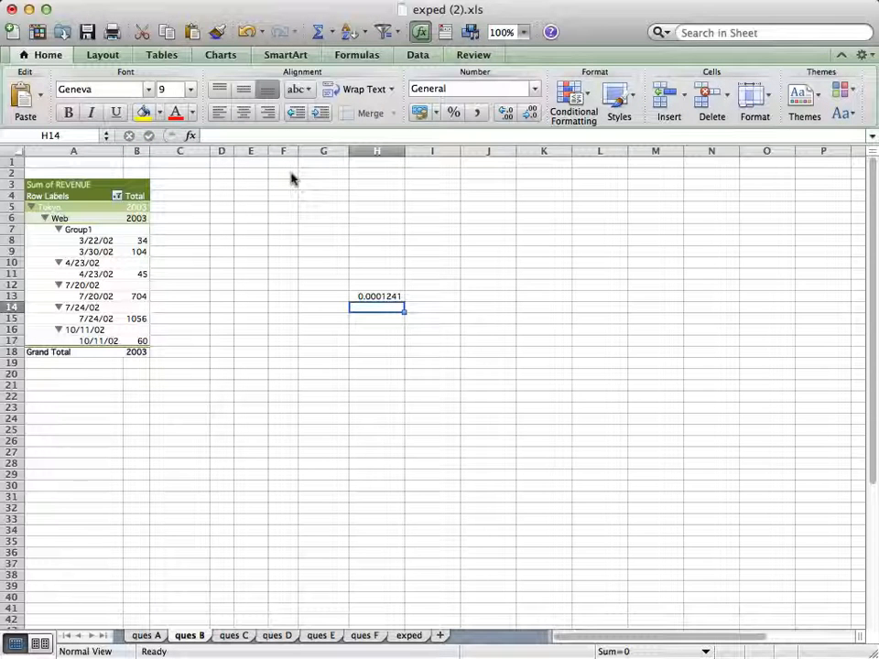
Step: Format cell H13 as a percentage with three decimal places
{"action": "left_click", "coordinate": [374, 295]}
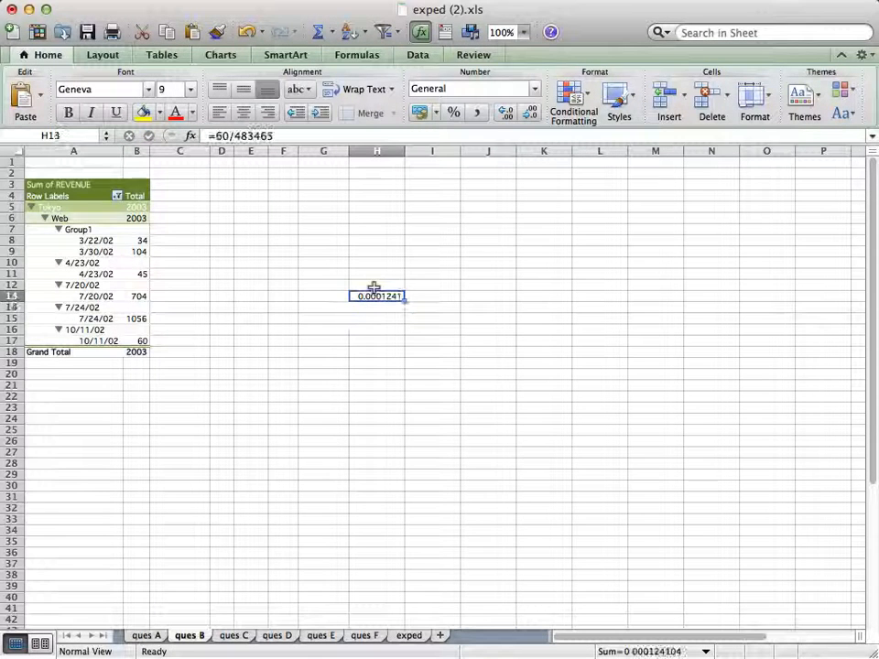
{"action": "left_click", "coordinate": [453, 111]}
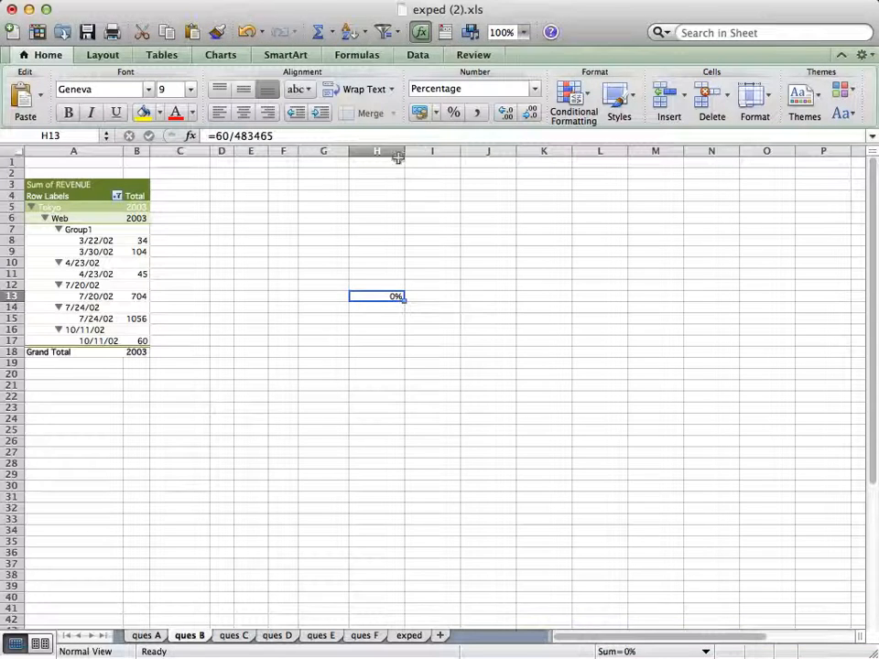
{"action": "left_click", "coordinate": [502, 111]}
{"action": "left_click", "coordinate": [504, 111]}
{"action": "left_click", "coordinate": [526, 113]}
{"action": "left_click", "coordinate": [502, 110]}
{"action": "left_click", "coordinate": [502, 110]}
{"action": "left_click", "coordinate": [503, 111]}
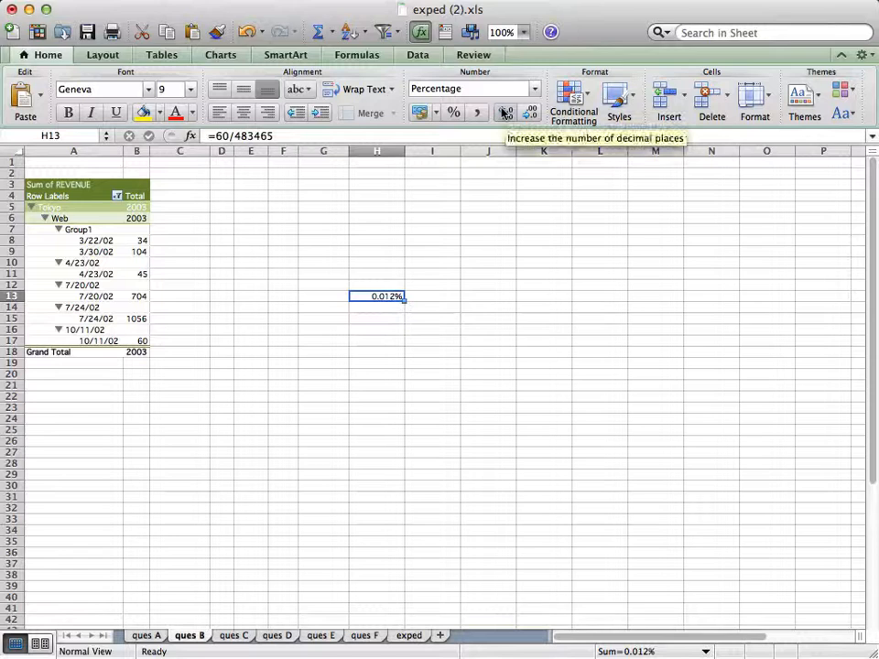
{"action": "left_click", "coordinate": [410, 330]}
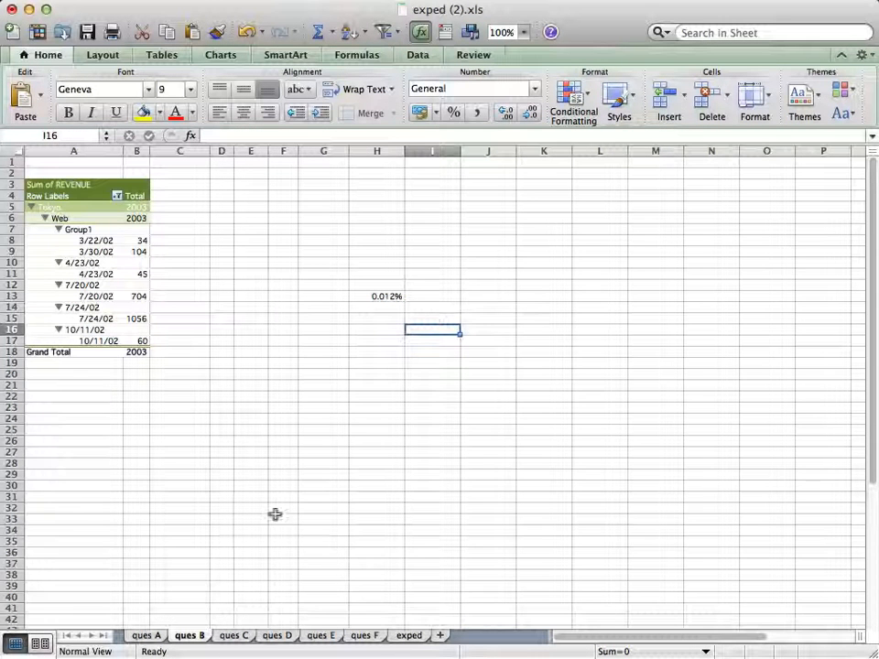
Step: On the ques C sheet, add WHERE as row labels to the pivot table and filter it to show only Sydney
{"action": "left_click", "coordinate": [234, 635]}
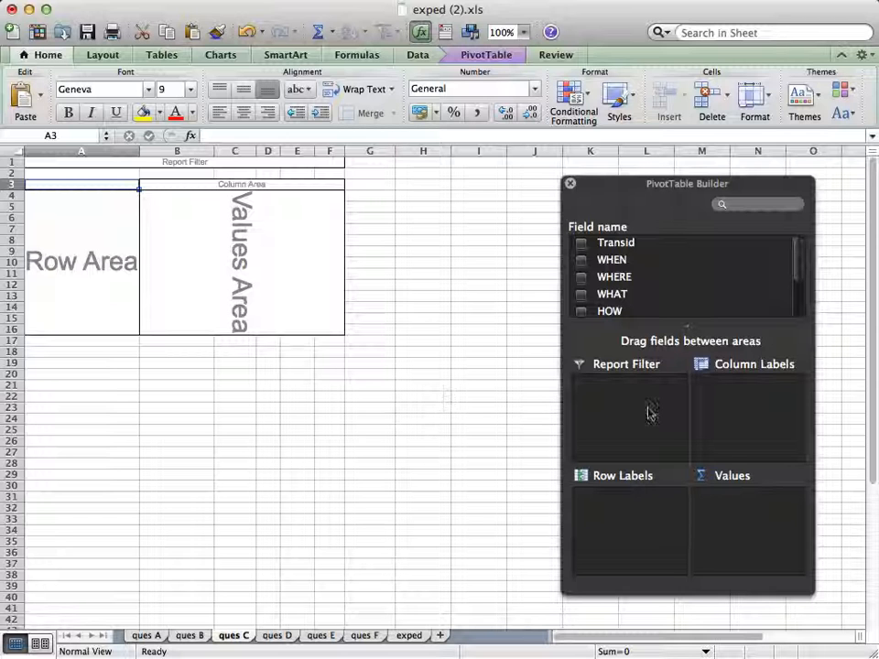
{"action": "left_click", "coordinate": [609, 312]}
{"action": "left_click_drag", "start_coordinate": [609, 315], "coordinate": [623, 522]}
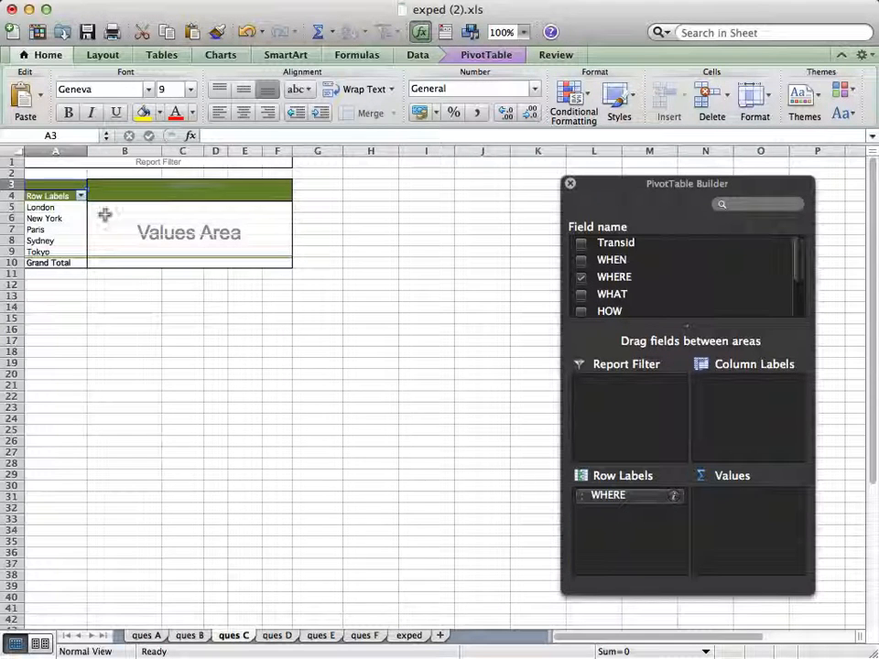
{"action": "left_click", "coordinate": [81, 196]}
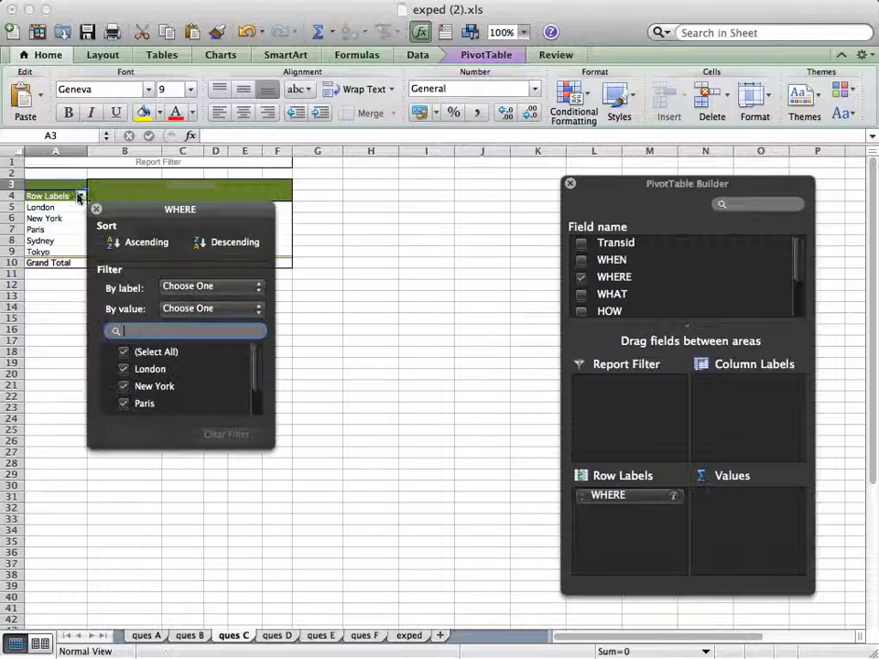
{"action": "left_click", "coordinate": [125, 352]}
{"action": "scroll", "coordinate": [249, 392], "scroll_direction": "down", "scroll_amount": 2}
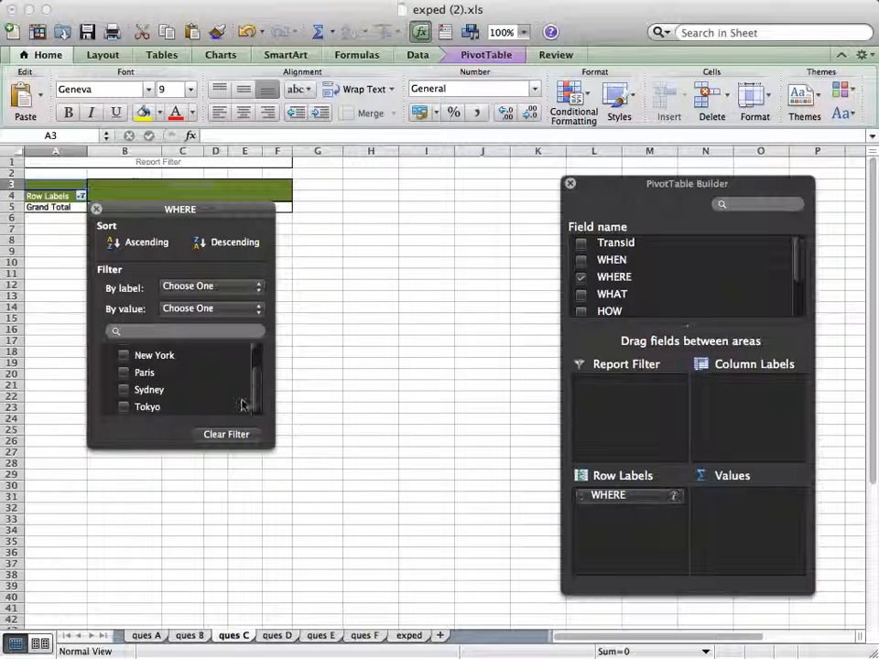
{"action": "left_click", "coordinate": [124, 389]}
{"action": "left_click", "coordinate": [81, 195]}
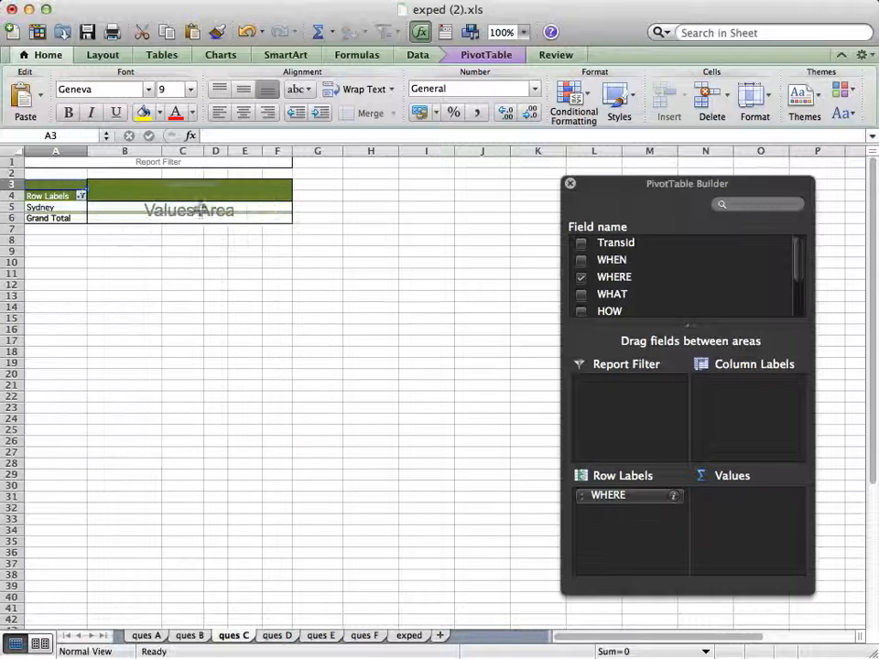
Step: Add REVENUE to the values and HOW to the column labels of the ques C pivot table
{"action": "scroll", "coordinate": [791, 297], "scroll_direction": "down", "scroll_amount": 3}
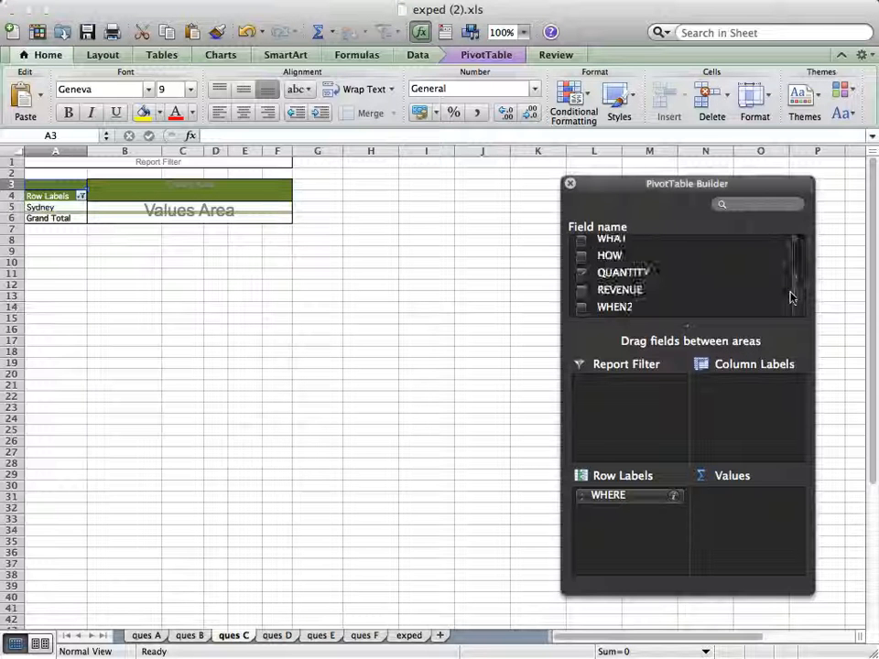
{"action": "left_click_drag", "start_coordinate": [618, 291], "coordinate": [763, 501]}
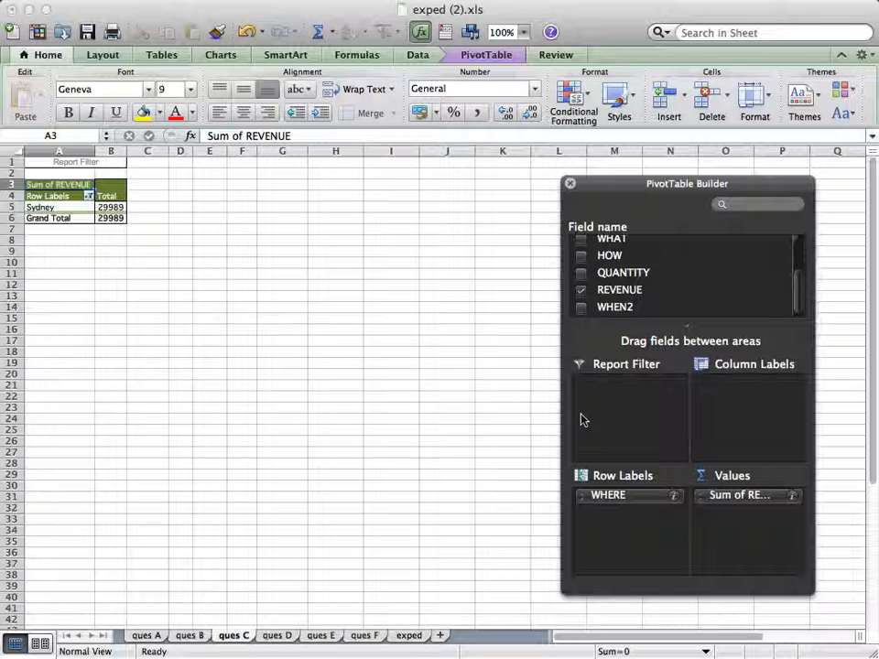
{"action": "left_click_drag", "start_coordinate": [603, 255], "coordinate": [738, 397]}
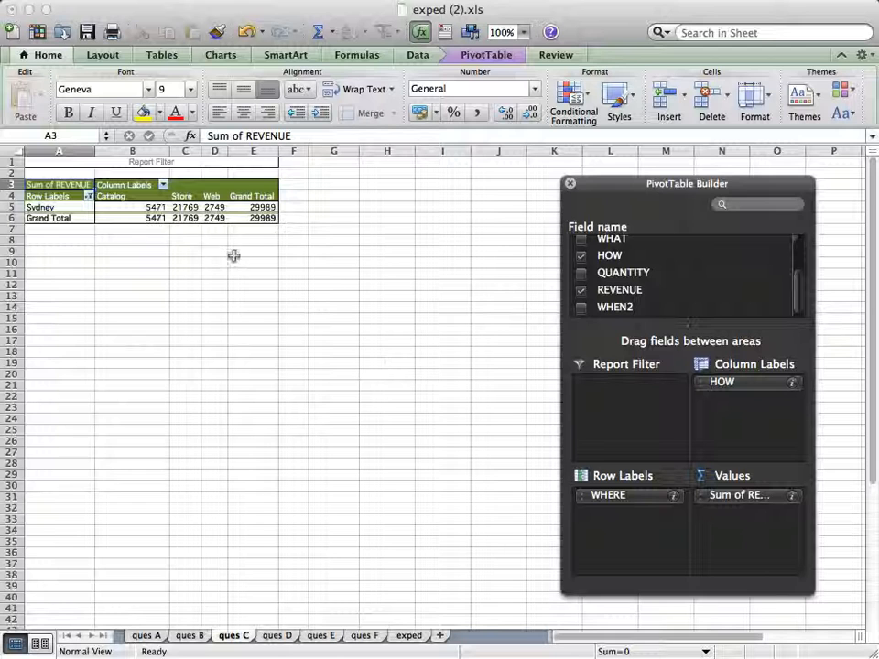
Step: Divide the catalog total by the grand total with =B6/E6 in cell E12 and format it as a percentage
{"action": "left_click", "coordinate": [263, 284]}
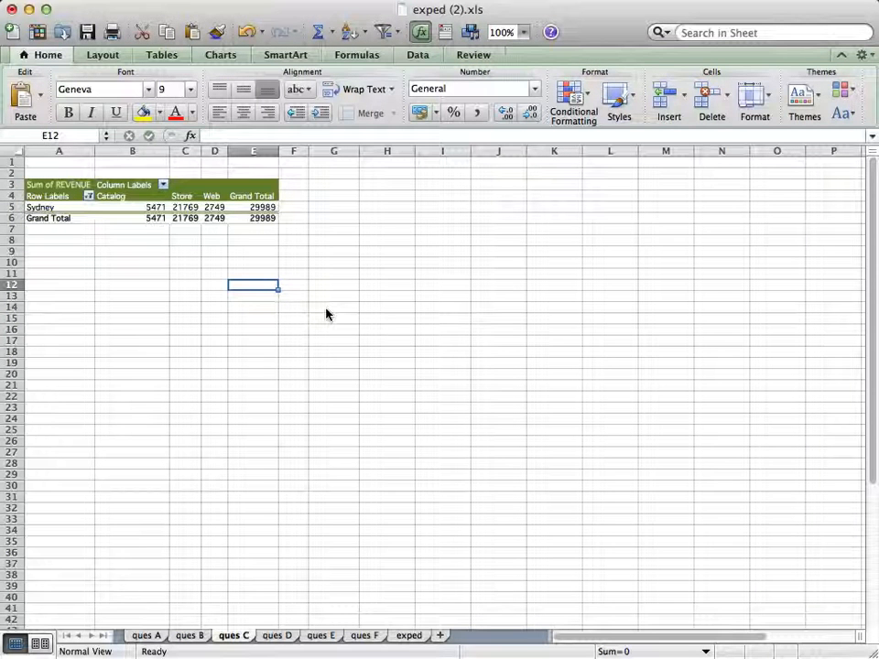
{"action": "type", "text": "="}
{"action": "key", "text": "Up"}
{"action": "key", "text": "Up"}
{"action": "key", "text": "Up"}
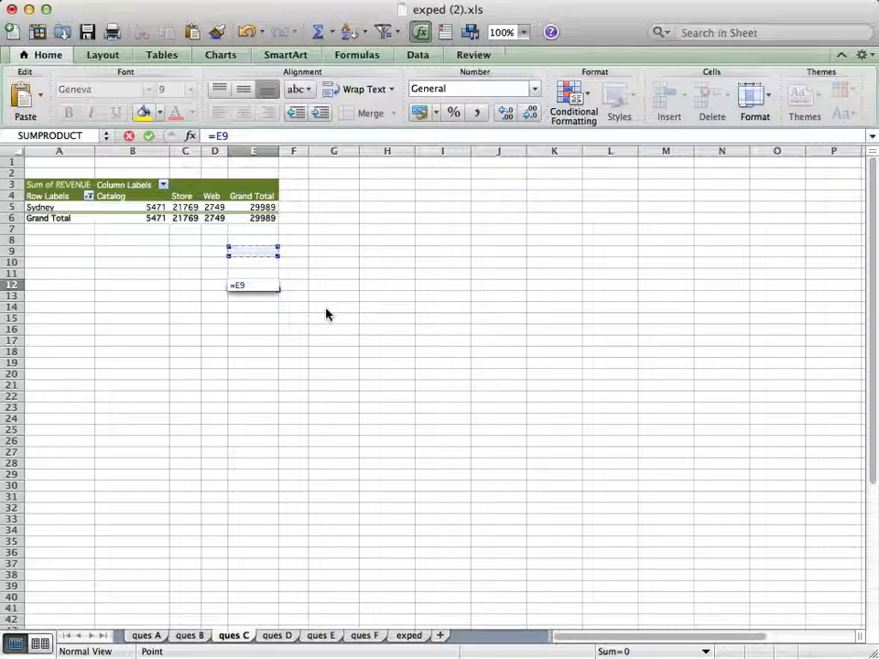
{"action": "key", "text": "Left"}
{"action": "key", "text": "Left"}
{"action": "key", "text": "Left"}
{"action": "key", "text": "Up"}
{"action": "key", "text": "Up"}
{"action": "key", "text": "Up"}
{"action": "type", "text": "/"}
{"action": "key", "text": "Right"}
{"action": "key", "text": "Right"}
{"action": "key", "text": "Right"}
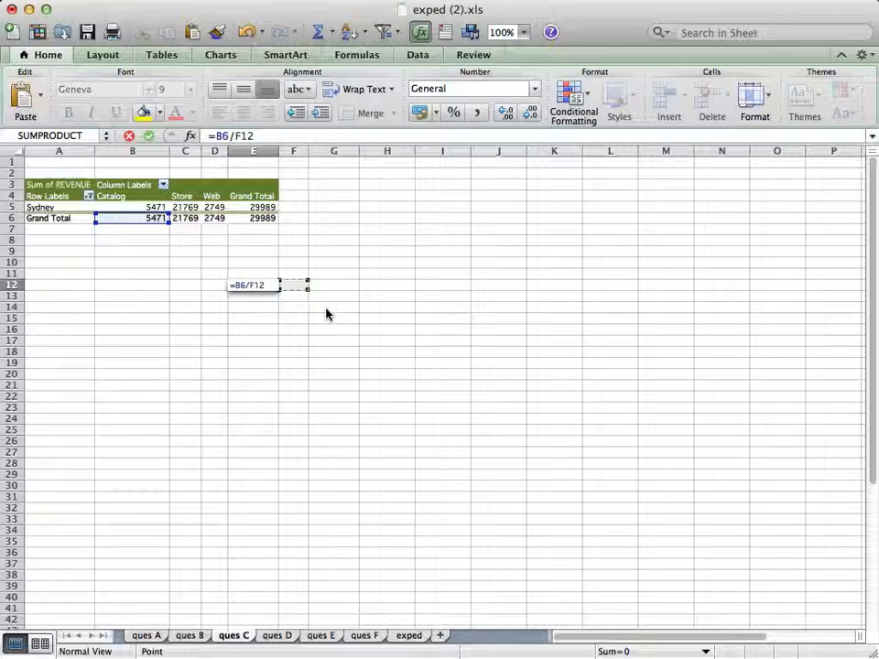
{"action": "key", "text": "Left"}
{"action": "key", "text": "Left"}
{"action": "key", "text": "Left"}
{"action": "key", "text": "Left"}
{"action": "key", "text": "Up"}
{"action": "key", "text": "Up"}
{"action": "key", "text": "Up"}
{"action": "key", "text": "Up"}
{"action": "key", "text": "Up"}
{"action": "key", "text": "Up"}
{"action": "key", "text": "Up"}
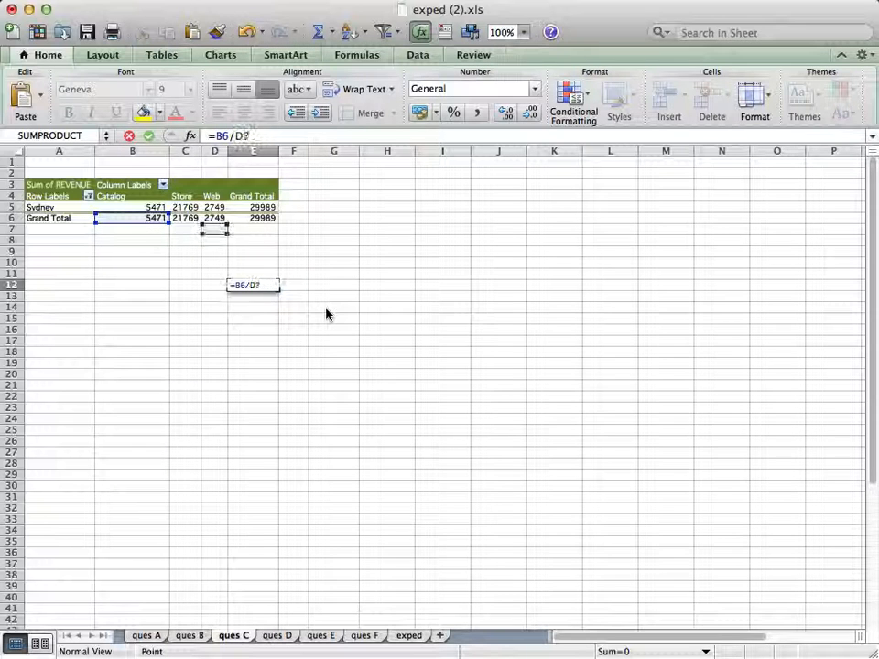
{"action": "key", "text": "Right"}
{"action": "key", "text": "Down"}
{"action": "key", "text": "Return"}
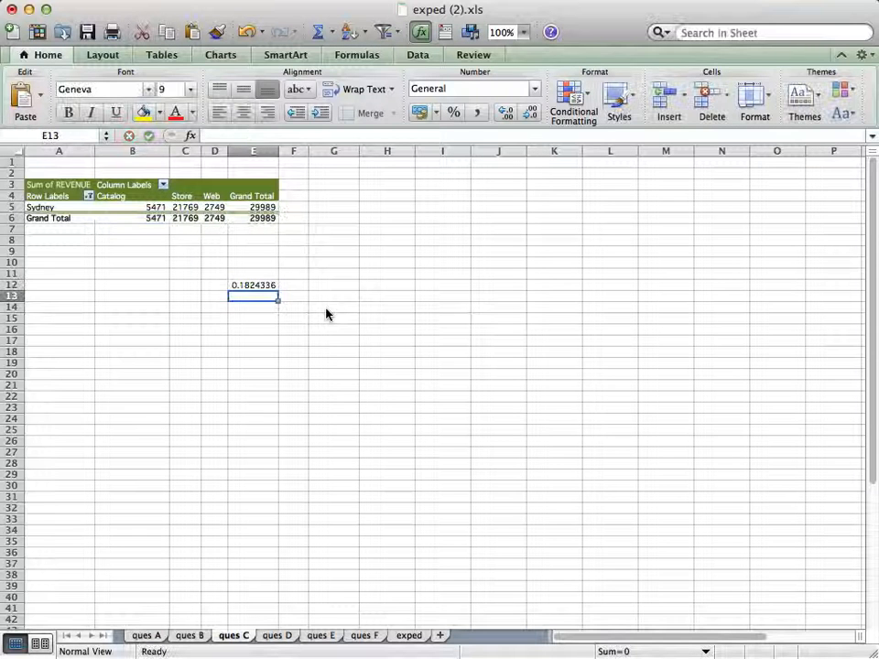
{"action": "left_click", "coordinate": [259, 283]}
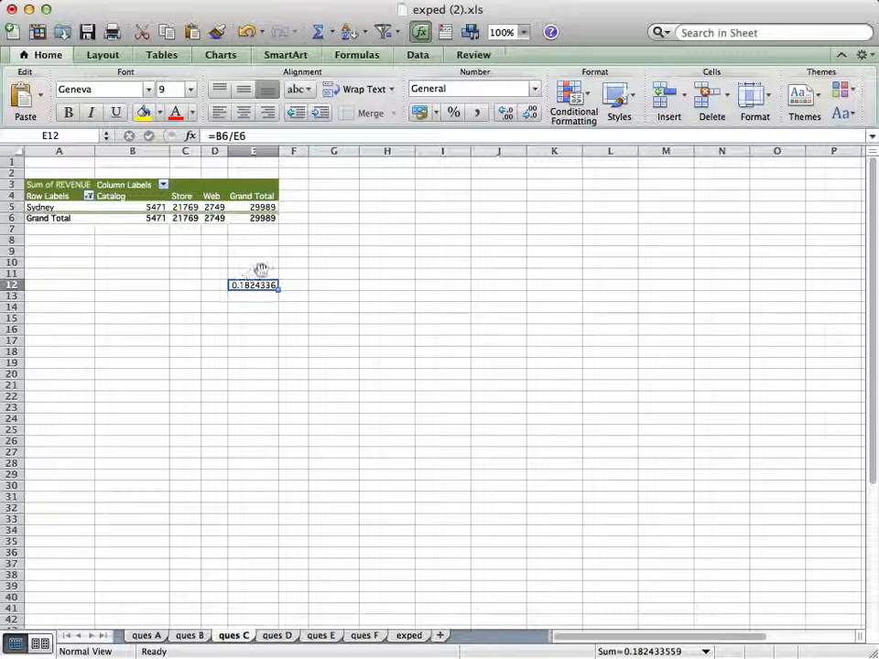
{"action": "left_click", "coordinate": [454, 113]}
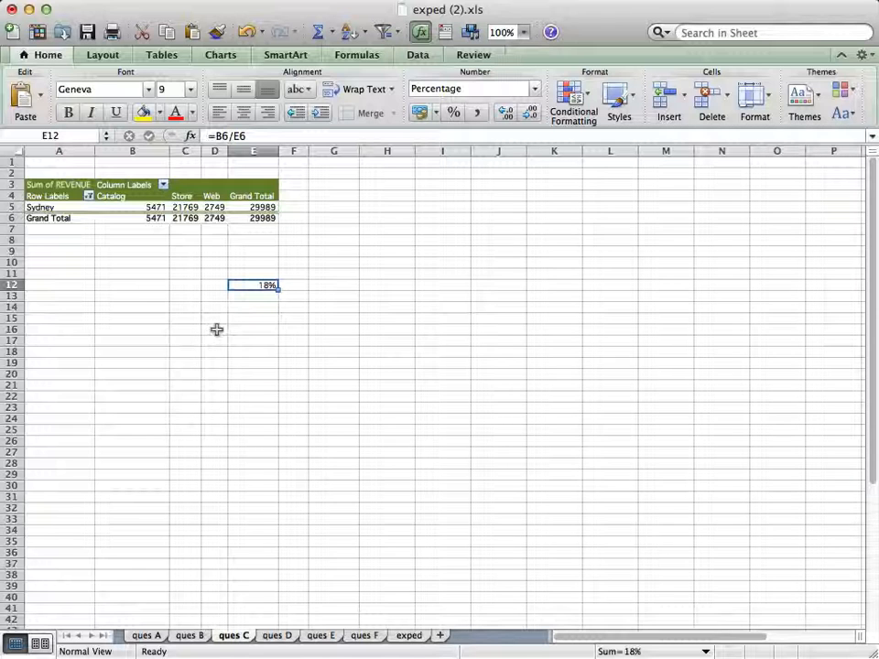
Step: On the ques D sheet, add WHERE as column labels to the pivot table and filter it to show only London
{"action": "left_click", "coordinate": [276, 635]}
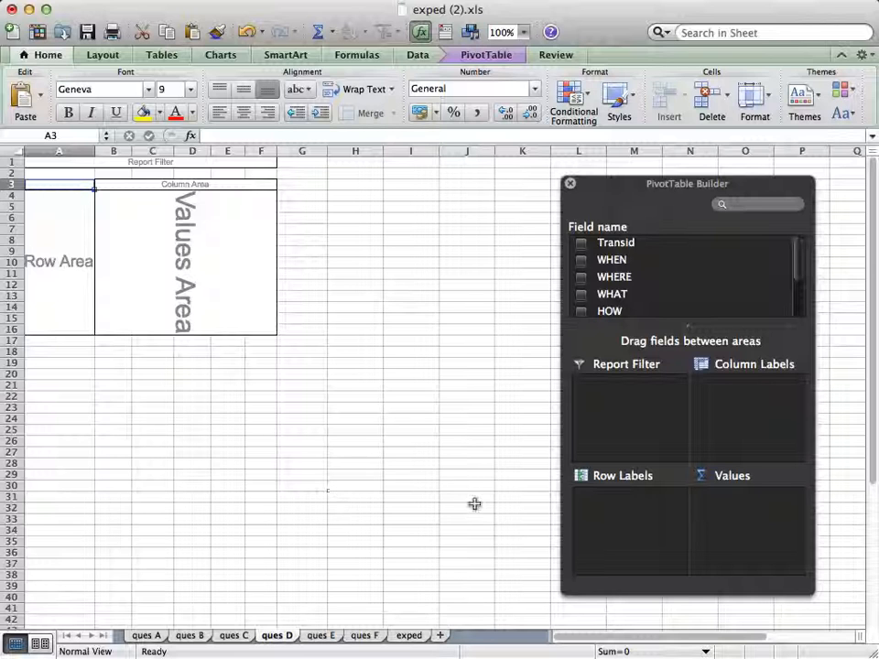
{"action": "left_click_drag", "start_coordinate": [611, 276], "coordinate": [737, 394]}
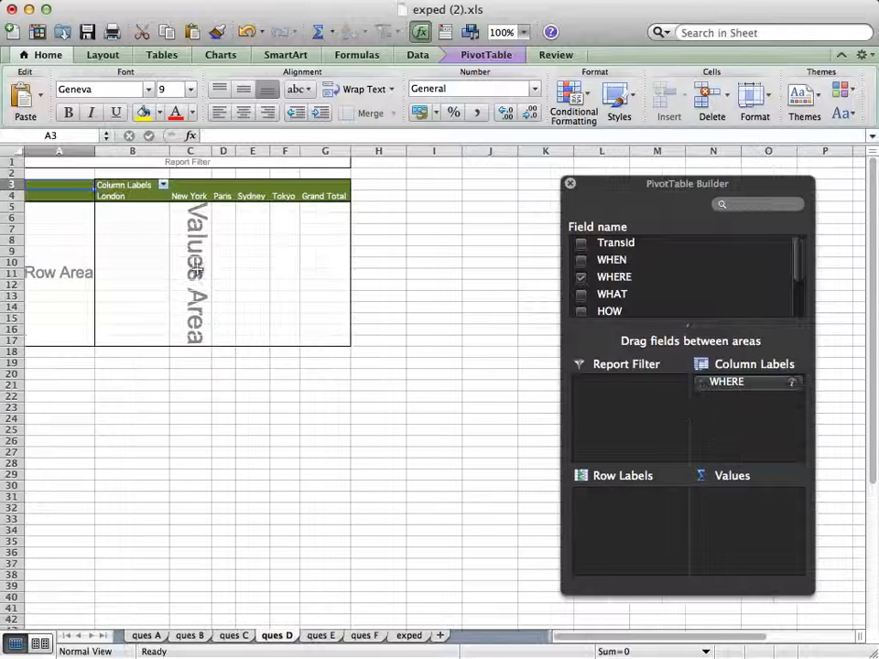
{"action": "left_click", "coordinate": [162, 185]}
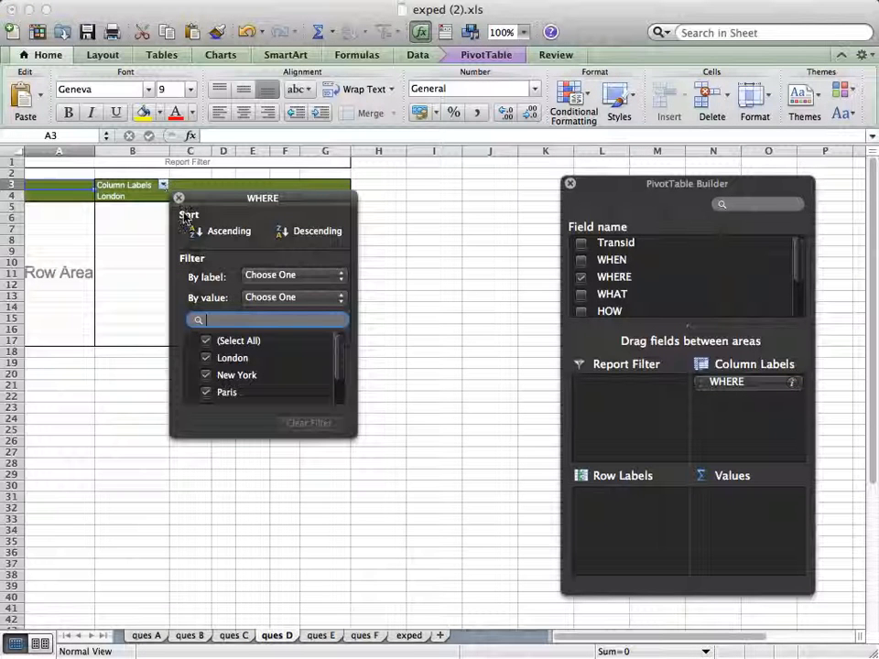
{"action": "left_click", "coordinate": [205, 341]}
{"action": "left_click", "coordinate": [206, 358]}
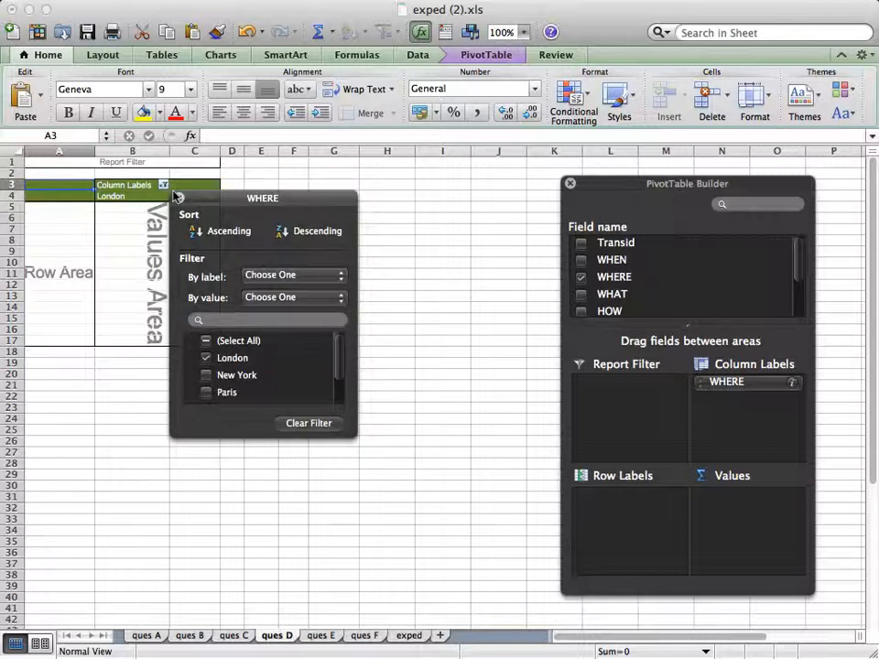
Step: Add REVENUE to the values and WHEN to the row labels of the ques D pivot table
{"action": "left_click", "coordinate": [178, 198]}
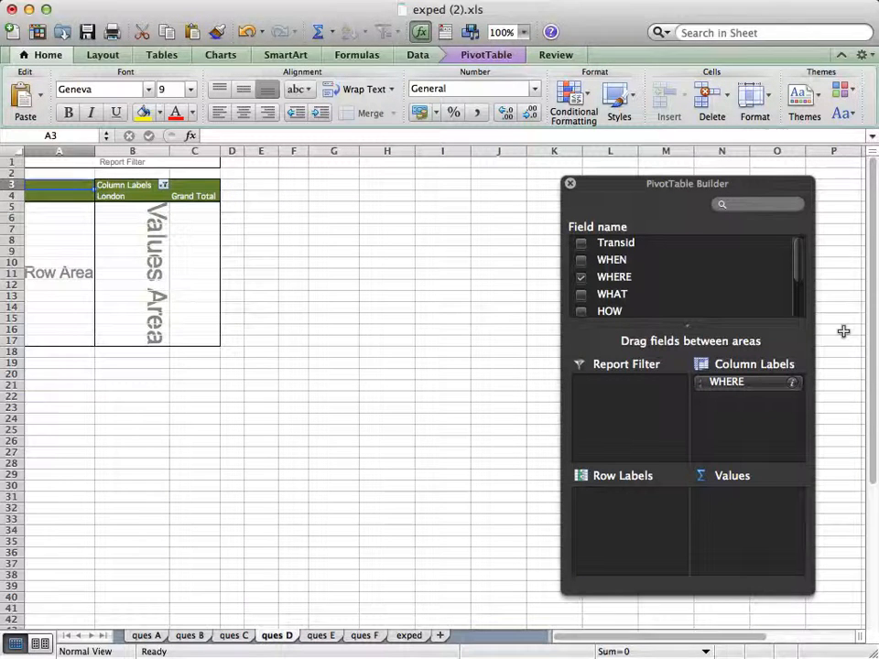
{"action": "left_click", "coordinate": [800, 296]}
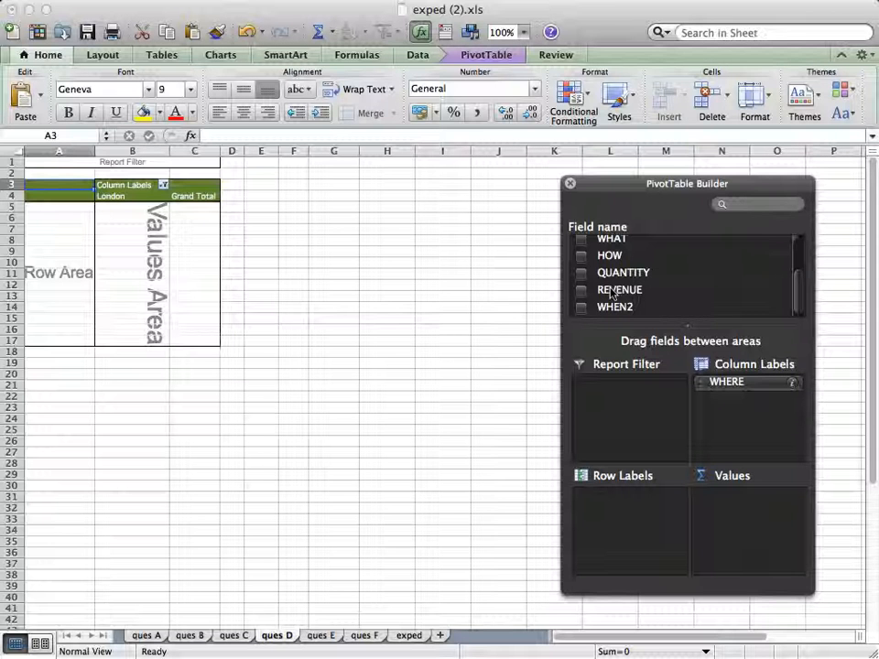
{"action": "left_click_drag", "start_coordinate": [612, 293], "coordinate": [735, 480]}
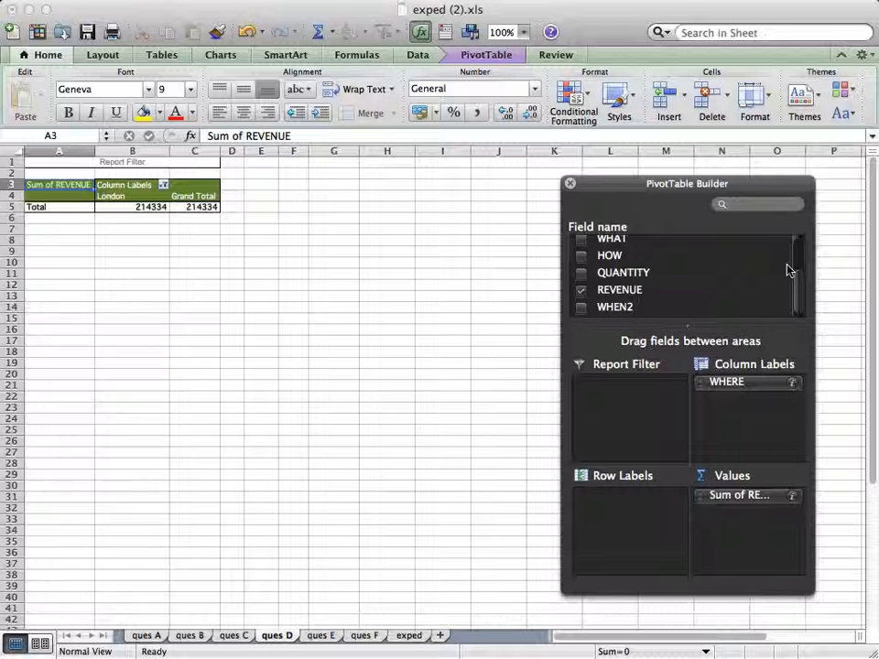
{"action": "left_click_drag", "start_coordinate": [784, 278], "coordinate": [797, 256]}
{"action": "left_click_drag", "start_coordinate": [612, 259], "coordinate": [632, 492]}
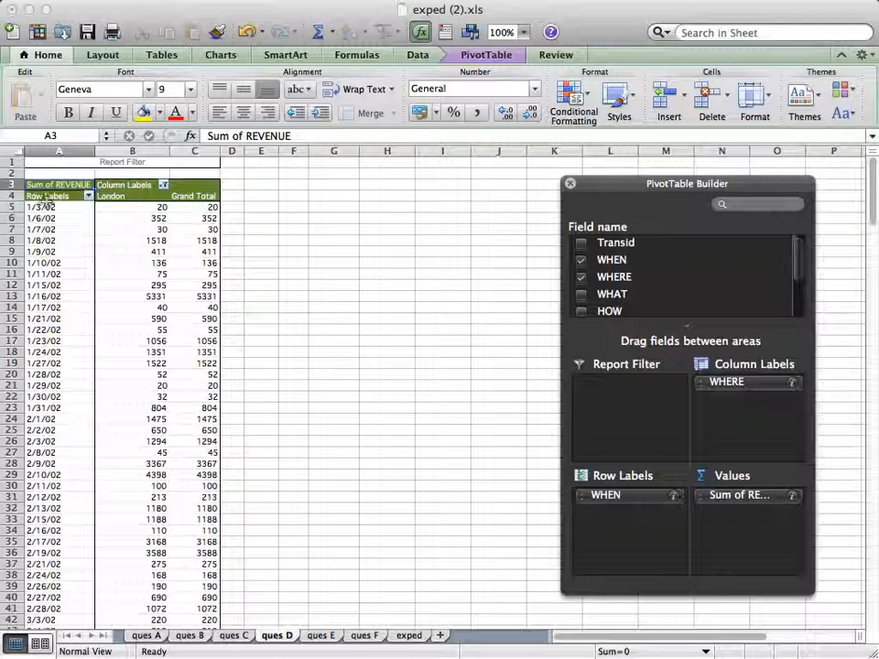
Step: Group the January row dates from 1/3/02 to 1/31/02 in the ques D pivot table
{"action": "double_click", "coordinate": [52, 207]}
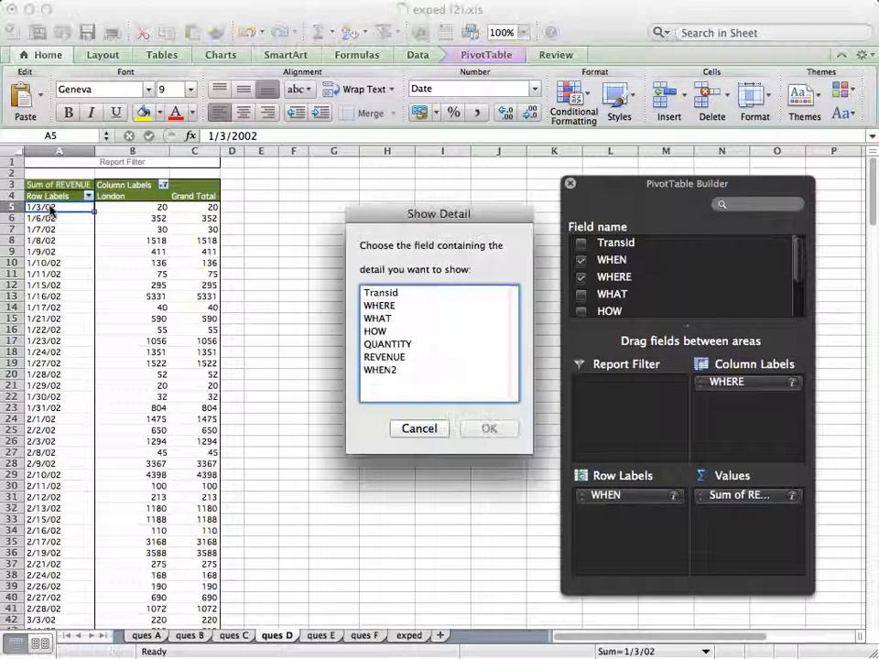
{"action": "left_click", "coordinate": [418, 427]}
{"action": "left_click_drag", "start_coordinate": [46, 205], "coordinate": [56, 402]}
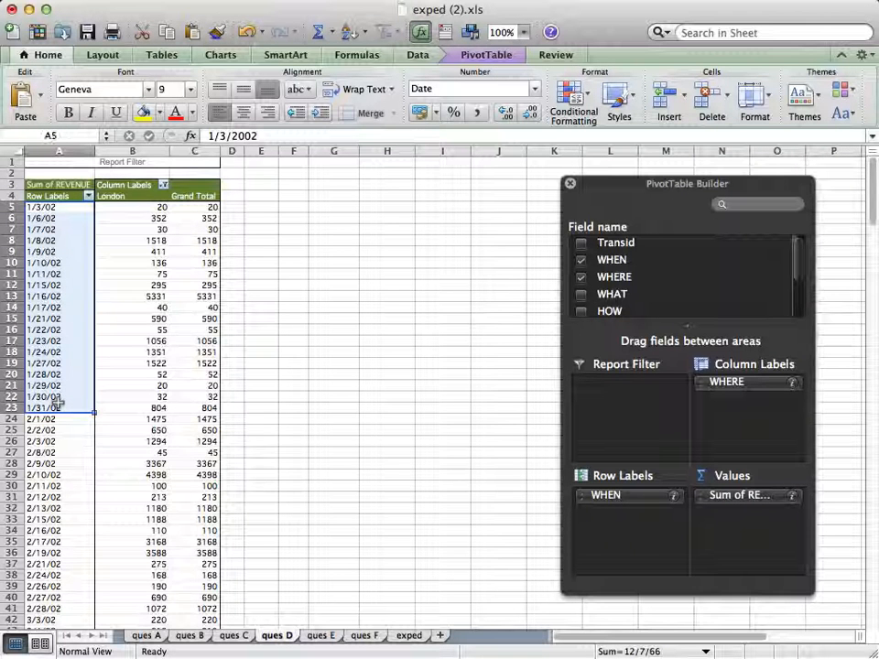
{"action": "right_click", "coordinate": [71, 404]}
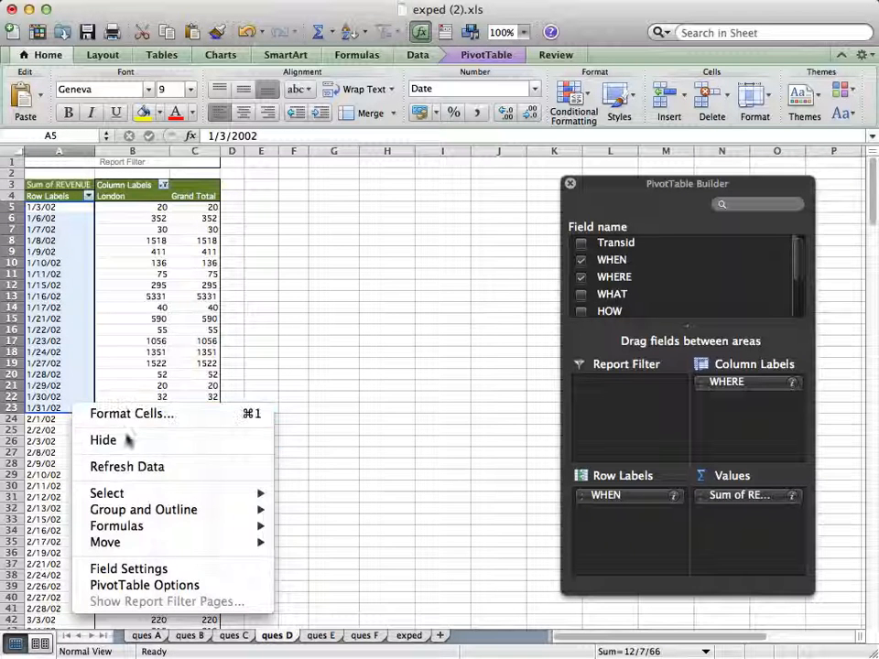
{"action": "mouse_move", "coordinate": [174, 510]}
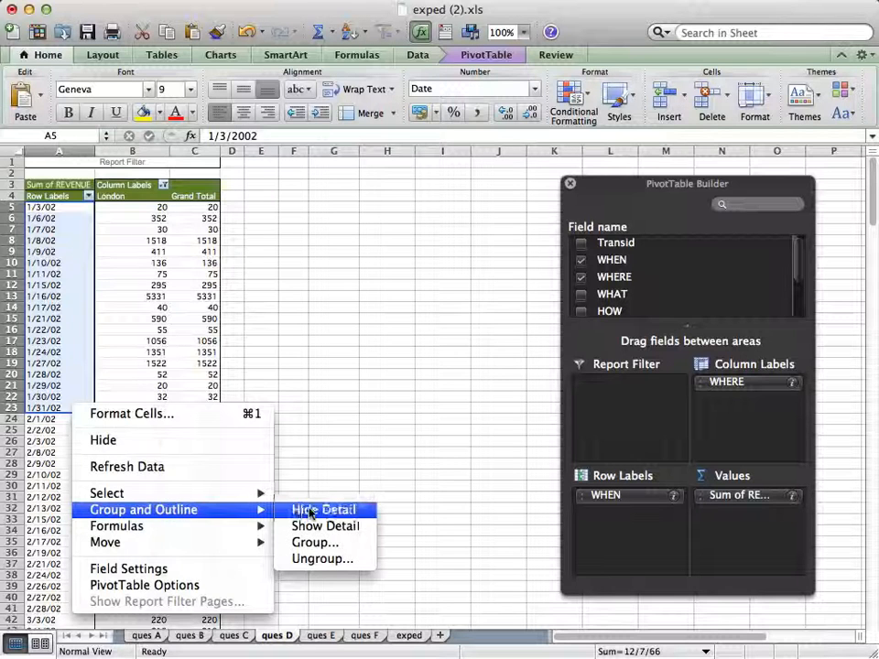
{"action": "left_click", "coordinate": [314, 541]}
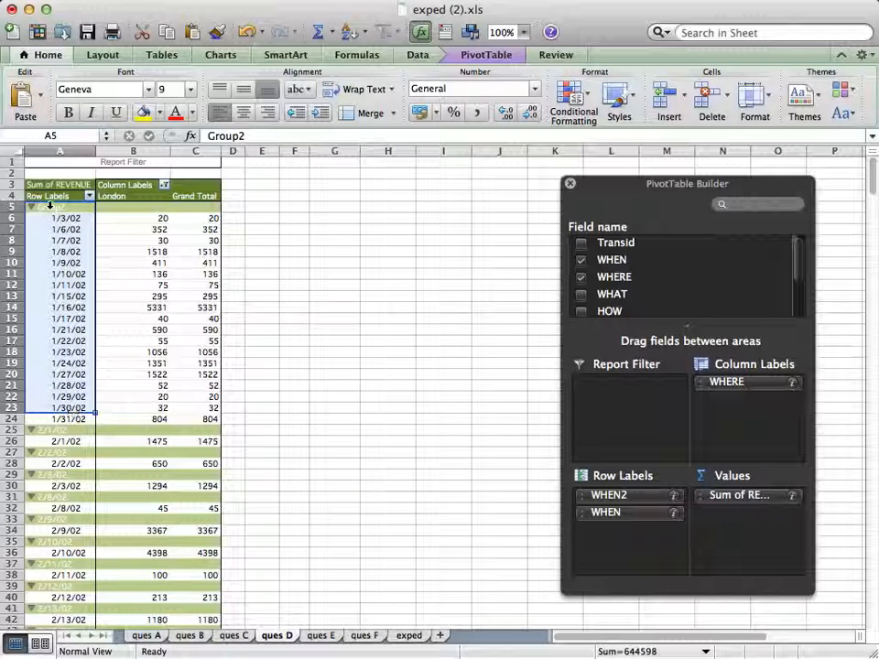
{"action": "left_click", "coordinate": [83, 217]}
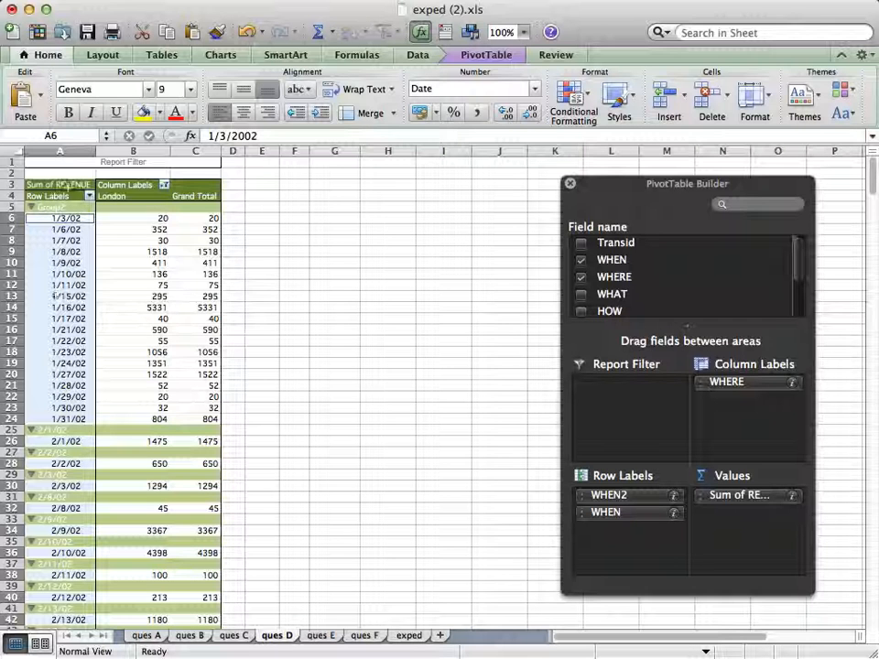
{"action": "left_click", "coordinate": [88, 195]}
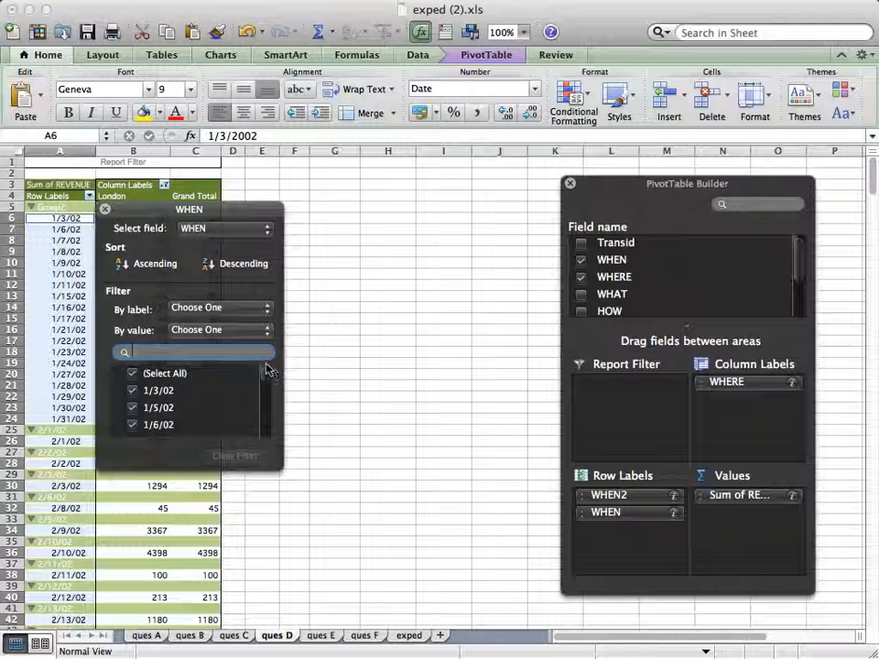
{"action": "left_click_drag", "start_coordinate": [266, 369], "coordinate": [249, 316]}
{"action": "left_click", "coordinate": [256, 308]}
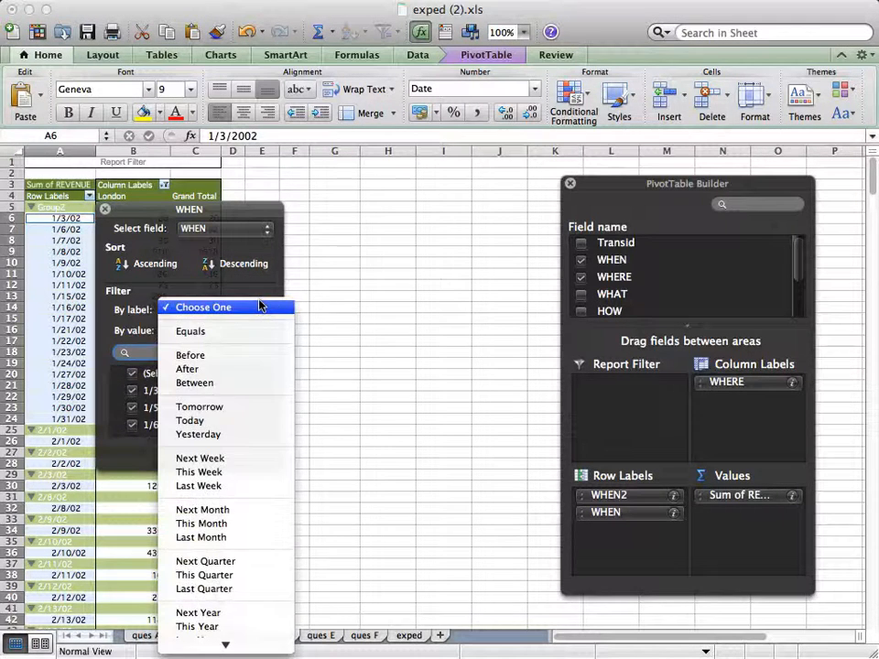
{"action": "left_click", "coordinate": [262, 306]}
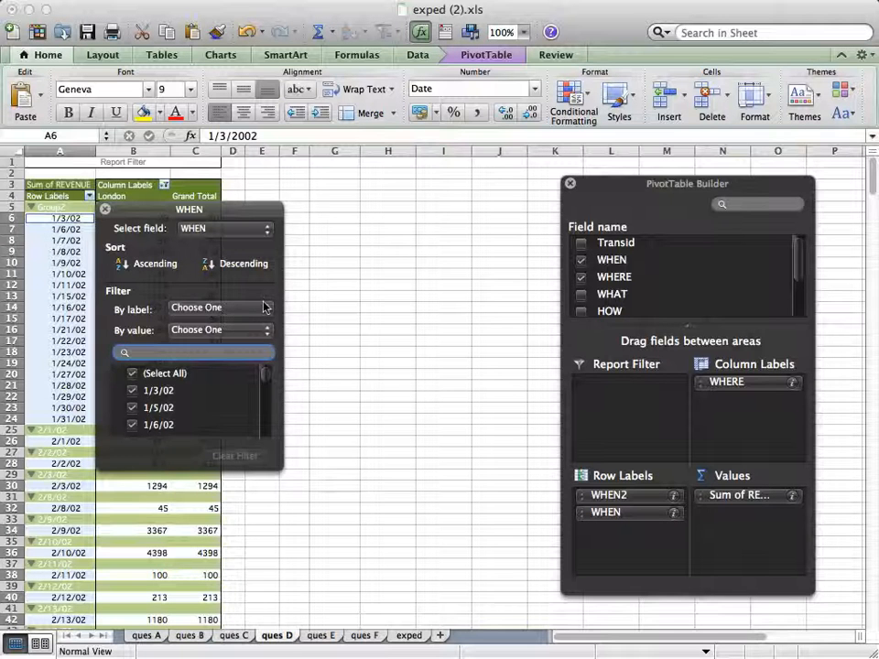
{"action": "left_click", "coordinate": [265, 307]}
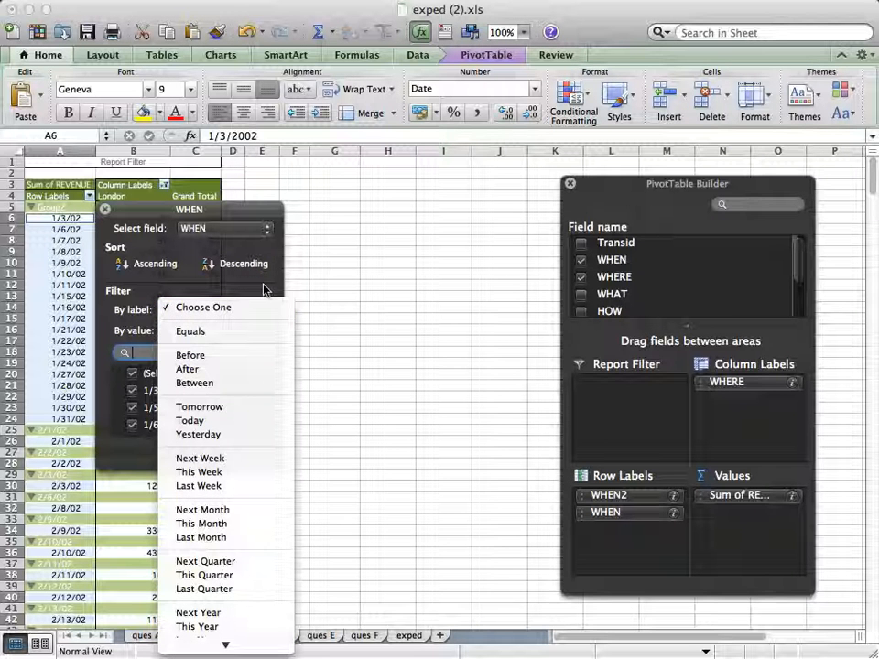
{"action": "left_click", "coordinate": [266, 304]}
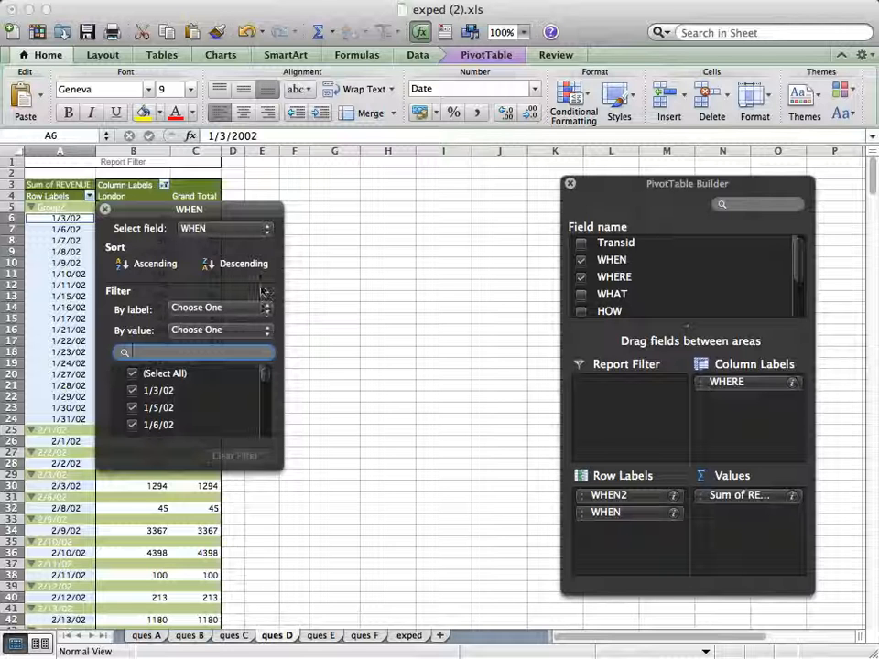
{"action": "left_click", "coordinate": [106, 209]}
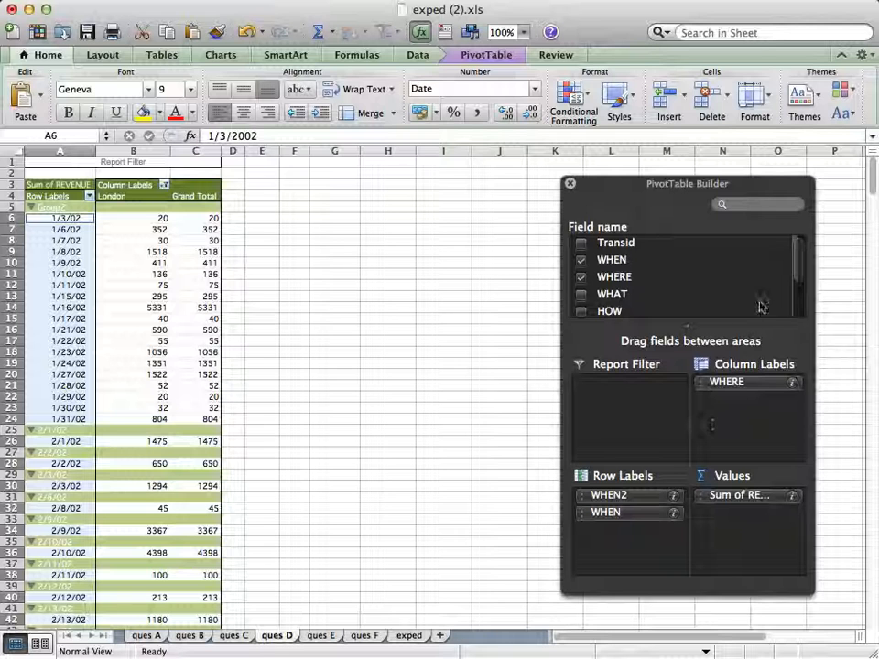
Step: Add WHAT, HOW and QUANTITY to the row labels of the pivot table, below WHEN
{"action": "scroll", "coordinate": [799, 298], "scroll_direction": "down", "scroll_amount": 3}
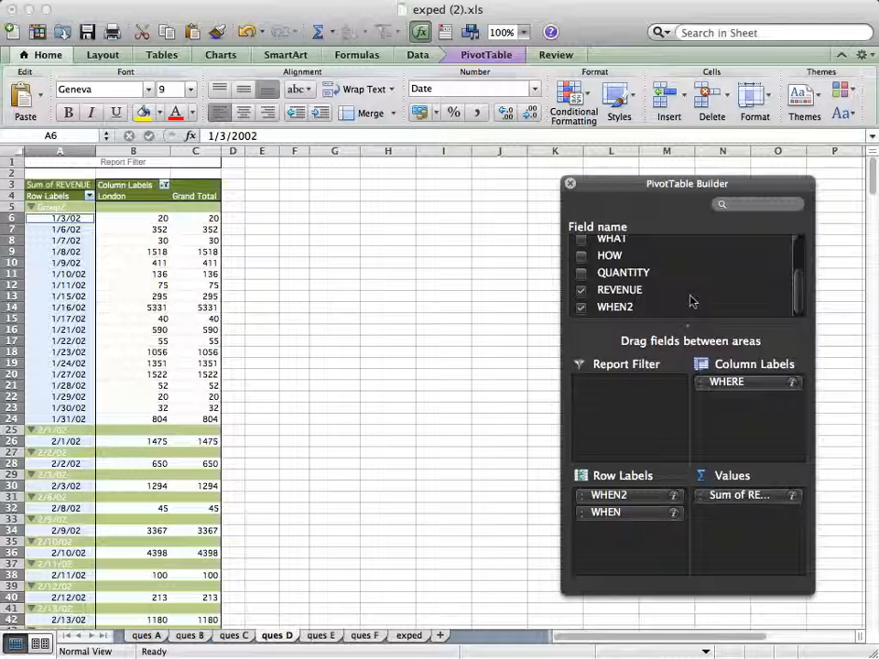
{"action": "left_click_drag", "start_coordinate": [608, 240], "coordinate": [627, 527]}
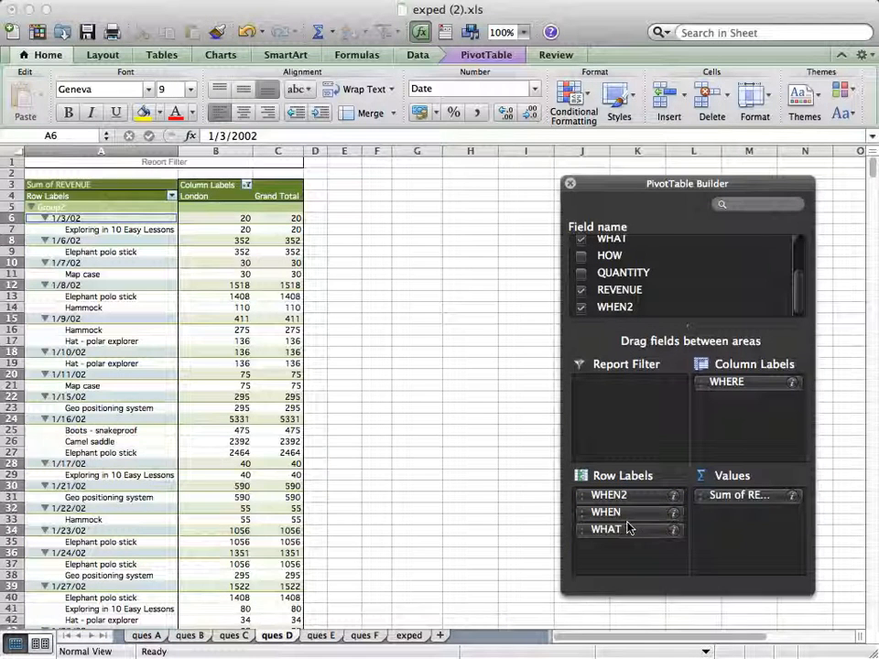
{"action": "left_click_drag", "start_coordinate": [609, 257], "coordinate": [641, 560]}
{"action": "left_click_drag", "start_coordinate": [613, 279], "coordinate": [630, 561]}
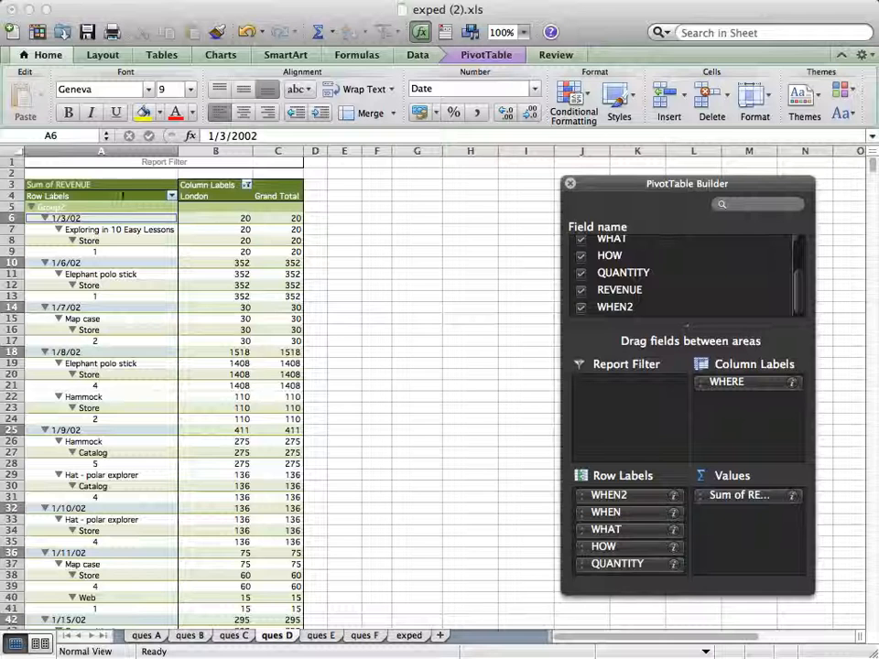
Step: Try a value filter of Less Than 2/1/02 on the WHEN row labels and reset it
{"action": "left_click", "coordinate": [171, 195]}
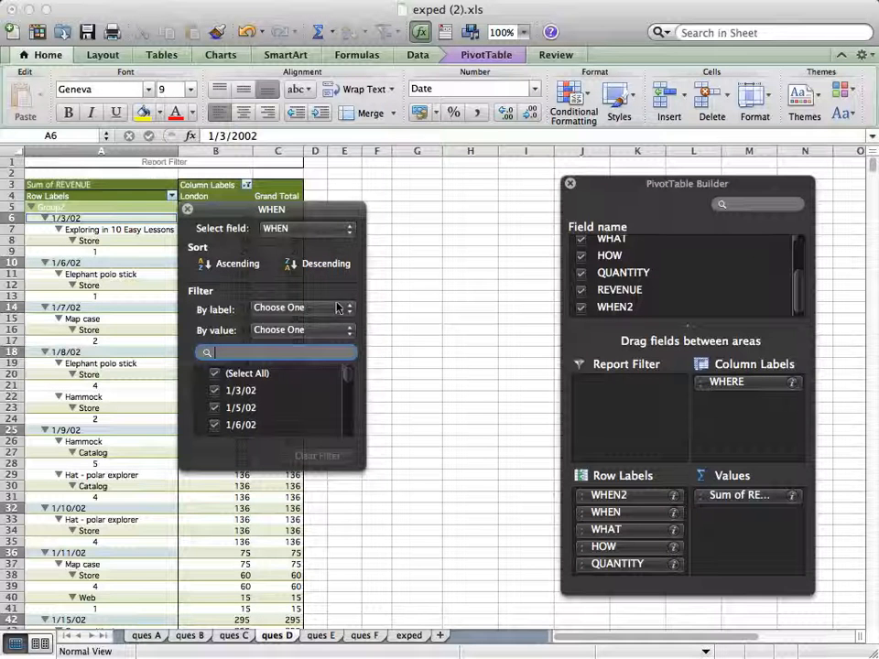
{"action": "left_click", "coordinate": [348, 330]}
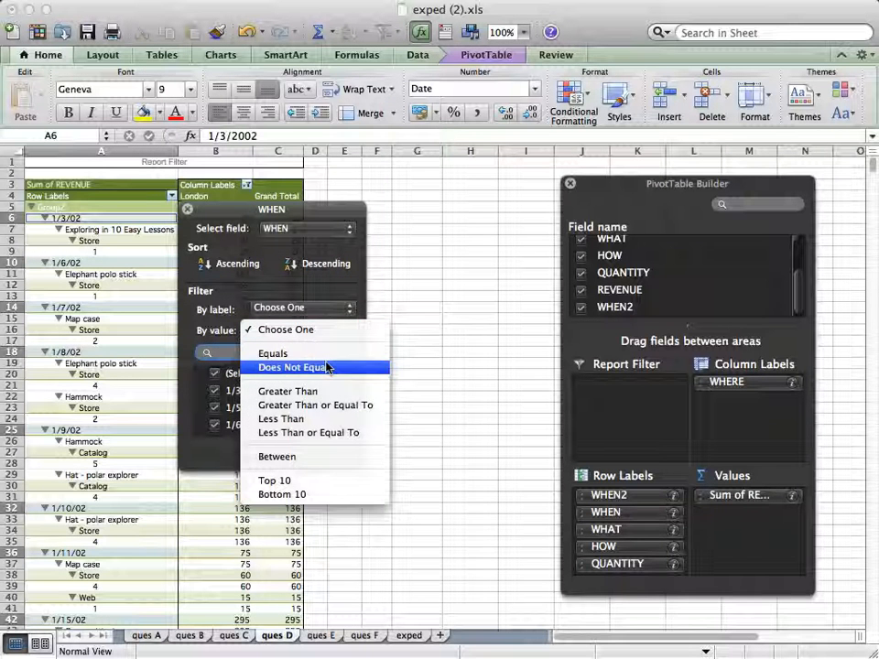
{"action": "left_click", "coordinate": [311, 418]}
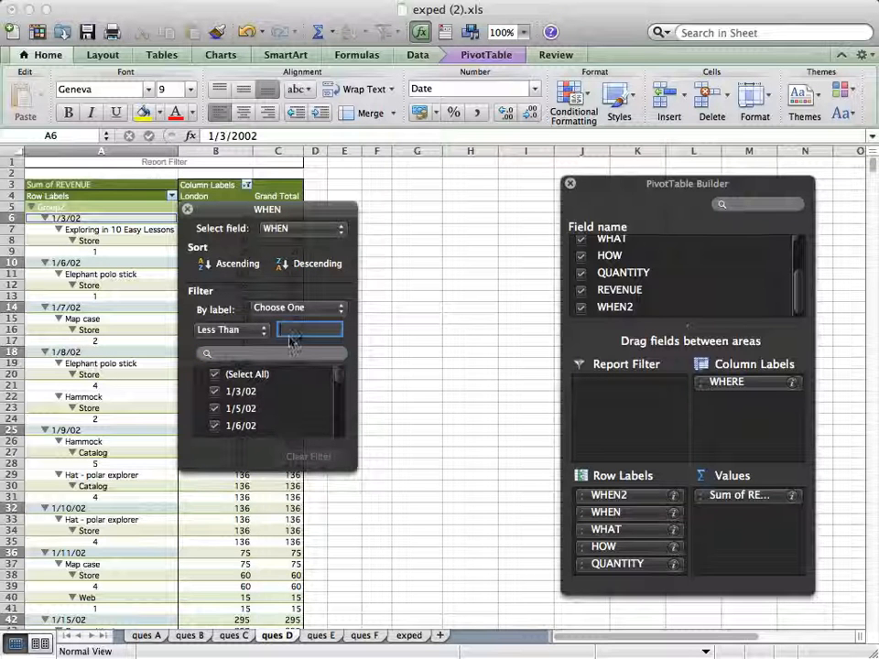
{"action": "type", "text": "2/1/02"}
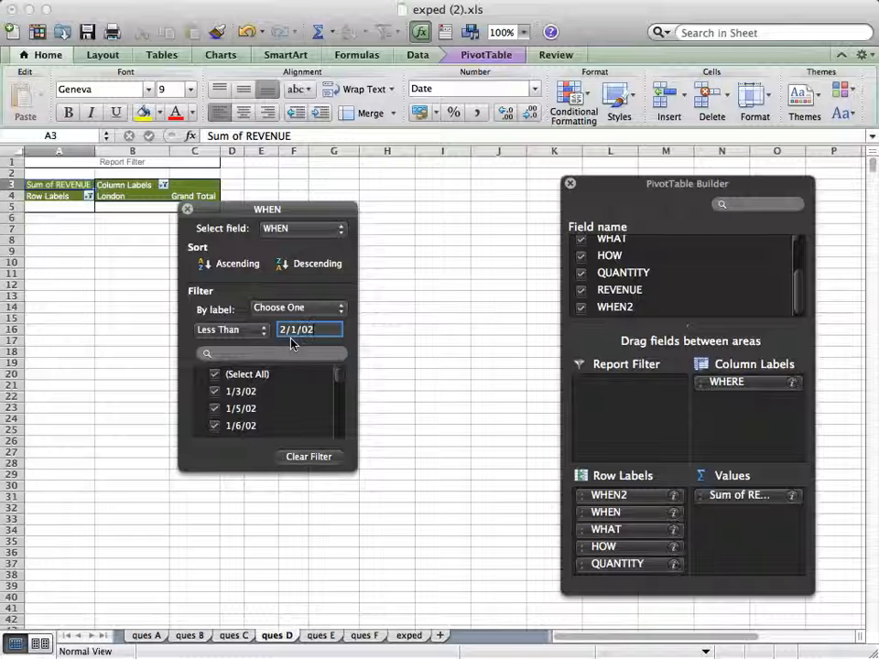
{"action": "key", "text": "Return"}
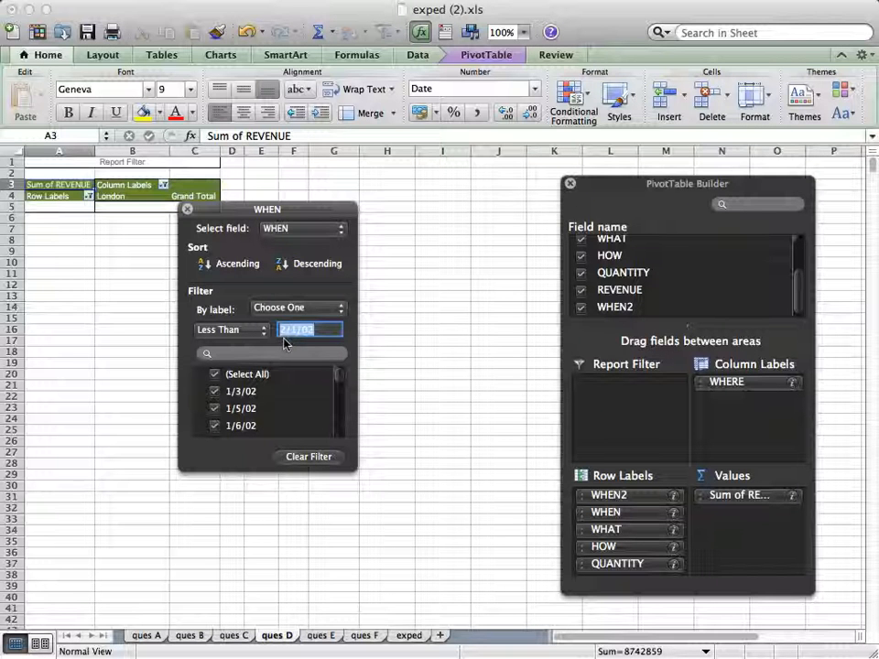
{"action": "left_click", "coordinate": [263, 329]}
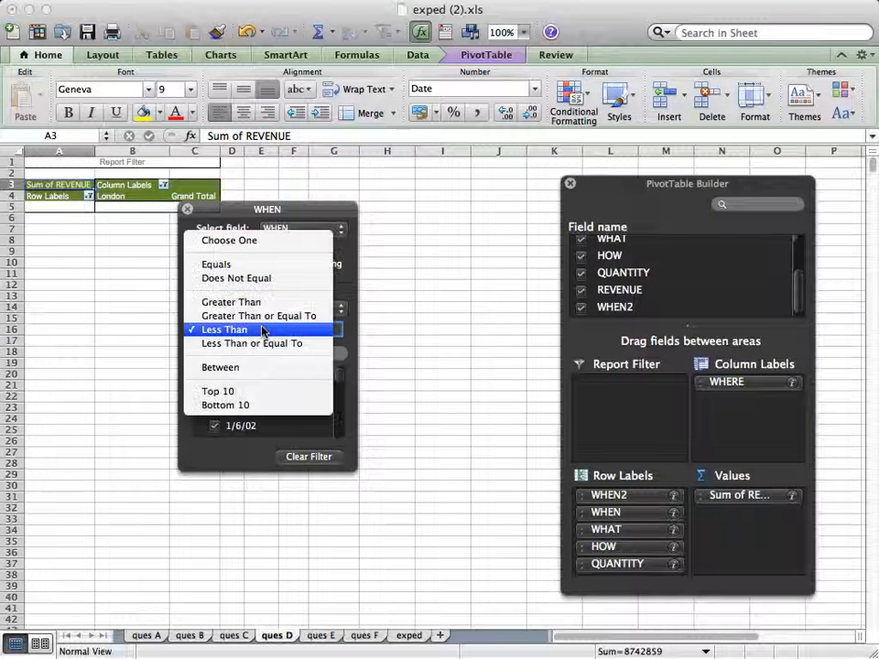
{"action": "left_click", "coordinate": [236, 240]}
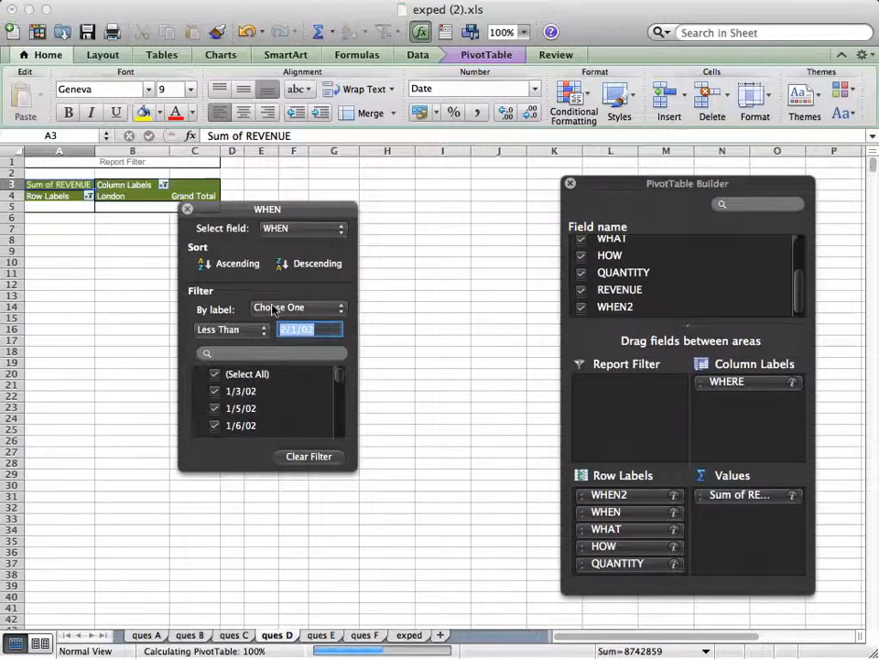
Step: Filter the WHEN row labels by label to show only dates before 2/1/2002
{"action": "left_click", "coordinate": [311, 310]}
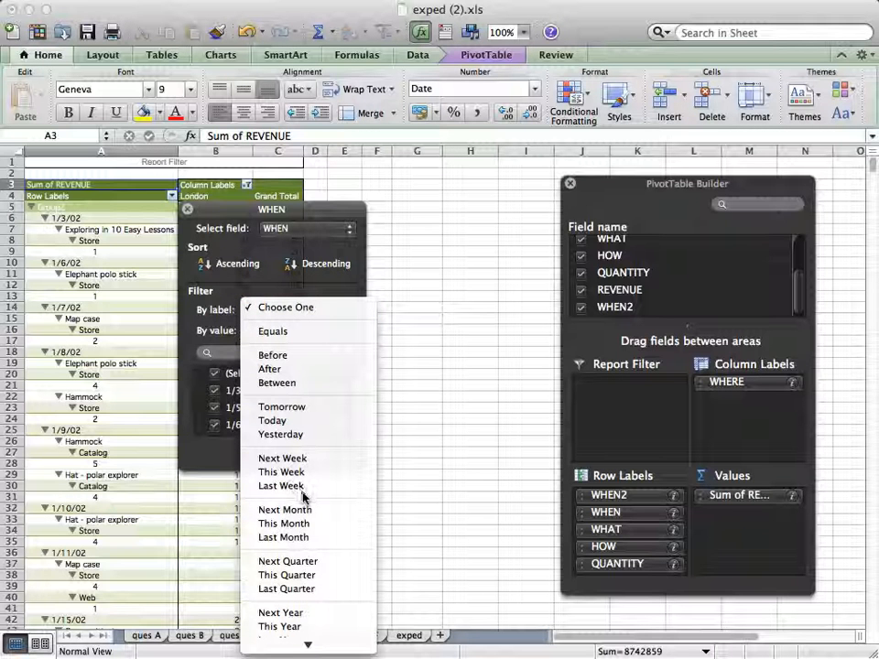
{"action": "left_click", "coordinate": [279, 356]}
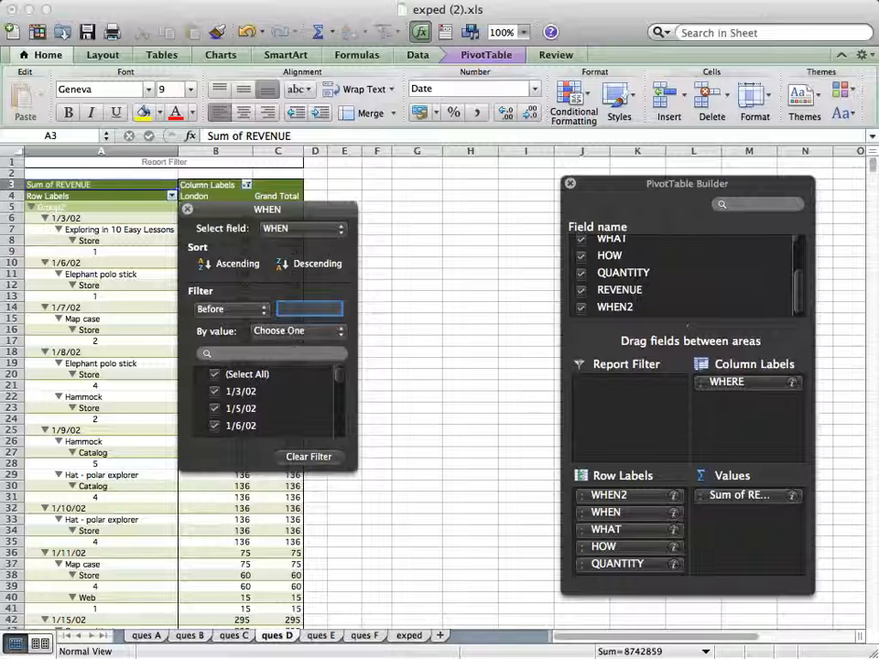
{"action": "type", "text": "2/1/2002"}
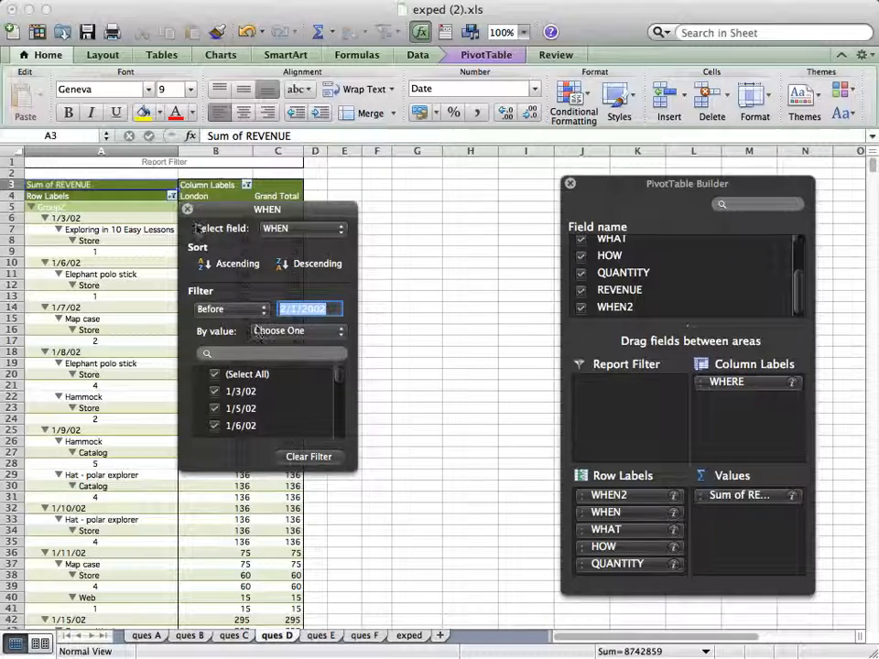
{"action": "left_click_drag", "start_coordinate": [216, 207], "coordinate": [348, 216]}
{"action": "left_click", "coordinate": [506, 363]}
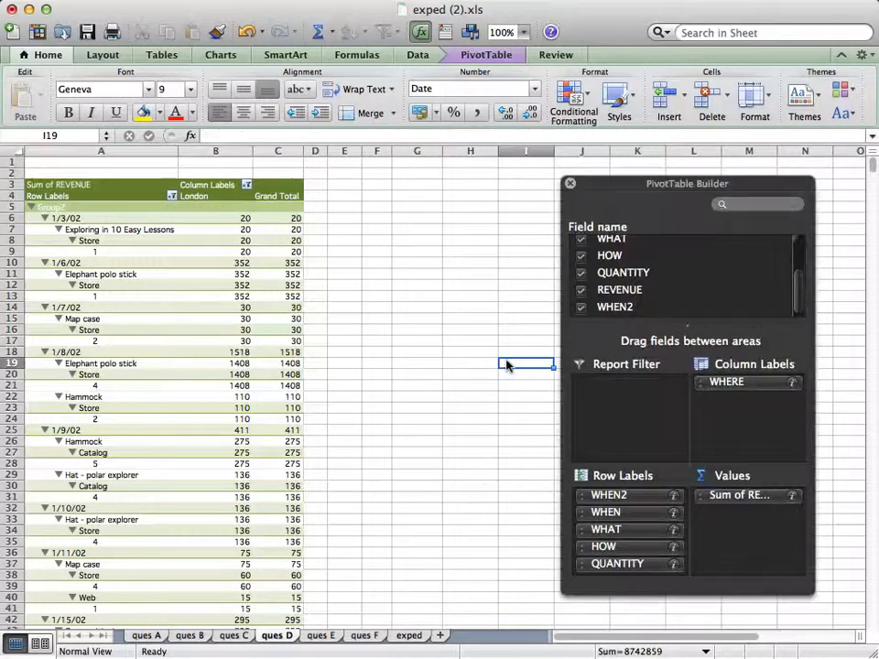
{"action": "left_click", "coordinate": [506, 362]}
Step: Review the filtered London rows and select the overall grand total in cell C109
{"action": "scroll", "coordinate": [267, 453], "scroll_direction": "down", "scroll_amount": 10}
{"action": "scroll", "coordinate": [266, 453], "scroll_direction": "down", "scroll_amount": 15}
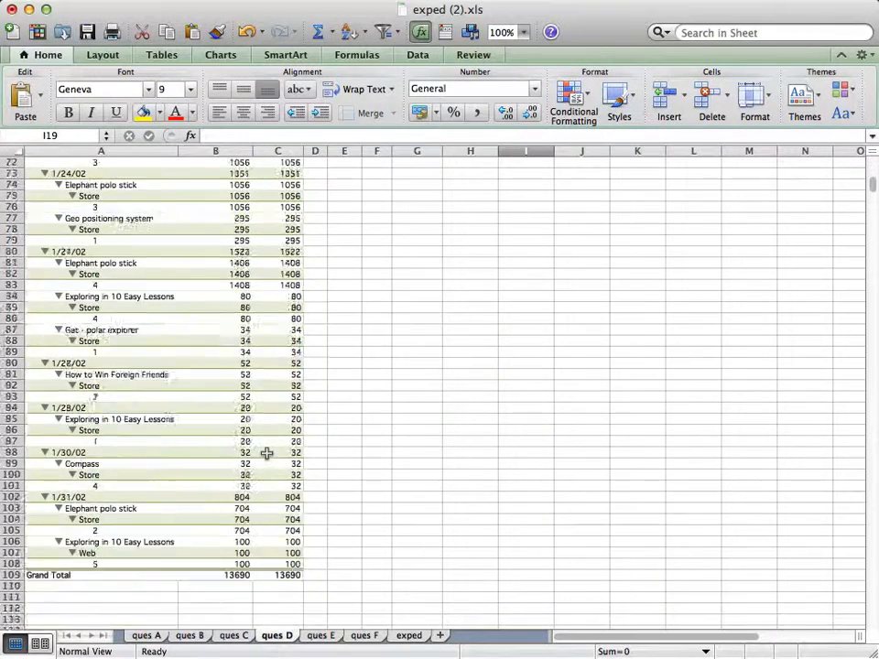
{"action": "scroll", "coordinate": [266, 453], "scroll_direction": "up", "scroll_amount": 5}
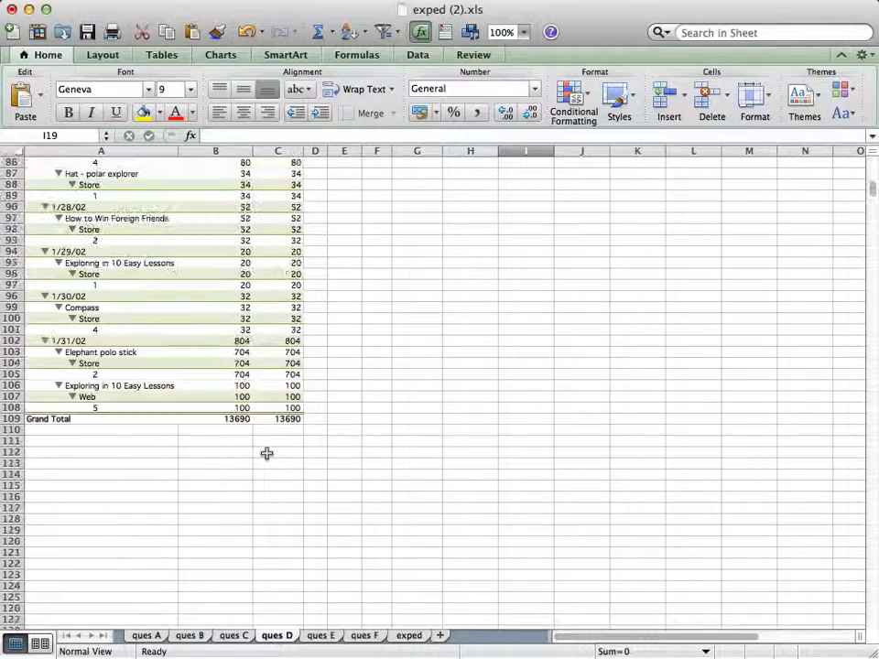
{"action": "scroll", "coordinate": [266, 453], "scroll_direction": "up", "scroll_amount": 12}
{"action": "scroll", "coordinate": [266, 453], "scroll_direction": "up", "scroll_amount": 9}
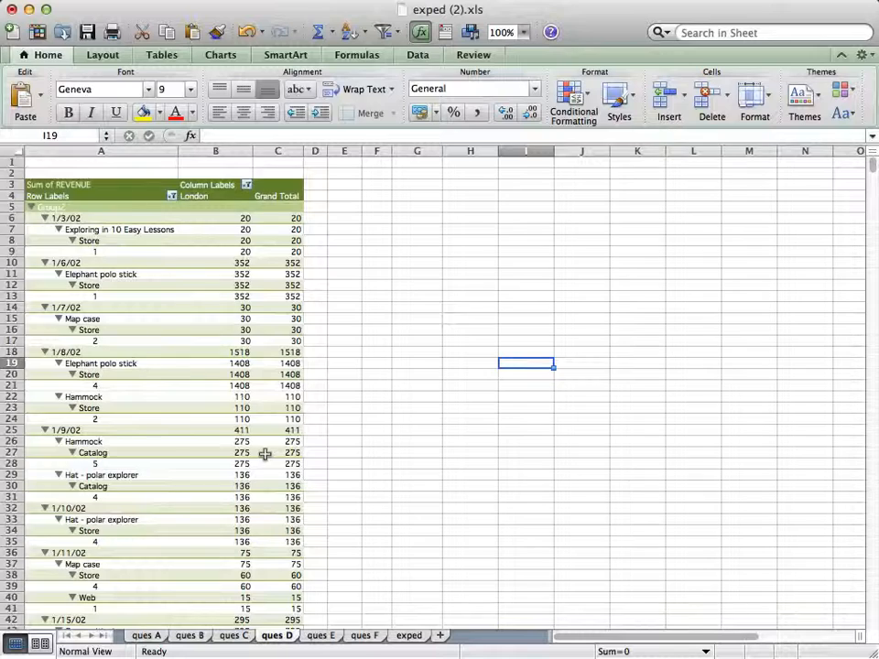
{"action": "scroll", "coordinate": [265, 454], "scroll_direction": "down", "scroll_amount": 20}
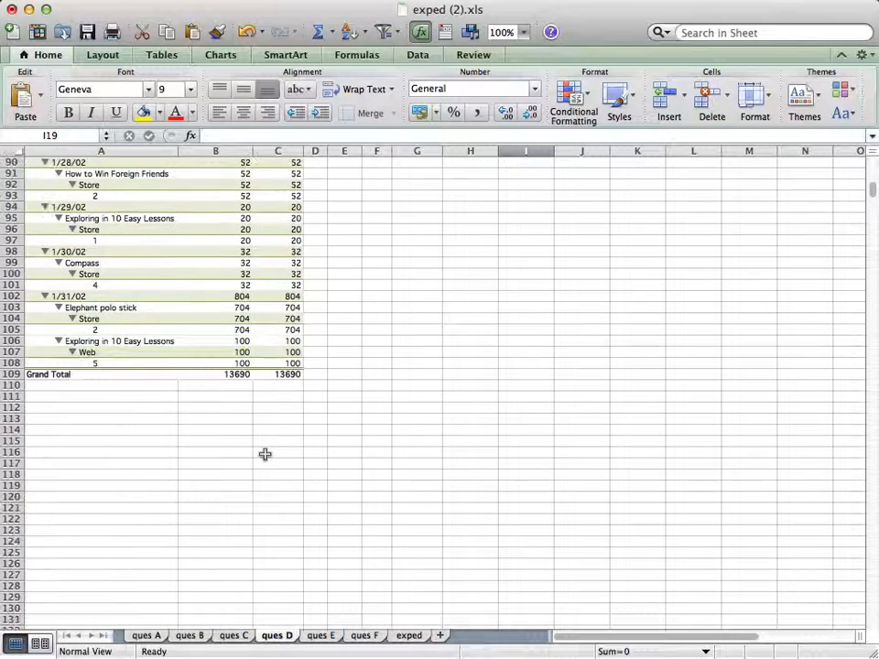
{"action": "left_click", "coordinate": [286, 374]}
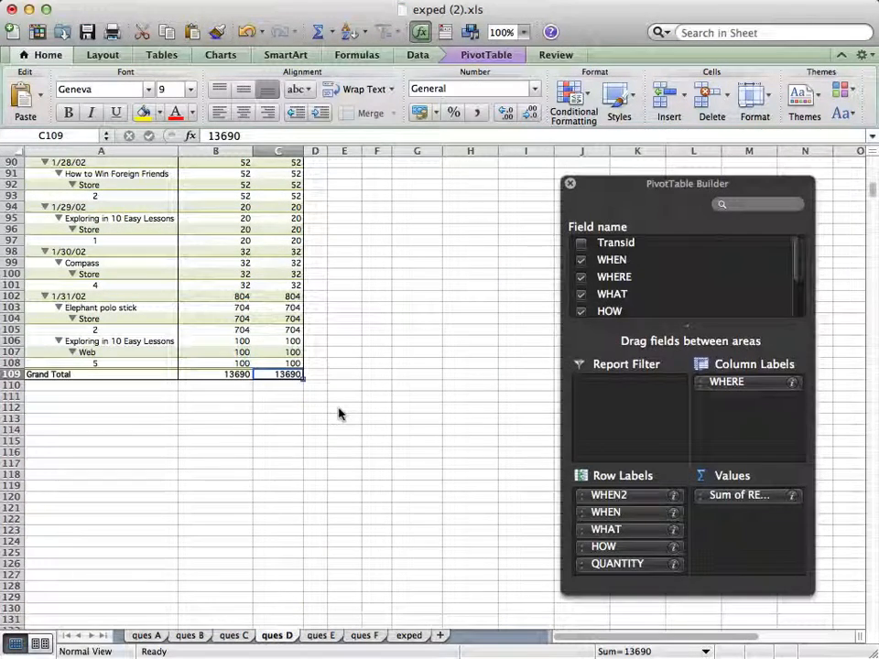
Step: On the ques E sheet, put WHAT in the pivot table's column labels and filter it to Camel saddle only
{"action": "scroll", "coordinate": [338, 414], "scroll_direction": "up", "scroll_amount": 20}
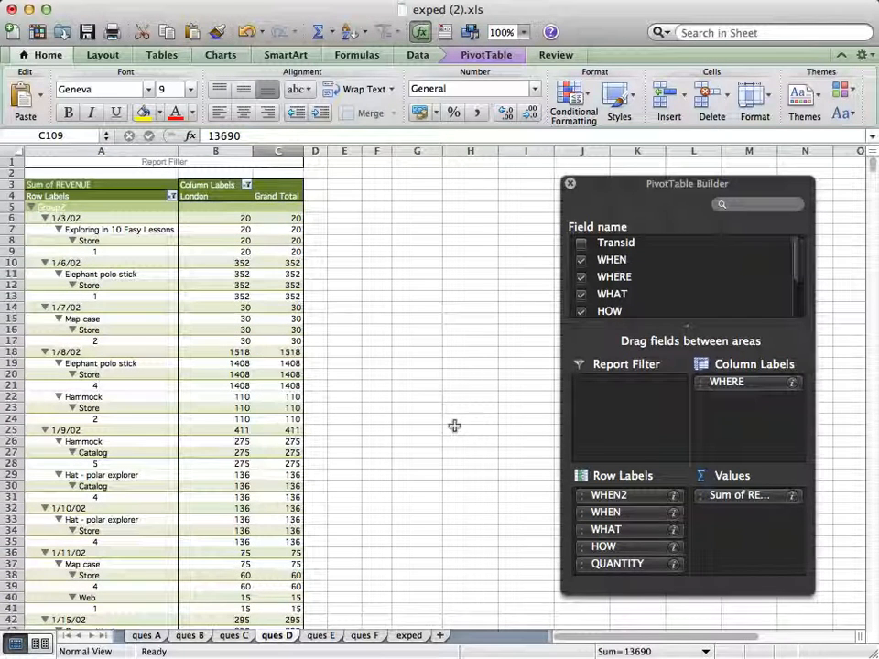
{"action": "left_click", "coordinate": [320, 636]}
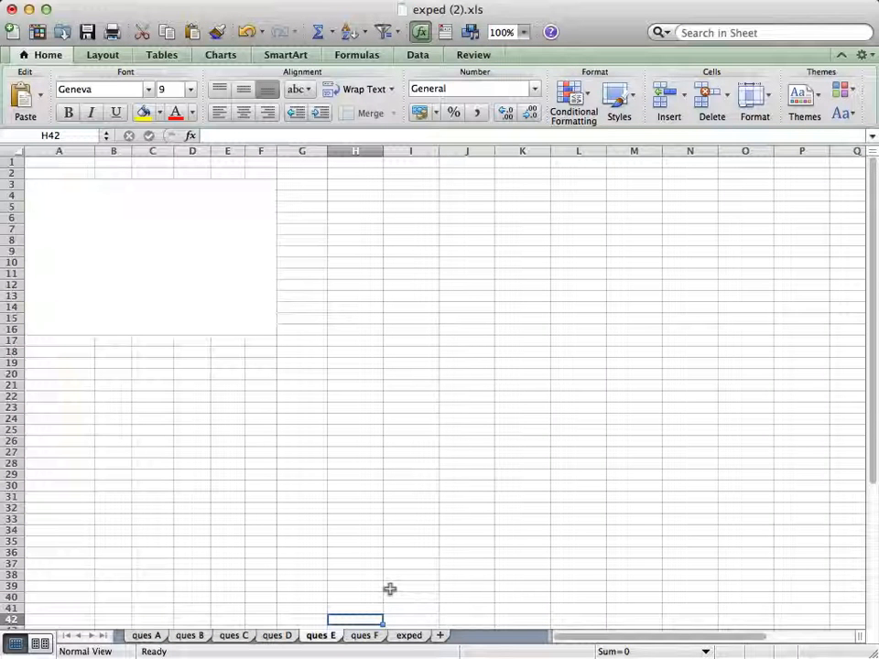
{"action": "left_click", "coordinate": [162, 251]}
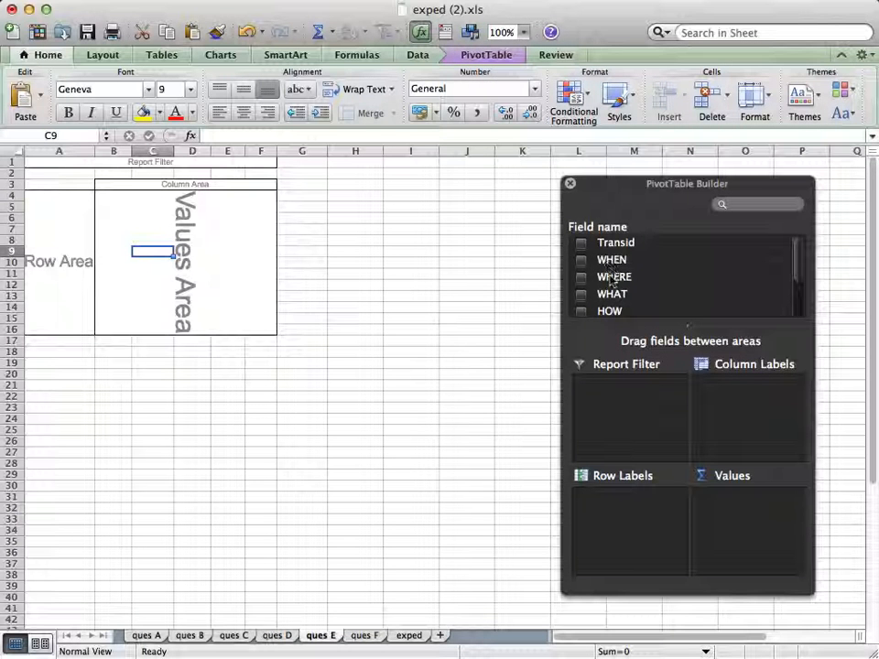
{"action": "left_click_drag", "start_coordinate": [608, 297], "coordinate": [743, 415]}
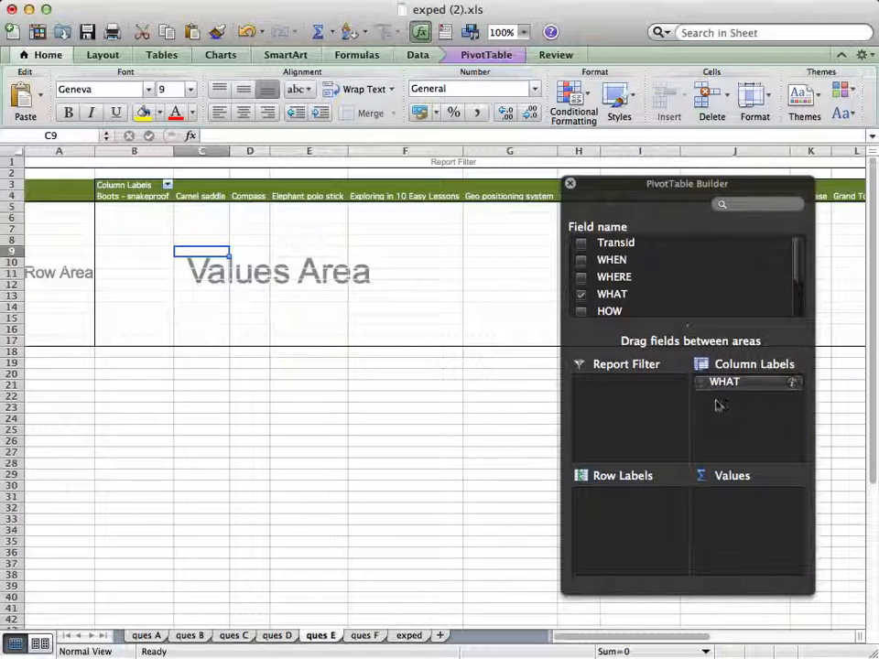
{"action": "left_click", "coordinate": [167, 184]}
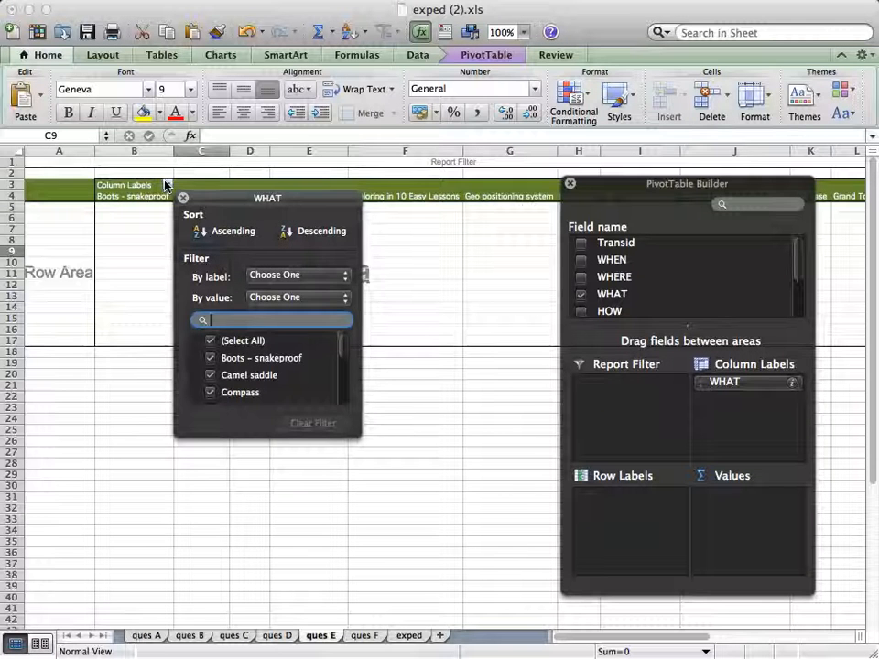
{"action": "left_click", "coordinate": [210, 341]}
{"action": "left_click", "coordinate": [210, 375]}
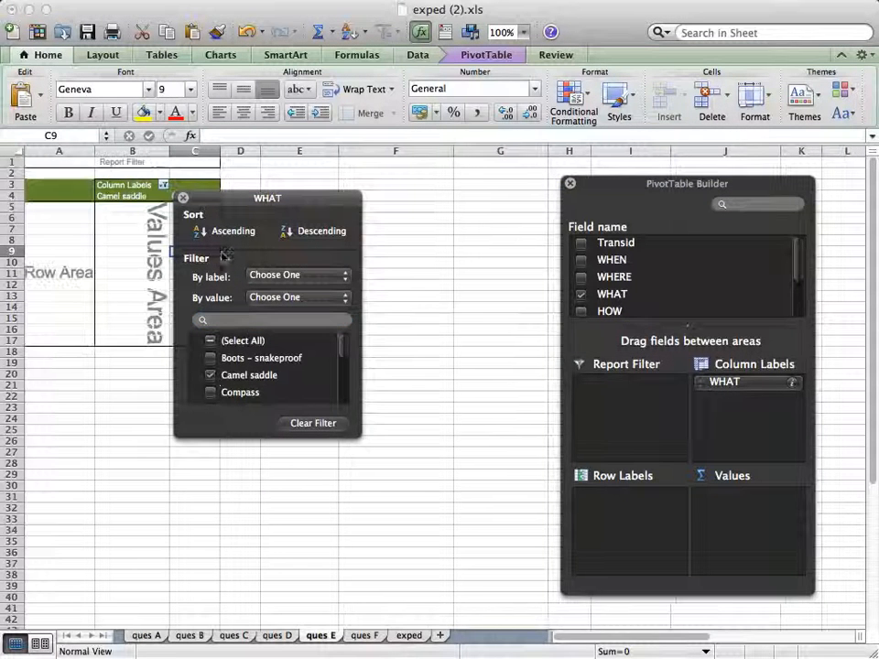
{"action": "left_click", "coordinate": [182, 198]}
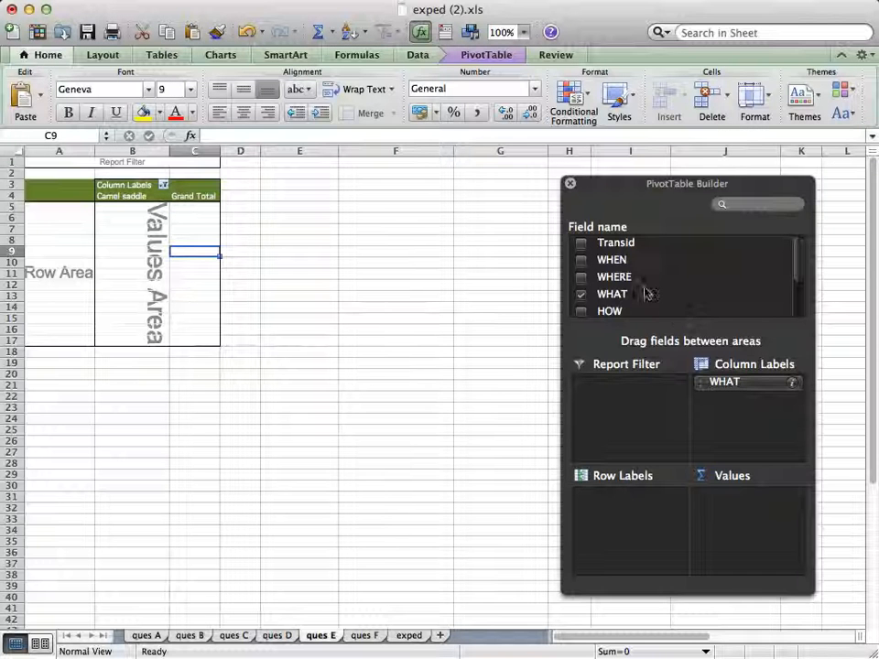
Step: Add WHERE to the column labels below WHAT and filter it to show only Paris
{"action": "left_click_drag", "start_coordinate": [615, 279], "coordinate": [730, 421]}
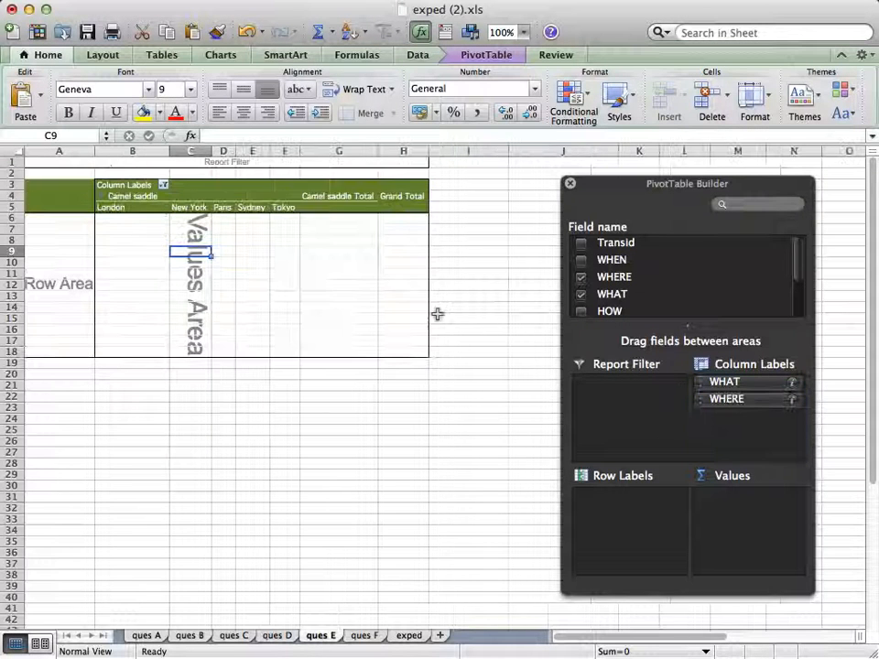
{"action": "left_click", "coordinate": [162, 185]}
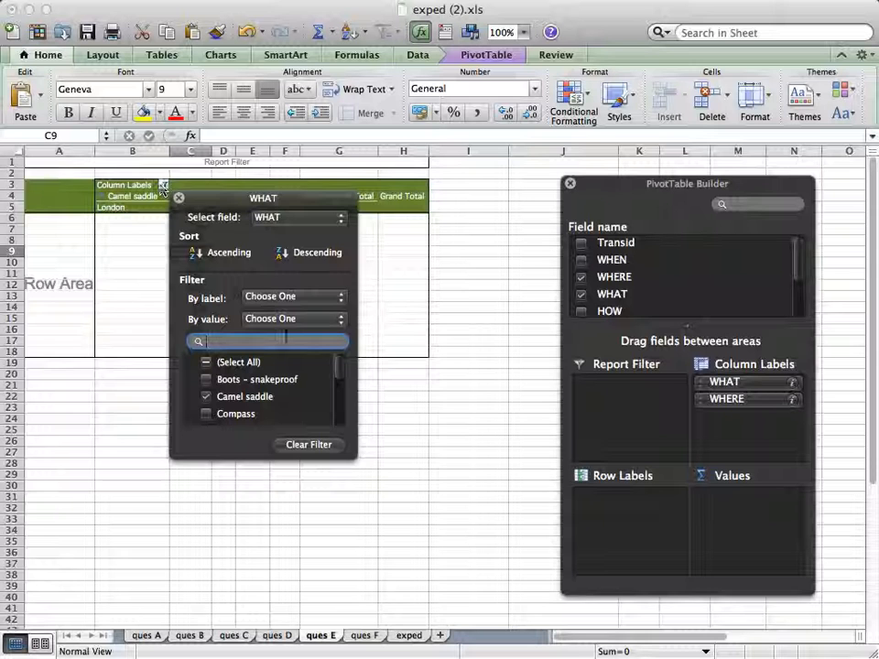
{"action": "left_click", "coordinate": [284, 218]}
{"action": "left_click", "coordinate": [280, 229]}
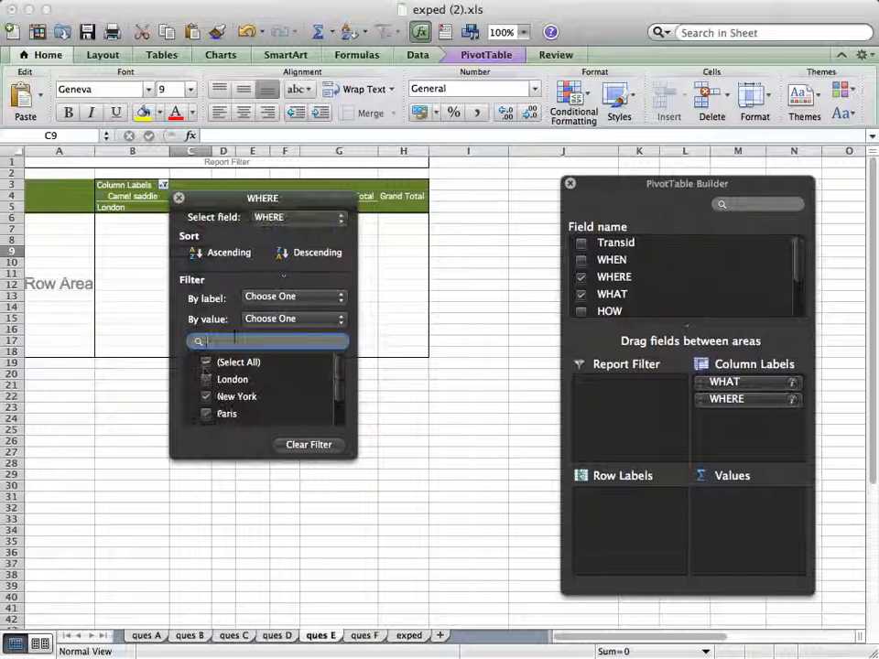
{"action": "left_click", "coordinate": [201, 362]}
{"action": "left_click", "coordinate": [205, 414]}
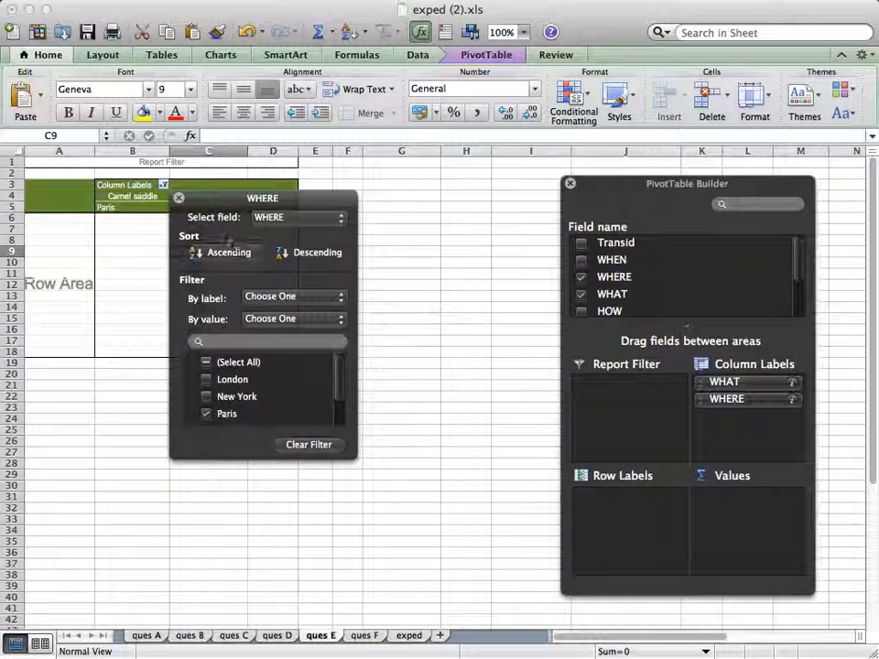
{"action": "left_click", "coordinate": [179, 198]}
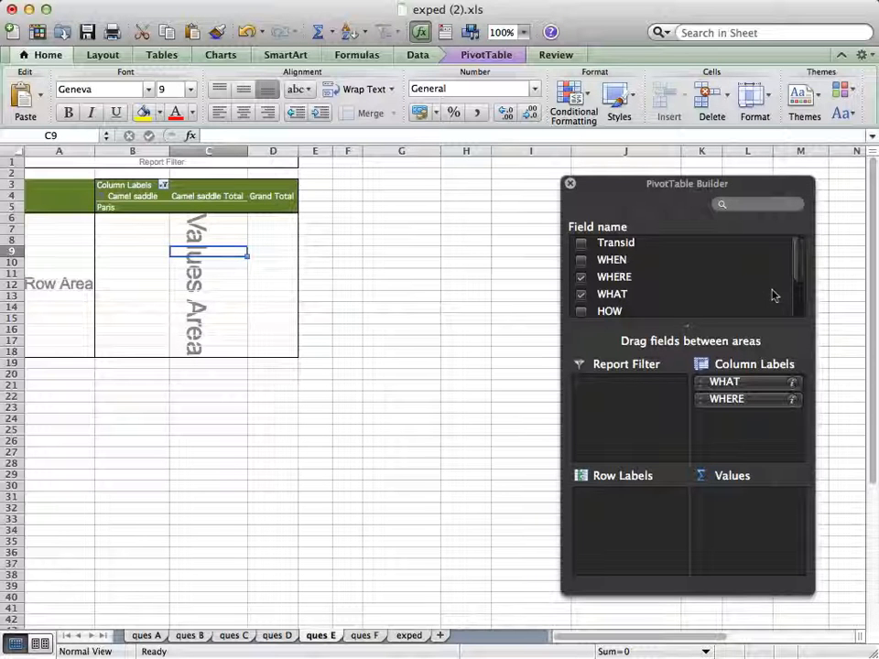
Step: Add REVENUE to the pivot table's values and WHEN to its row labels
{"action": "scroll", "coordinate": [798, 302], "scroll_direction": "down", "scroll_amount": 3}
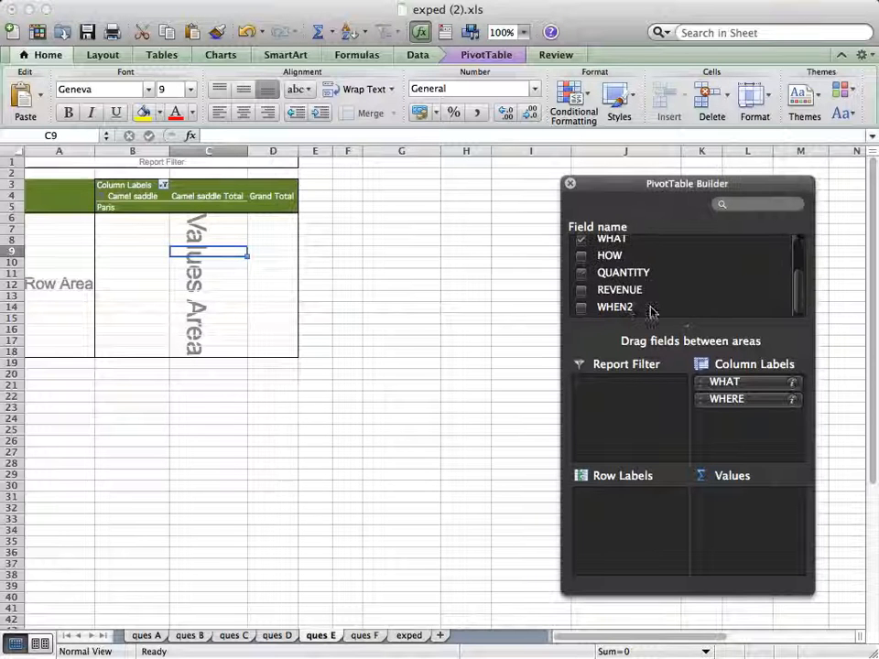
{"action": "left_click_drag", "start_coordinate": [619, 291], "coordinate": [735, 514]}
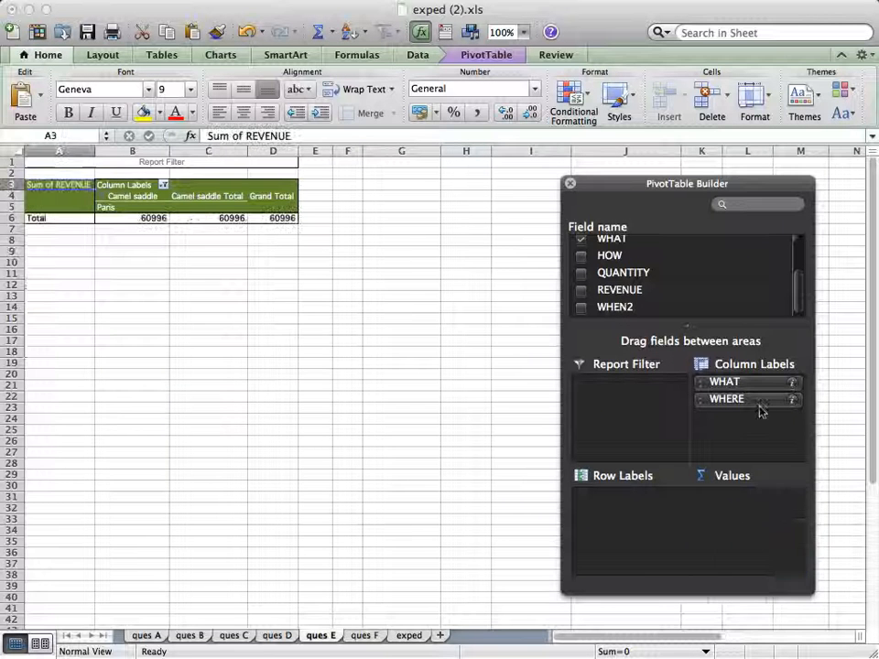
{"action": "left_click_drag", "start_coordinate": [802, 300], "coordinate": [797, 255]}
{"action": "left_click_drag", "start_coordinate": [611, 259], "coordinate": [634, 526]}
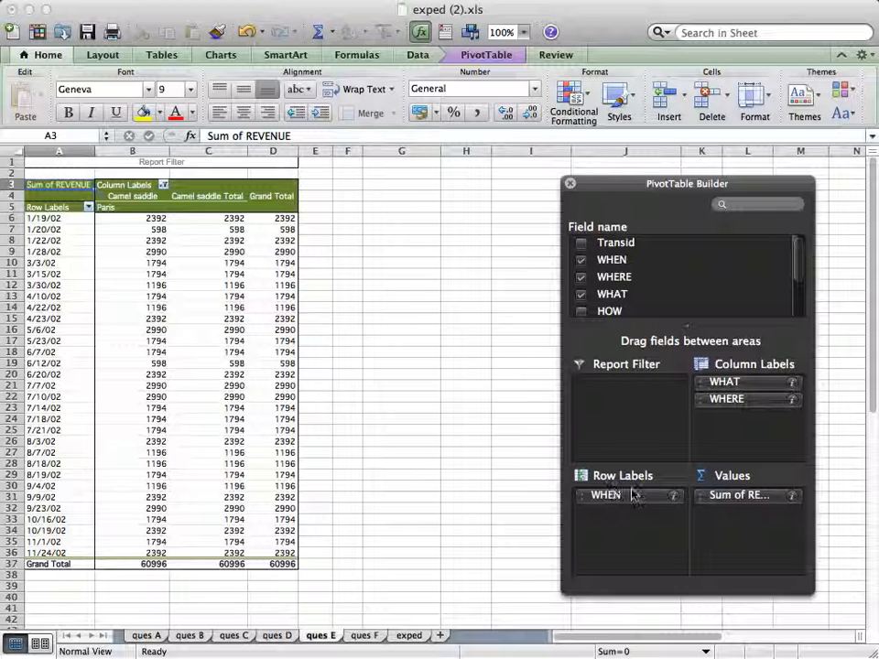
Step: Group the first-quarter row dates from 1/19/02 through 3/30/02
{"action": "left_click_drag", "start_coordinate": [41, 218], "coordinate": [55, 280]}
{"action": "right_click", "coordinate": [64, 285]}
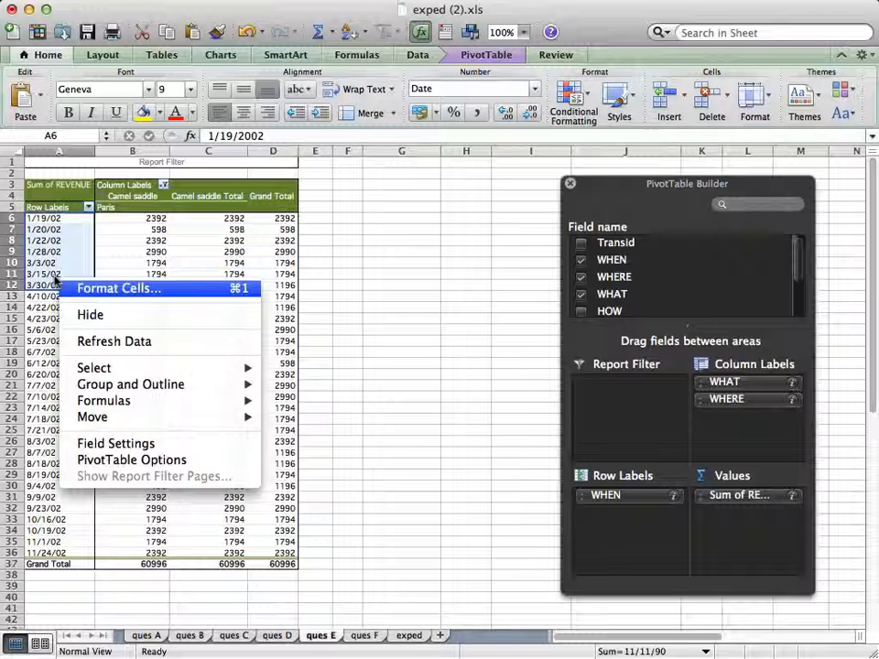
{"action": "mouse_move", "coordinate": [124, 384]}
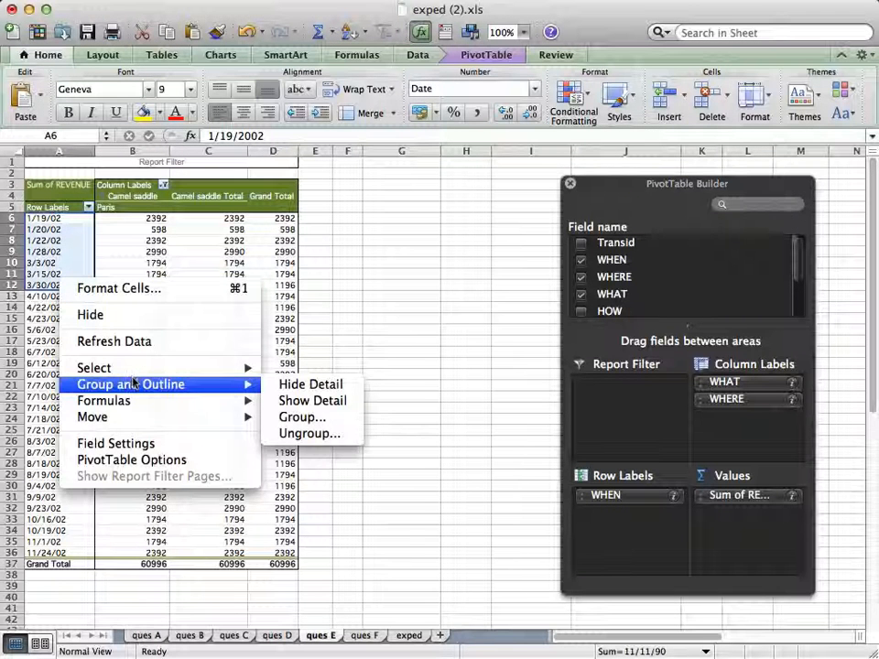
{"action": "left_click", "coordinate": [300, 418]}
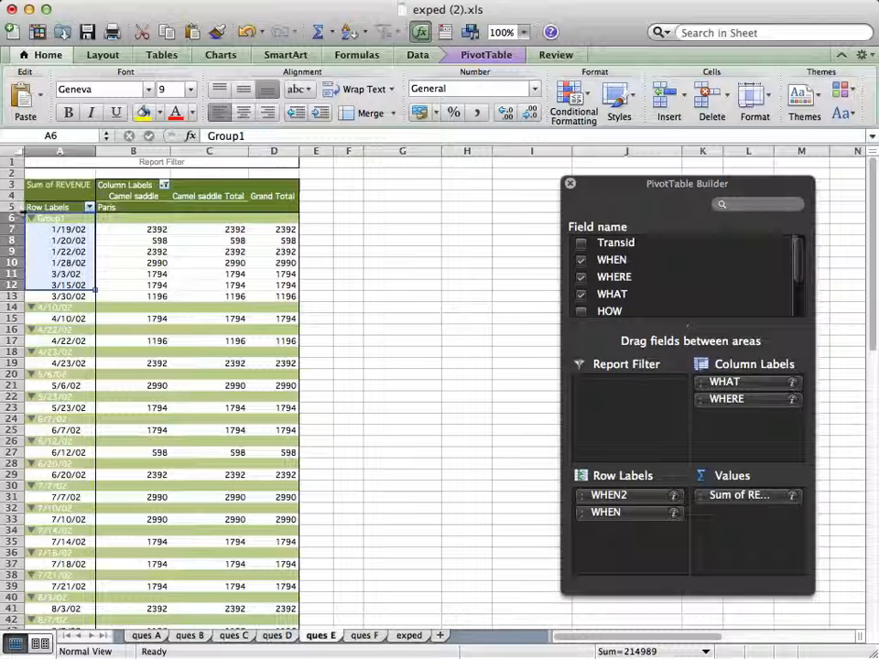
Step: Try grouping the row dates from 4/10/02 through 7/21/02, check the range against the remaining dates, and undo the grouping
{"action": "left_click_drag", "start_coordinate": [27, 306], "coordinate": [64, 575]}
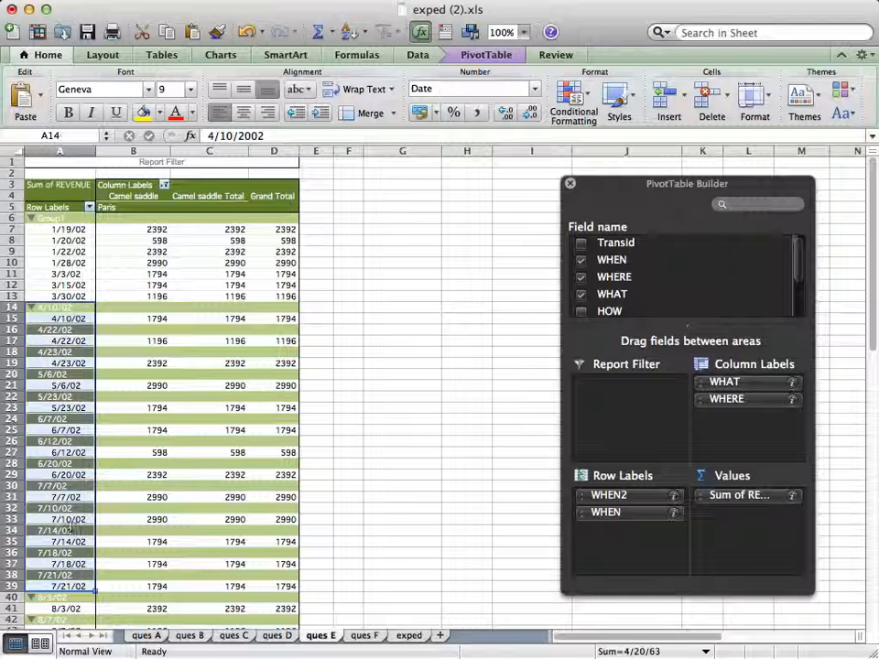
{"action": "right_click", "coordinate": [63, 385]}
{"action": "mouse_move", "coordinate": [137, 492]}
{"action": "left_click", "coordinate": [311, 524]}
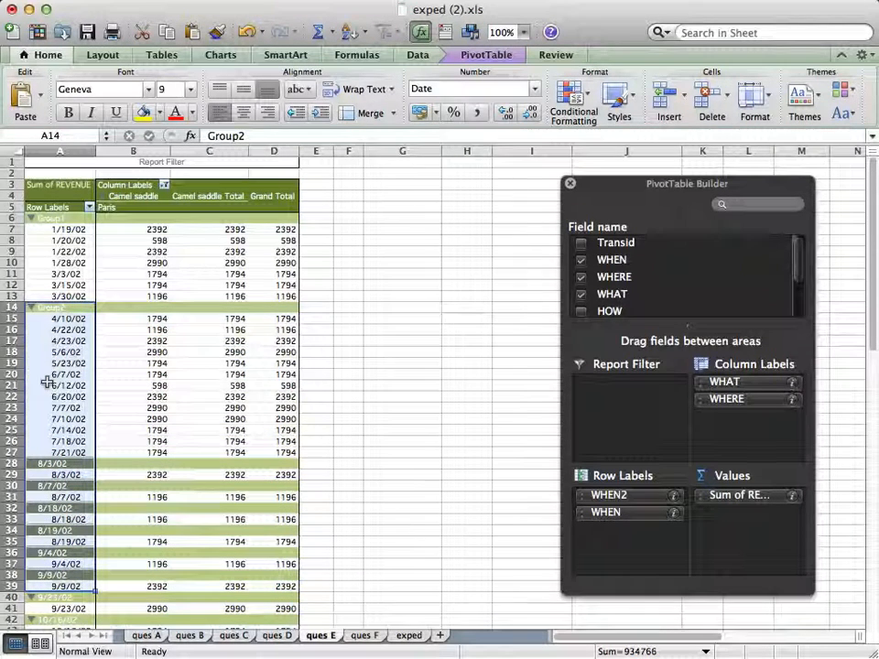
{"action": "scroll", "coordinate": [69, 481], "scroll_direction": "down", "scroll_amount": 5}
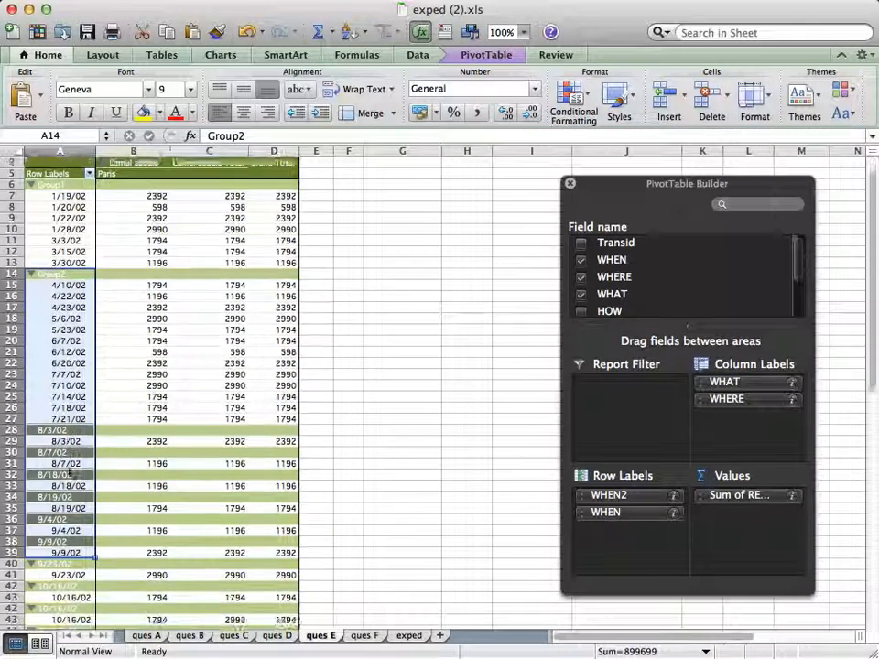
{"action": "left_click_drag", "start_coordinate": [46, 352], "coordinate": [66, 436]}
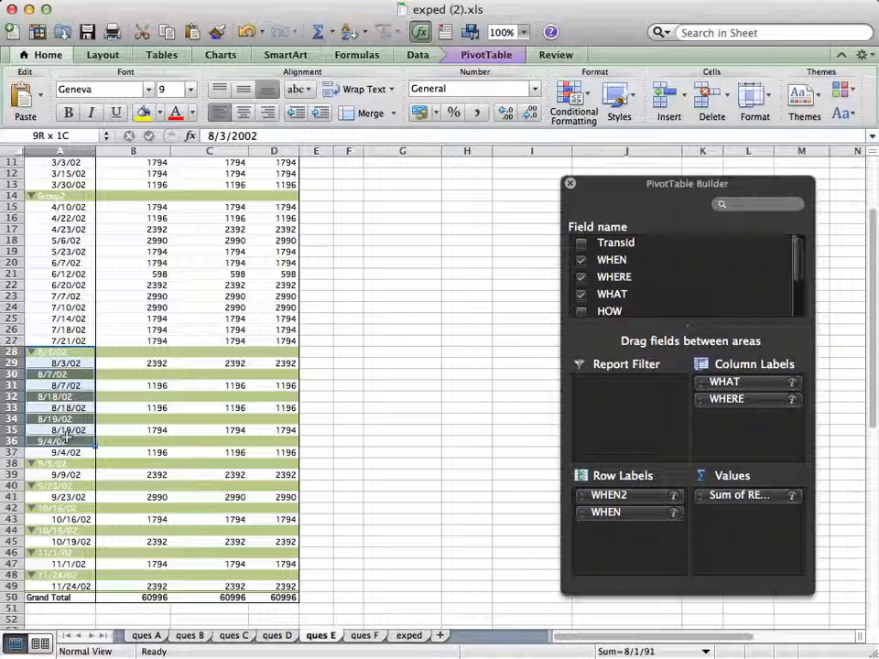
{"action": "left_click_drag", "start_coordinate": [66, 436], "coordinate": [66, 436]}
{"action": "scroll", "coordinate": [66, 438], "scroll_direction": "down", "scroll_amount": 4}
{"action": "scroll", "coordinate": [66, 437], "scroll_direction": "up", "scroll_amount": 6}
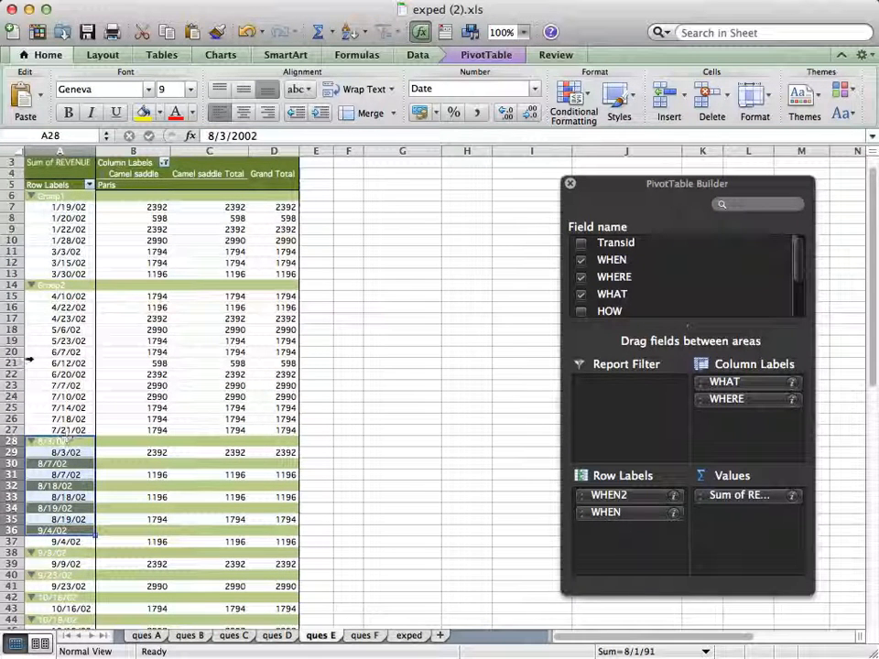
{"action": "left_click_drag", "start_coordinate": [59, 295], "coordinate": [70, 366]}
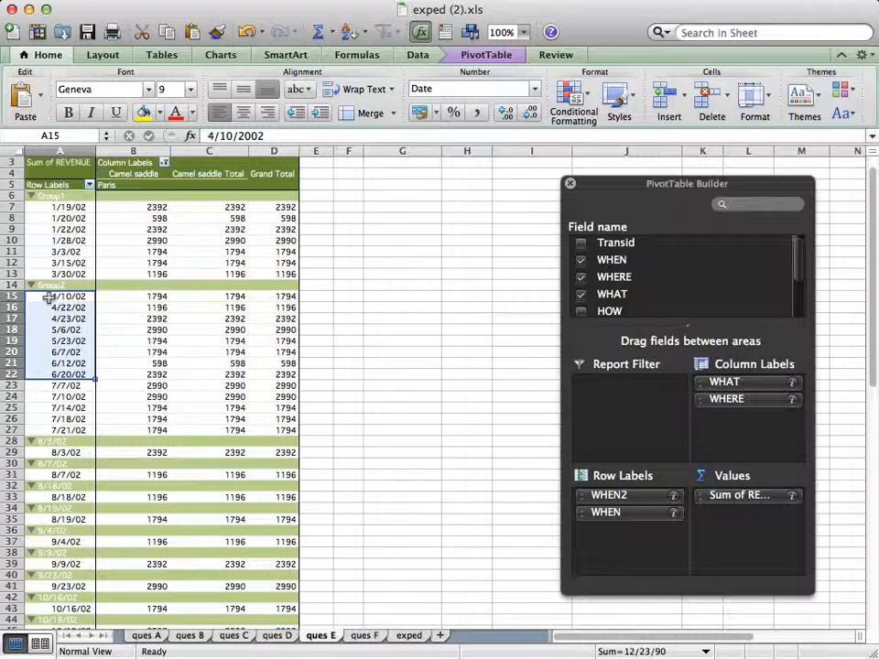
{"action": "key", "text": "super+shift+j"}
Step: Group the second-quarter row dates from 4/10/02 through 6/20/02
{"action": "left_click_drag", "start_coordinate": [44, 285], "coordinate": [51, 441]}
{"action": "right_click", "coordinate": [66, 446]}
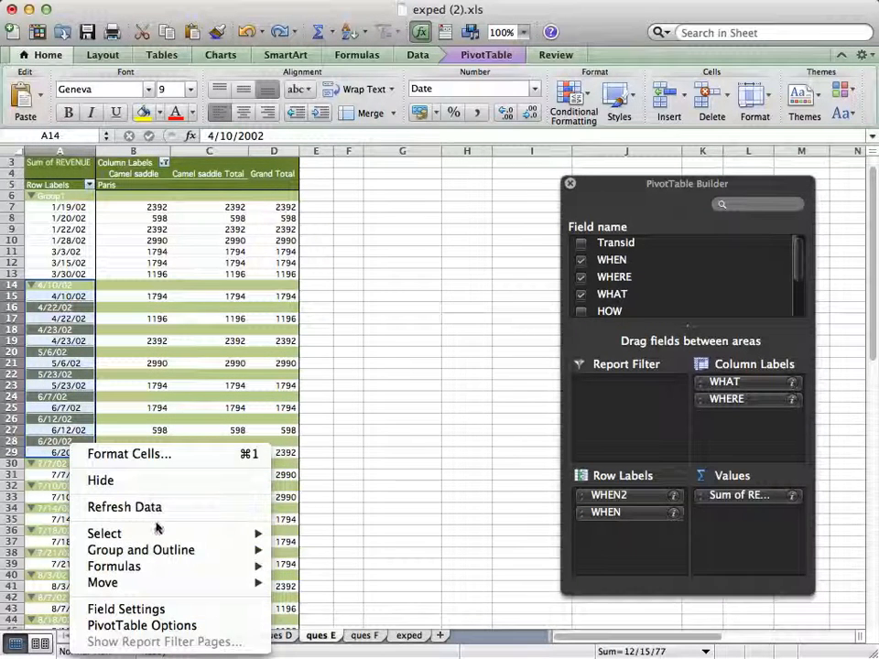
{"action": "mouse_move", "coordinate": [156, 565]}
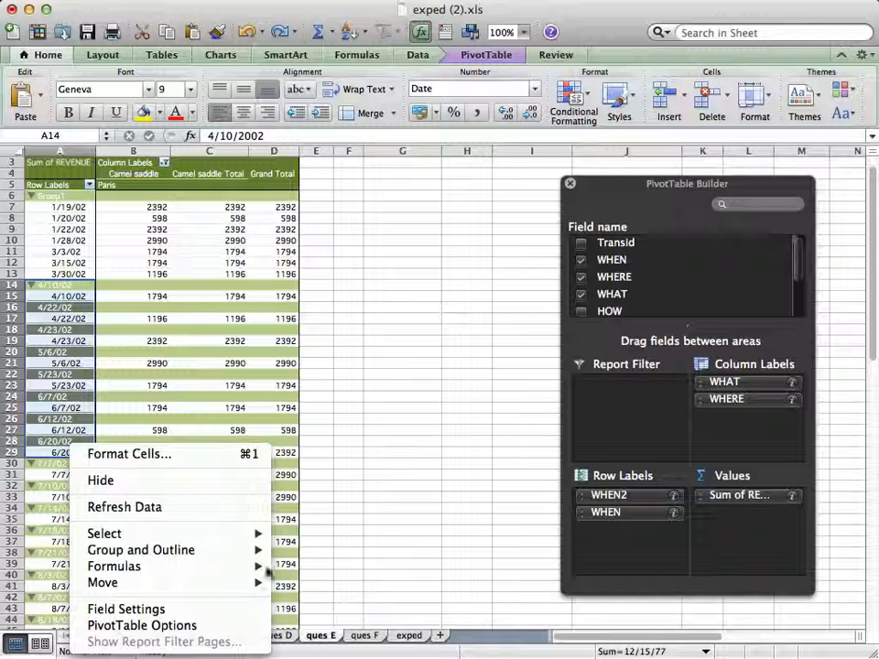
{"action": "mouse_move", "coordinate": [238, 549]}
{"action": "left_click", "coordinate": [316, 583]}
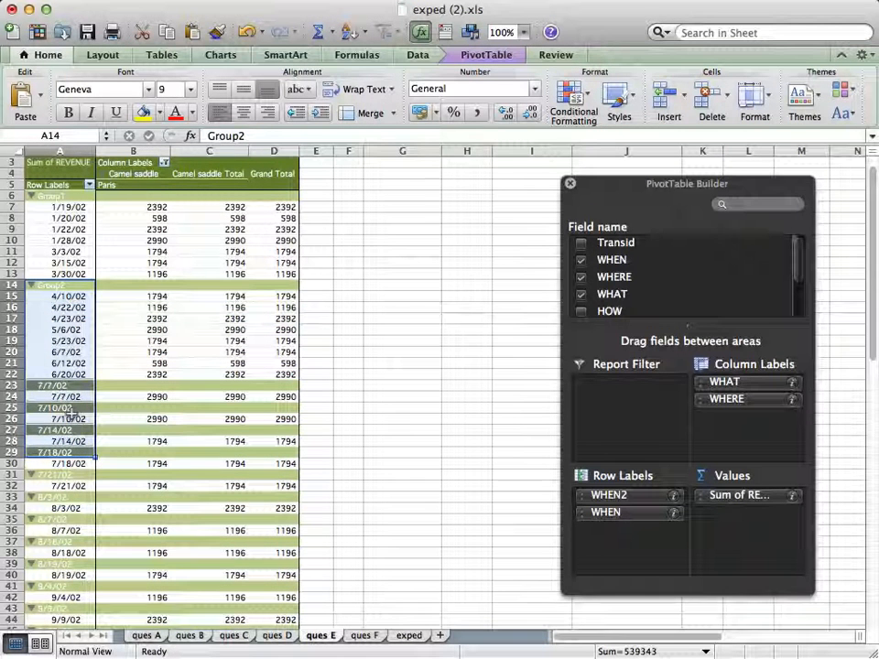
Step: Group the third-quarter row dates from 7/7/02 through 9/23/02
{"action": "left_click", "coordinate": [51, 380]}
{"action": "left_click_drag", "start_coordinate": [55, 377], "coordinate": [58, 617]}
{"action": "scroll", "coordinate": [59, 564], "scroll_direction": "down", "scroll_amount": 5}
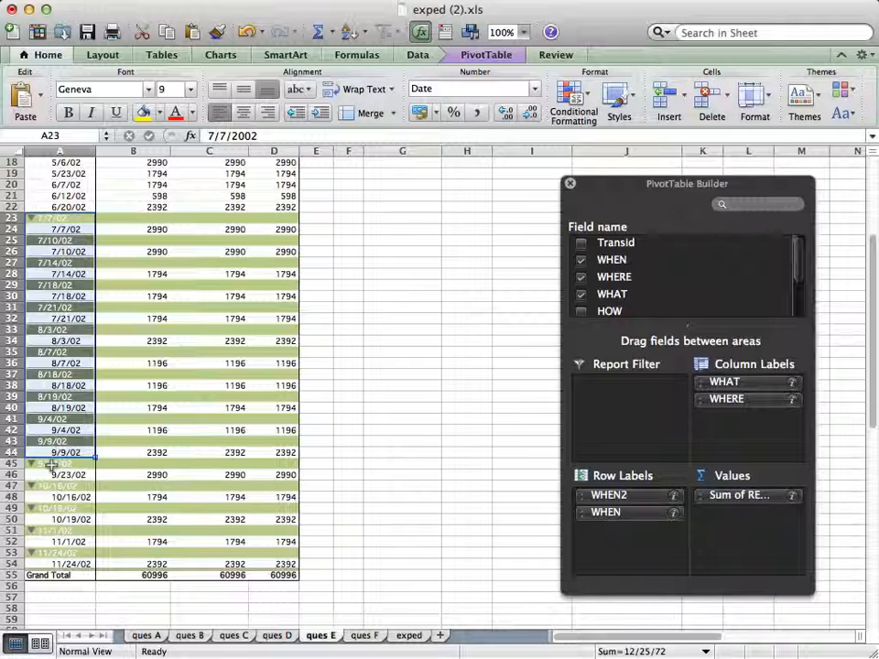
{"action": "right_click", "coordinate": [60, 444]}
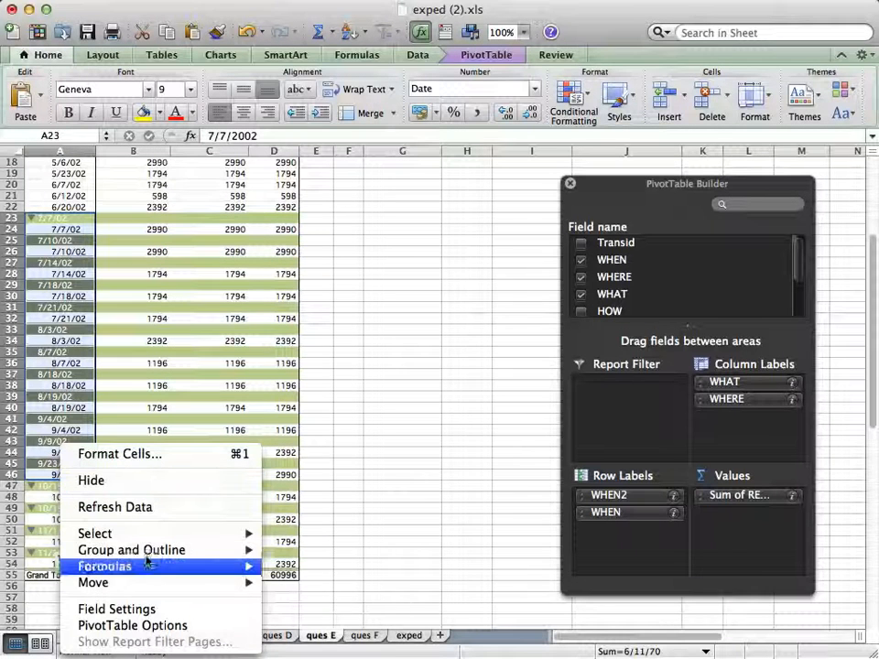
{"action": "mouse_move", "coordinate": [152, 551]}
{"action": "left_click", "coordinate": [291, 582]}
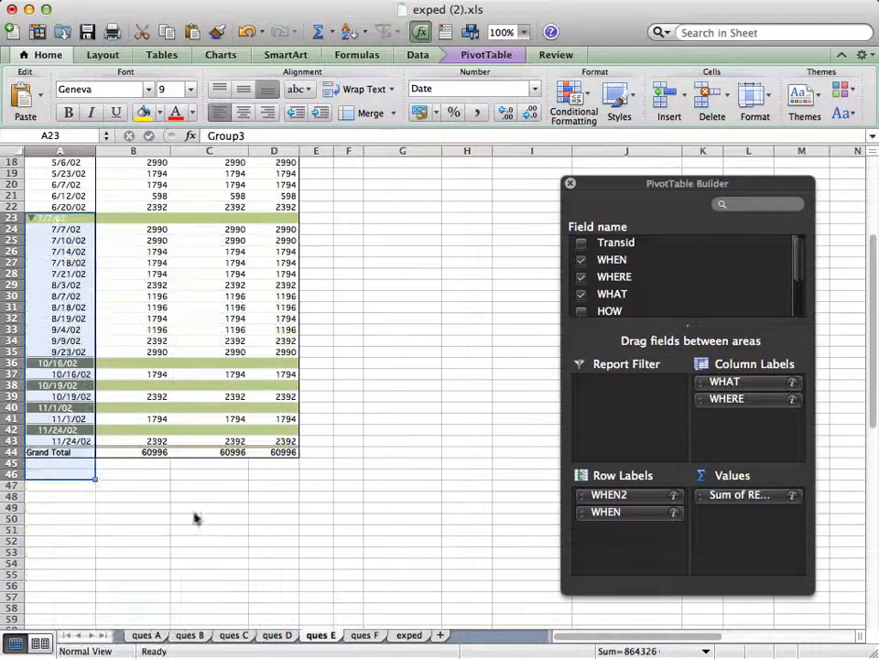
Step: Group the fourth-quarter row dates from 10/16/02 through 11/24/02
{"action": "left_click_drag", "start_coordinate": [46, 363], "coordinate": [68, 432]}
{"action": "right_click", "coordinate": [75, 437]}
{"action": "mouse_move", "coordinate": [287, 543]}
{"action": "left_click", "coordinate": [314, 575]}
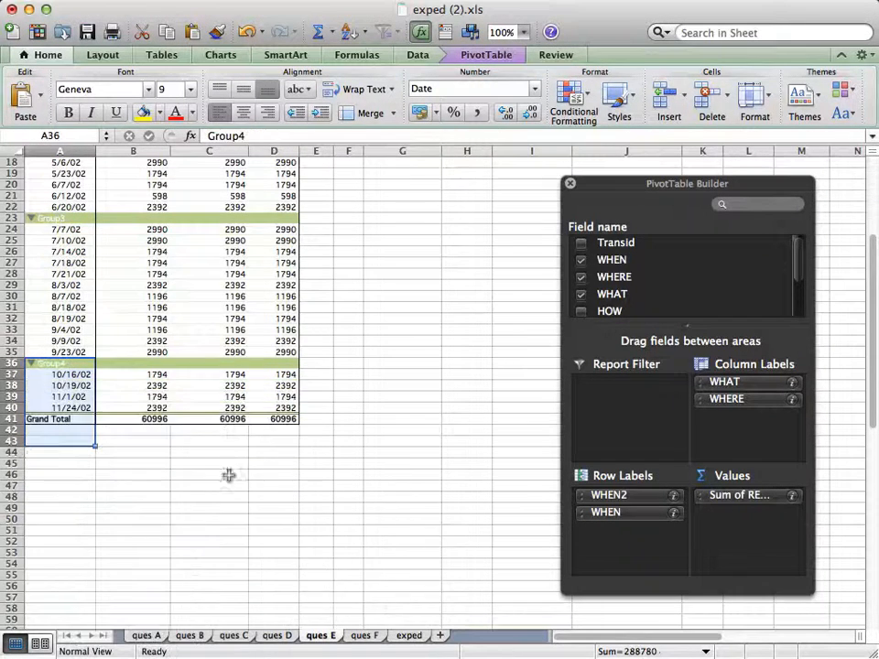
Step: Collapse all four quarterly date groups so that only their revenue subtotals are listed
{"action": "scroll", "coordinate": [303, 330], "scroll_direction": "up", "scroll_amount": 6}
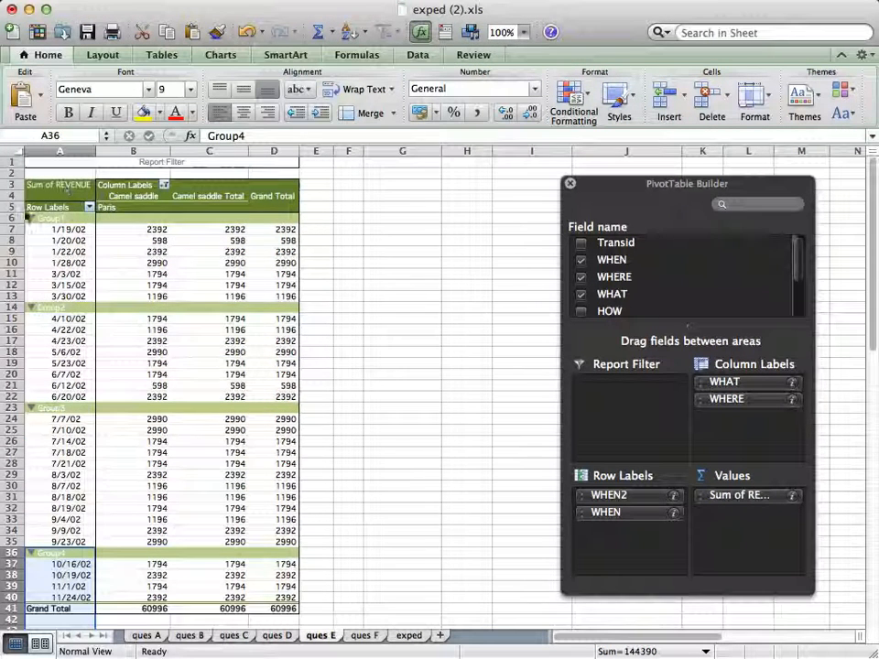
{"action": "left_click", "coordinate": [30, 217]}
{"action": "left_click", "coordinate": [28, 227]}
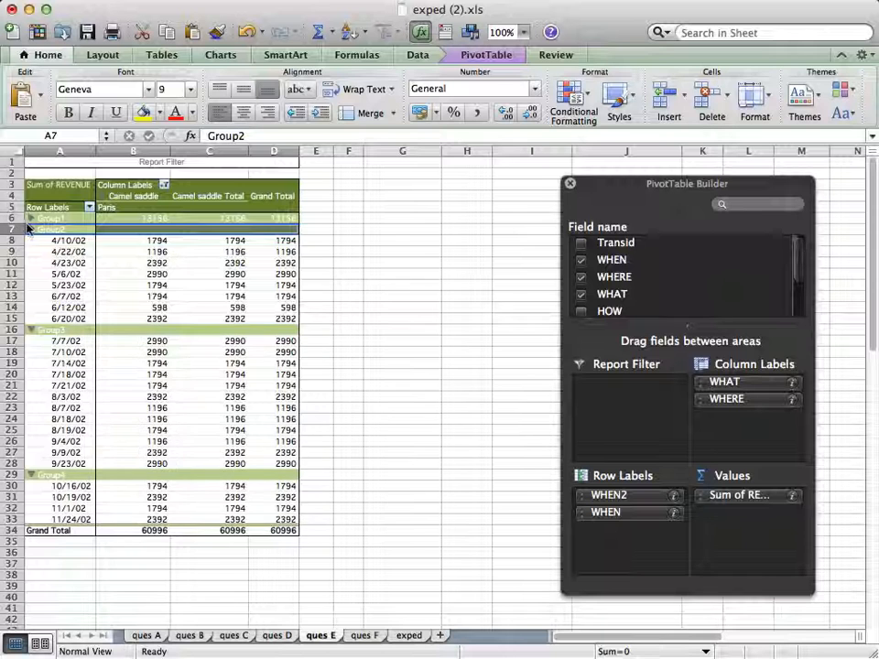
{"action": "left_click", "coordinate": [29, 229]}
{"action": "left_click", "coordinate": [30, 239]}
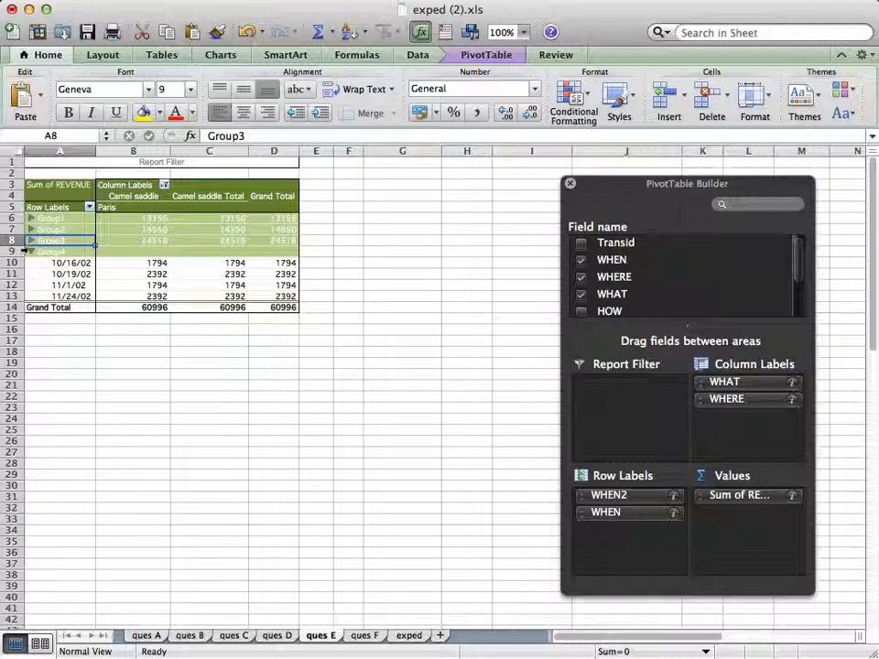
{"action": "left_click", "coordinate": [30, 251]}
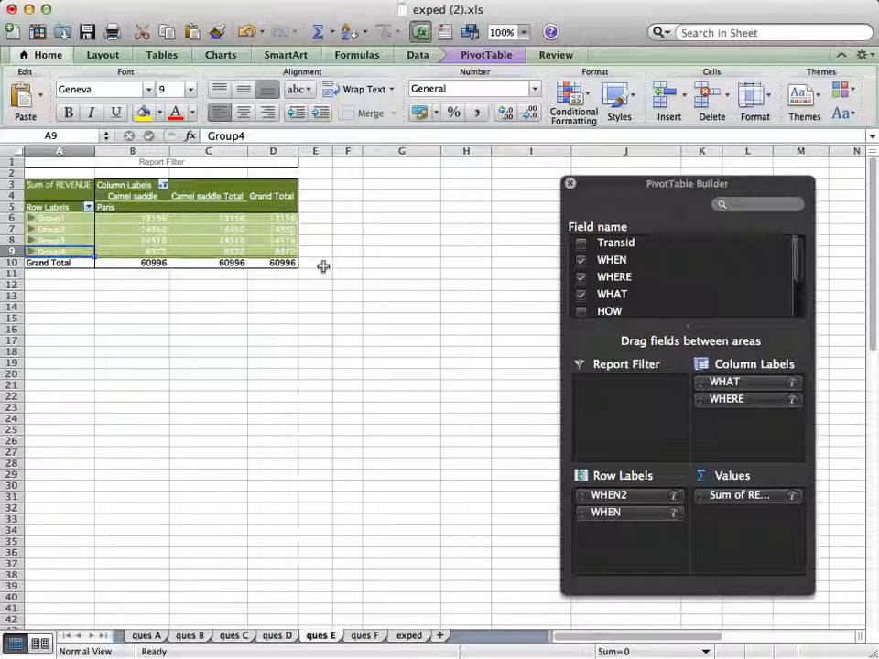
{"action": "left_click_drag", "start_coordinate": [279, 218], "coordinate": [281, 250]}
{"action": "left_click", "coordinate": [320, 215]}
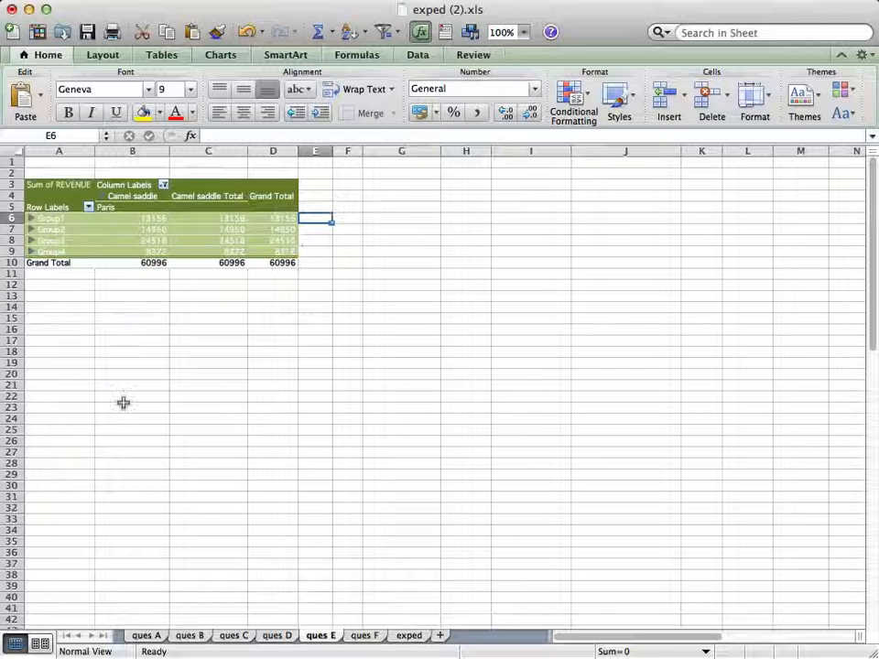
Step: On the ques F sheet, add WHAT as the column labels and filter it to Elephant polo stick only
{"action": "left_click", "coordinate": [365, 634]}
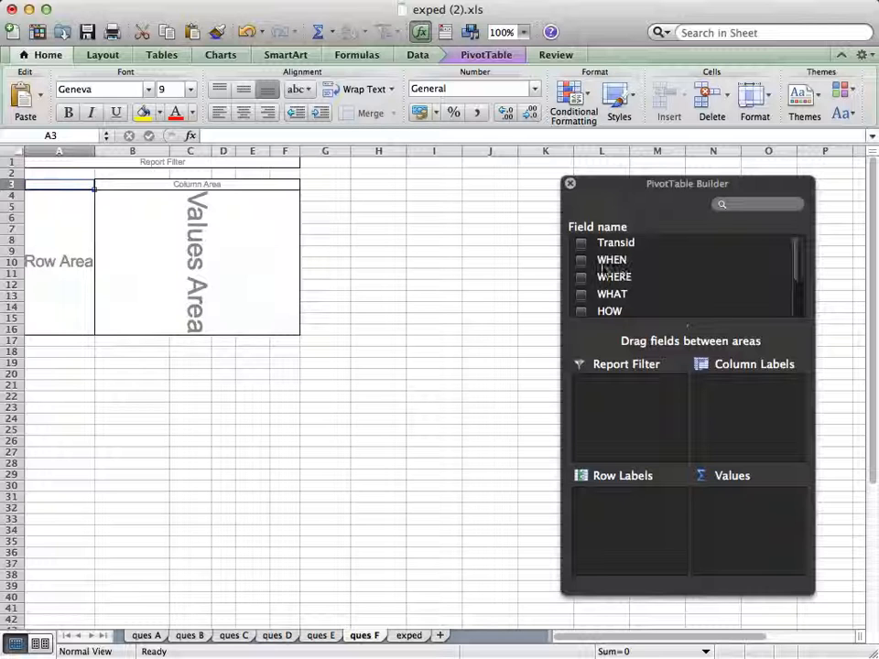
{"action": "left_click_drag", "start_coordinate": [603, 294], "coordinate": [723, 394]}
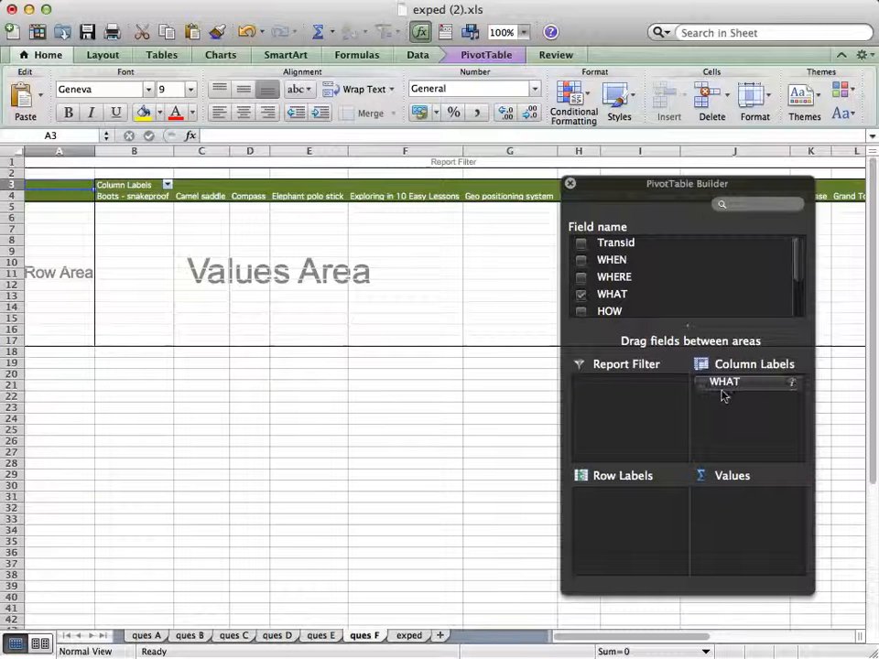
{"action": "left_click", "coordinate": [167, 184]}
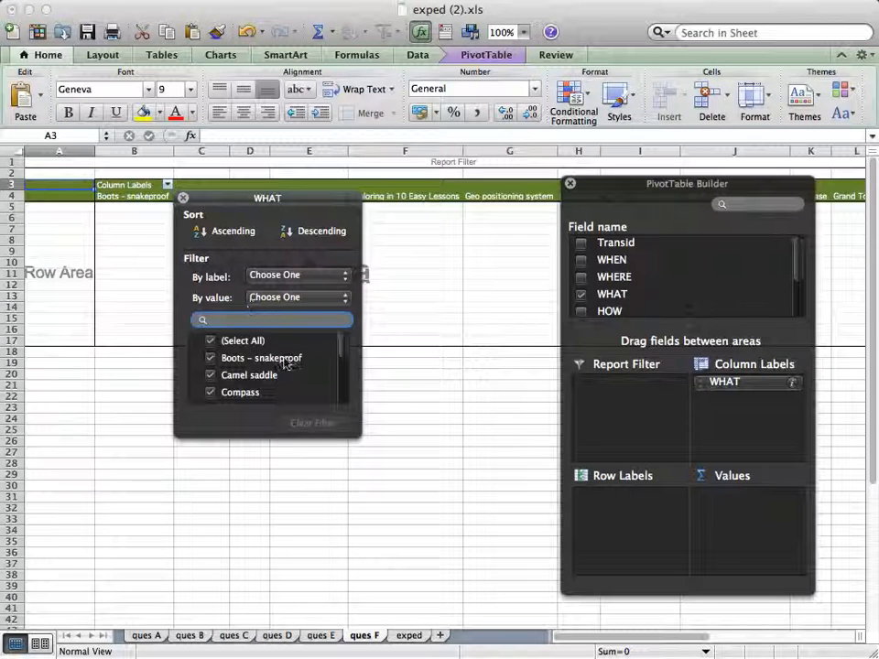
{"action": "left_click", "coordinate": [210, 340]}
{"action": "scroll", "coordinate": [330, 340], "scroll_direction": "down", "scroll_amount": 3}
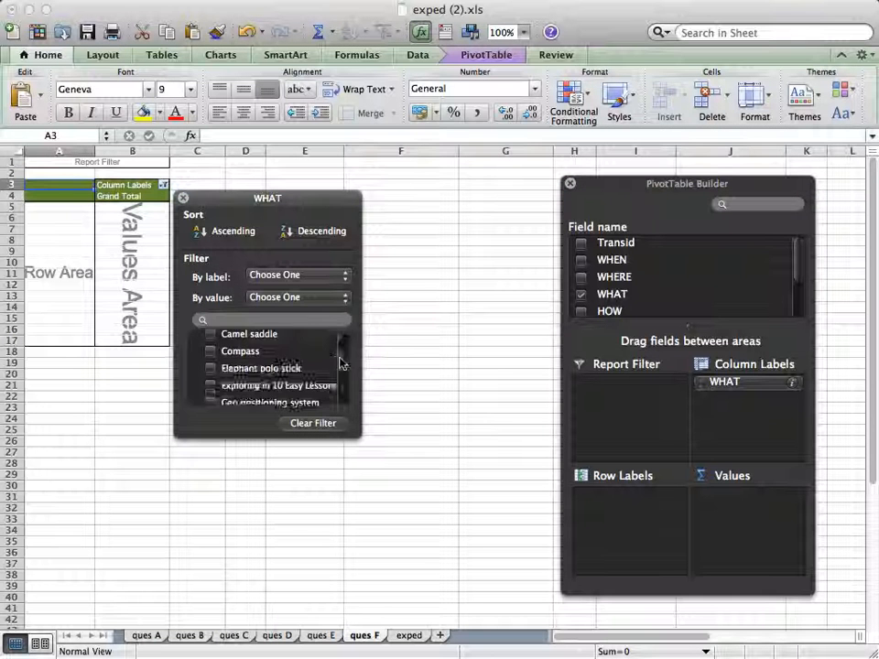
{"action": "left_click", "coordinate": [209, 345]}
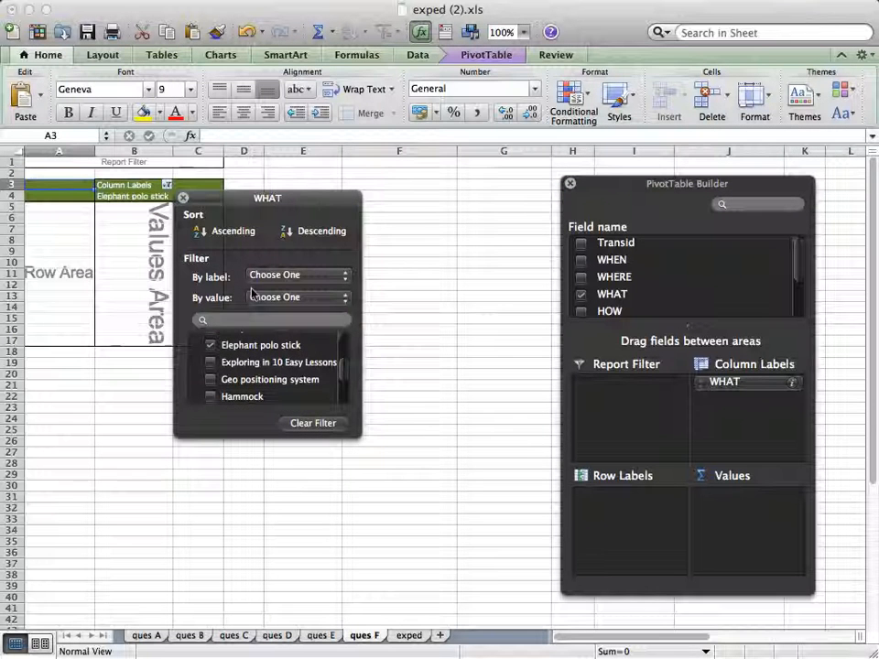
{"action": "left_click", "coordinate": [182, 198]}
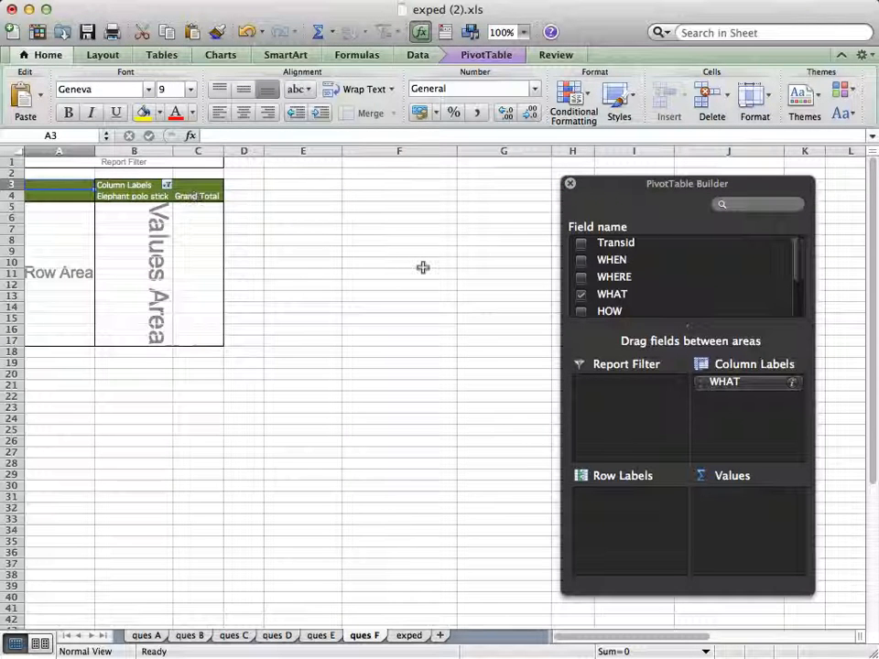
Step: Add WHERE below WHAT in the column labels and filter it to New York only
{"action": "left_click_drag", "start_coordinate": [613, 277], "coordinate": [734, 409]}
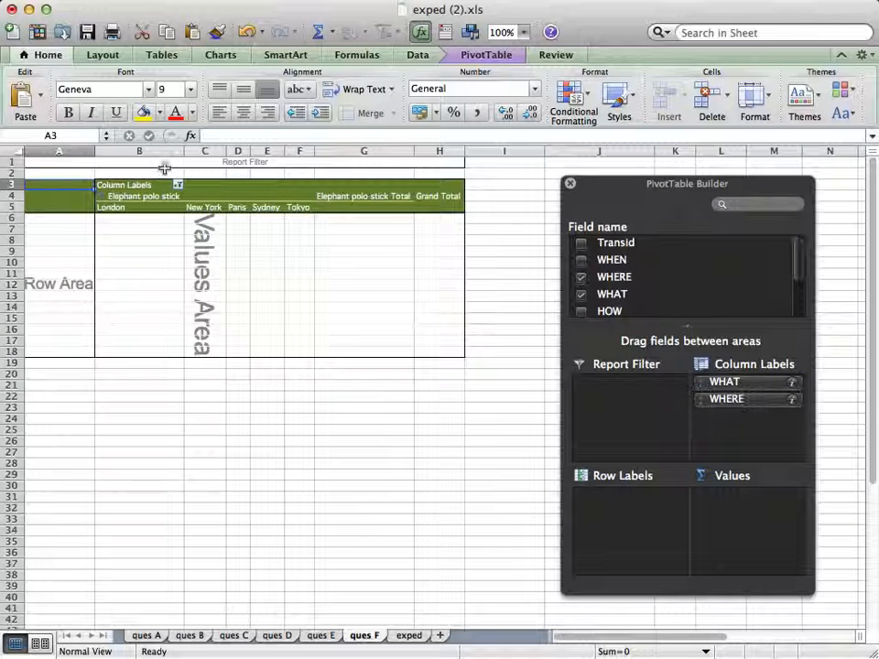
{"action": "left_click", "coordinate": [178, 184]}
{"action": "left_click", "coordinate": [263, 226]}
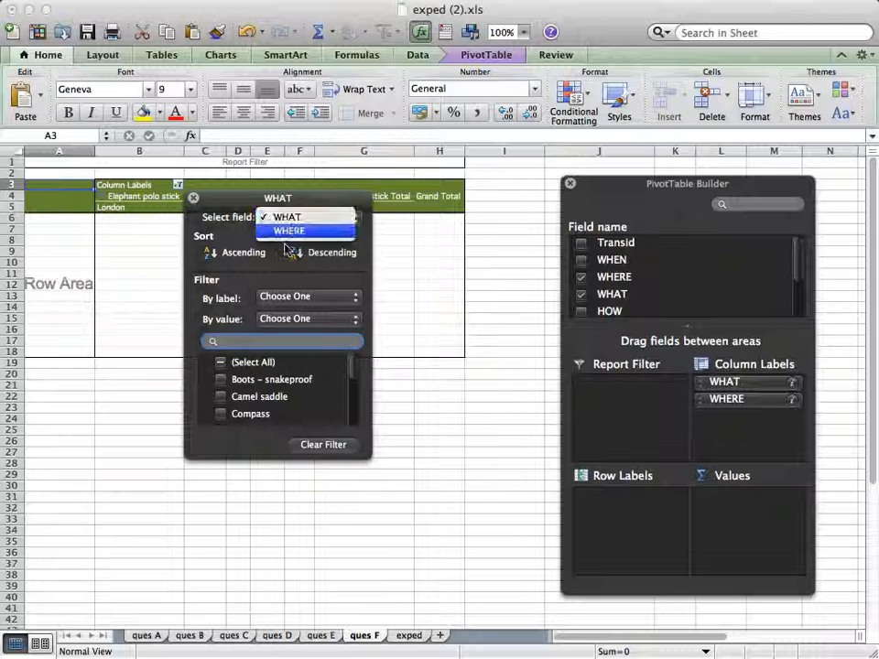
{"action": "left_click", "coordinate": [286, 230]}
{"action": "left_click", "coordinate": [220, 361]}
{"action": "left_click", "coordinate": [219, 396]}
{"action": "left_click", "coordinate": [193, 198]}
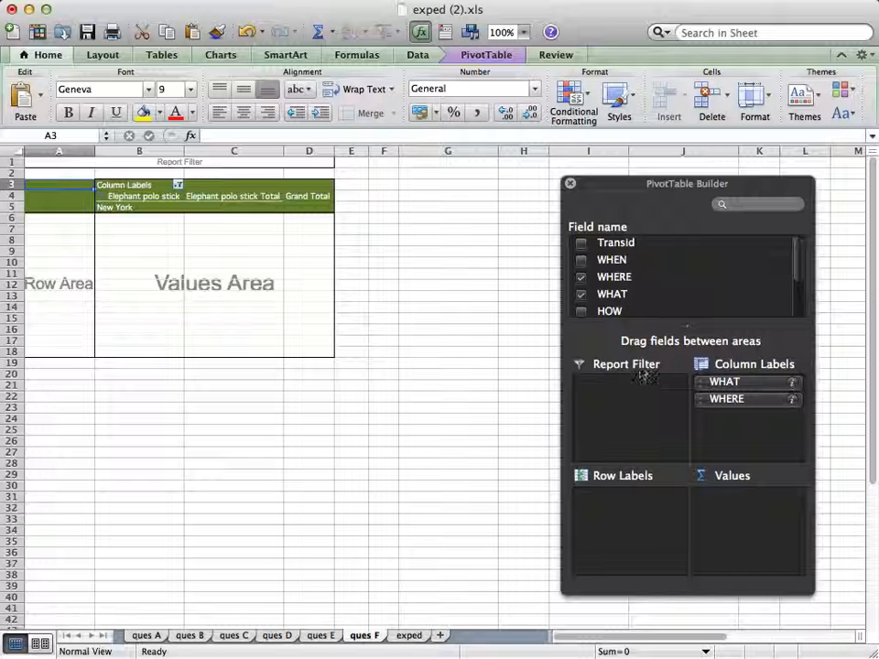
Step: Summarize QUANTITY as the pivot table's values and list the WHEN dates as row labels
{"action": "scroll", "coordinate": [795, 303], "scroll_direction": "down", "scroll_amount": 3}
{"action": "left_click_drag", "start_coordinate": [641, 273], "coordinate": [756, 510]}
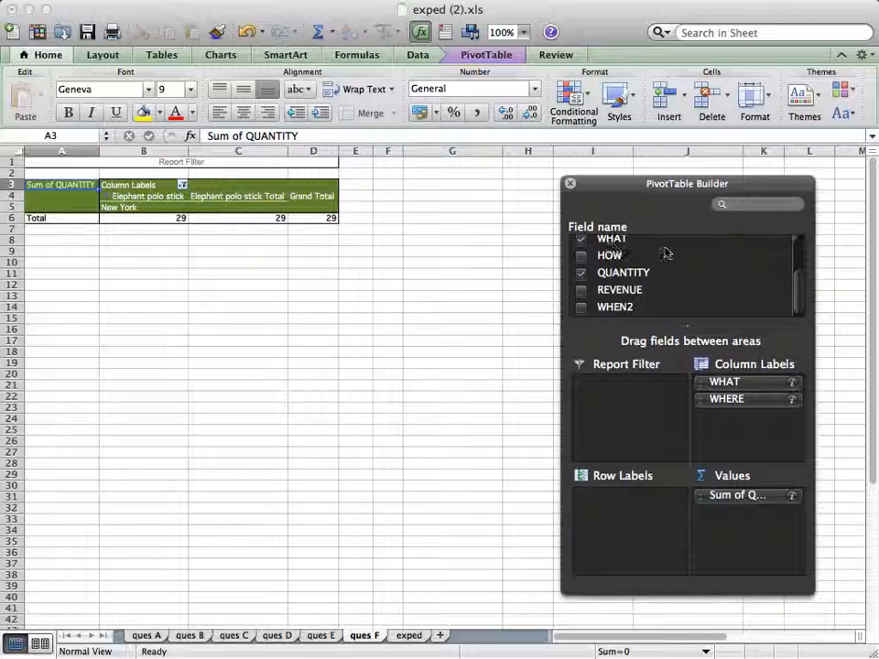
{"action": "scroll", "coordinate": [779, 267], "scroll_direction": "up", "scroll_amount": 3}
{"action": "left_click_drag", "start_coordinate": [623, 257], "coordinate": [624, 512]}
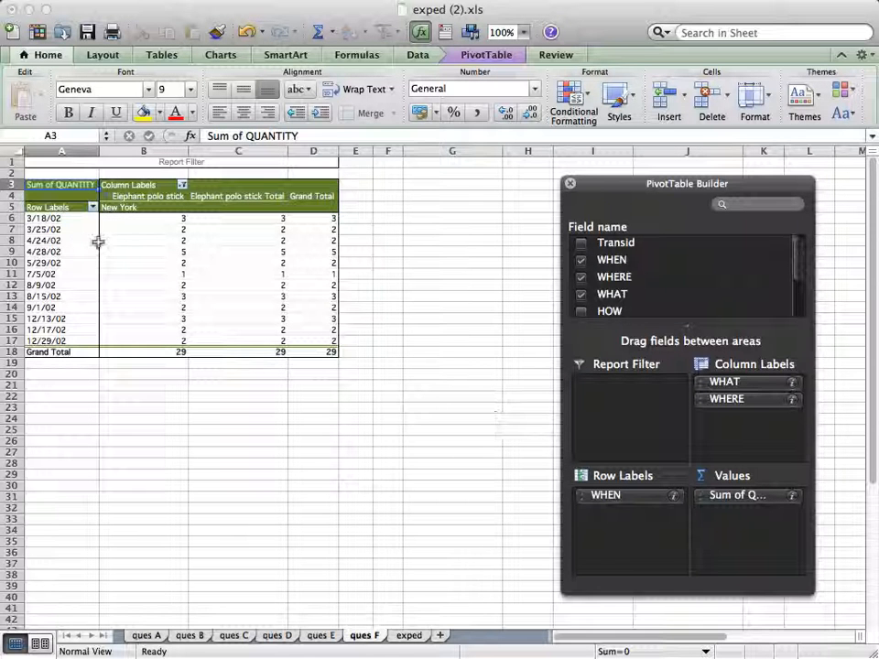
Step: Group the first-quarter row dates 3/18/02 and 3/25/02
{"action": "left_click_drag", "start_coordinate": [45, 218], "coordinate": [53, 229]}
{"action": "right_click", "coordinate": [57, 229]}
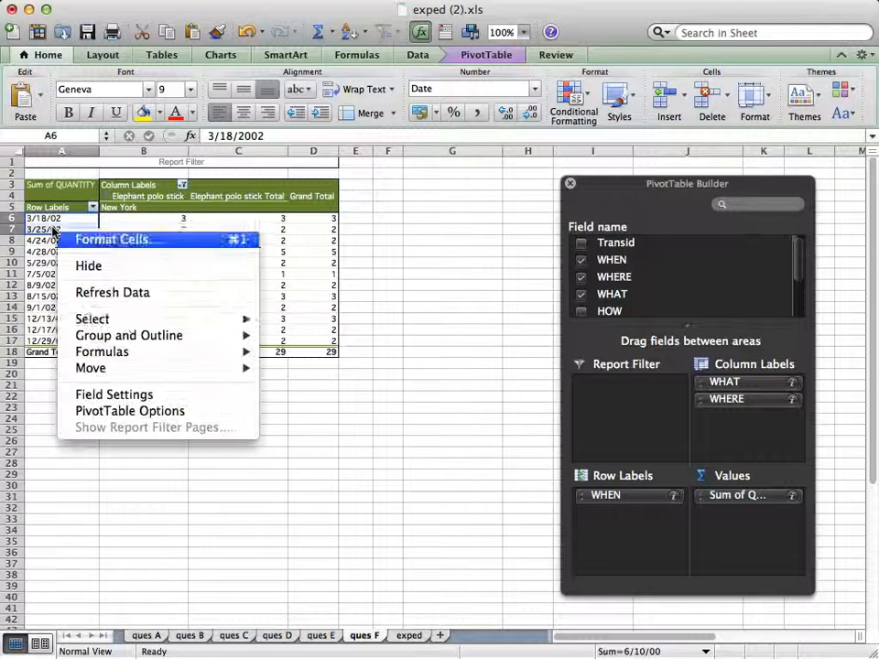
{"action": "mouse_move", "coordinate": [177, 335]}
{"action": "left_click", "coordinate": [302, 367]}
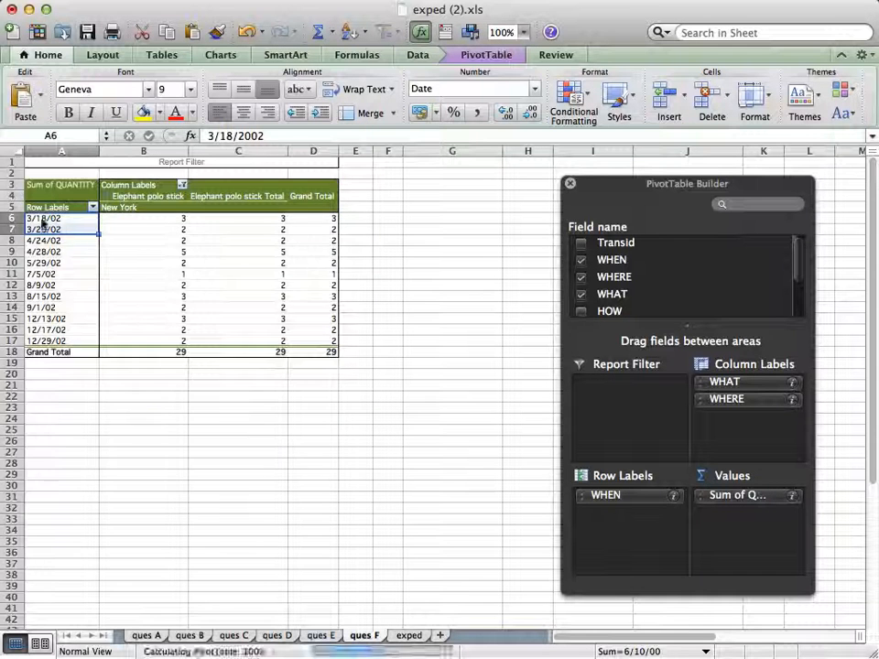
Step: Group the April row dates 4/24/02 and 4/28/02
{"action": "left_click_drag", "start_coordinate": [59, 249], "coordinate": [66, 277]}
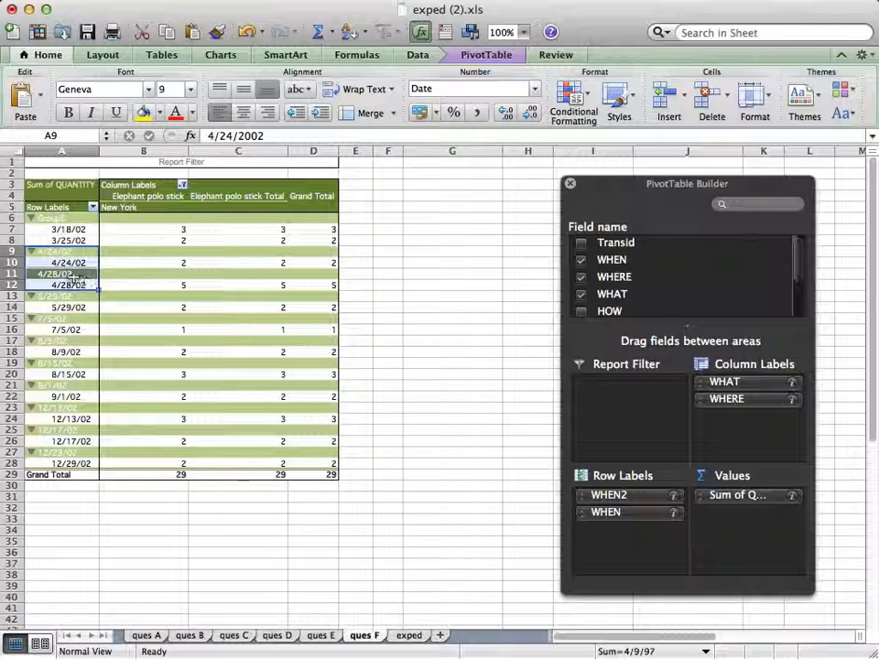
{"action": "right_click", "coordinate": [71, 276]}
{"action": "mouse_move", "coordinate": [183, 390]}
{"action": "left_click", "coordinate": [312, 421]}
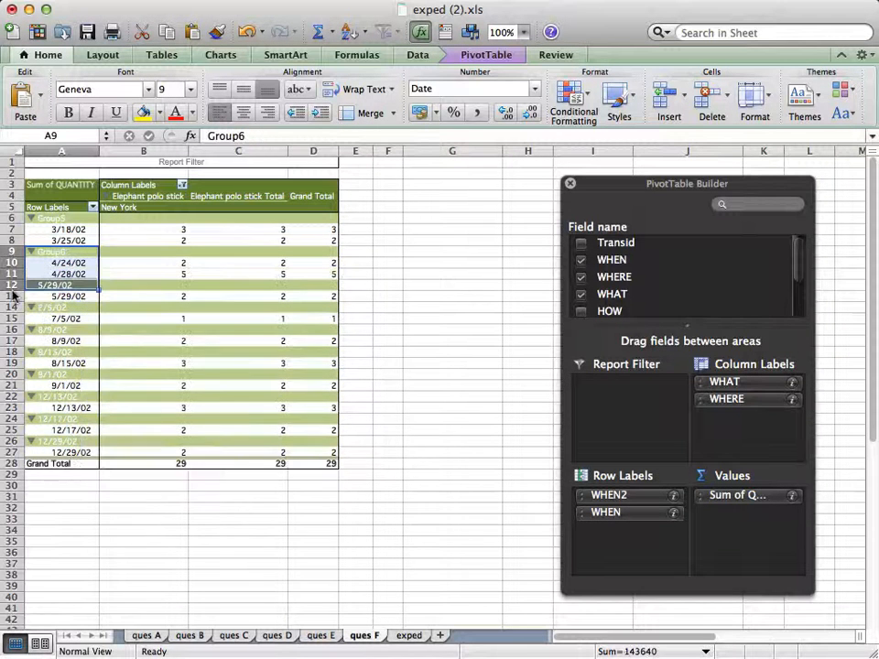
Step: Try to group the single May row date 5/29/02 with its own detail row
{"action": "left_click", "coordinate": [52, 282]}
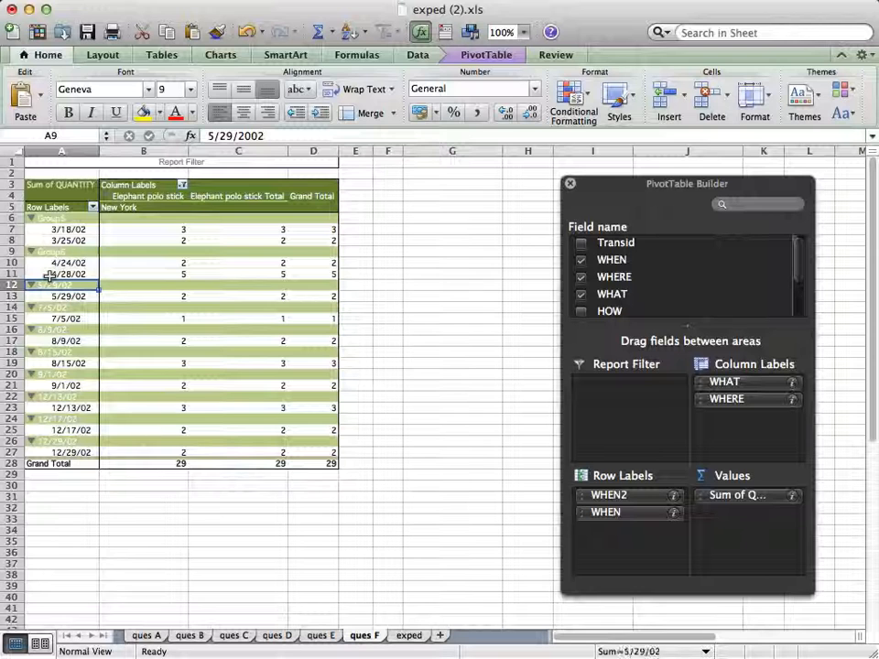
{"action": "left_click_drag", "start_coordinate": [50, 280], "coordinate": [52, 294]}
{"action": "right_click", "coordinate": [62, 291]}
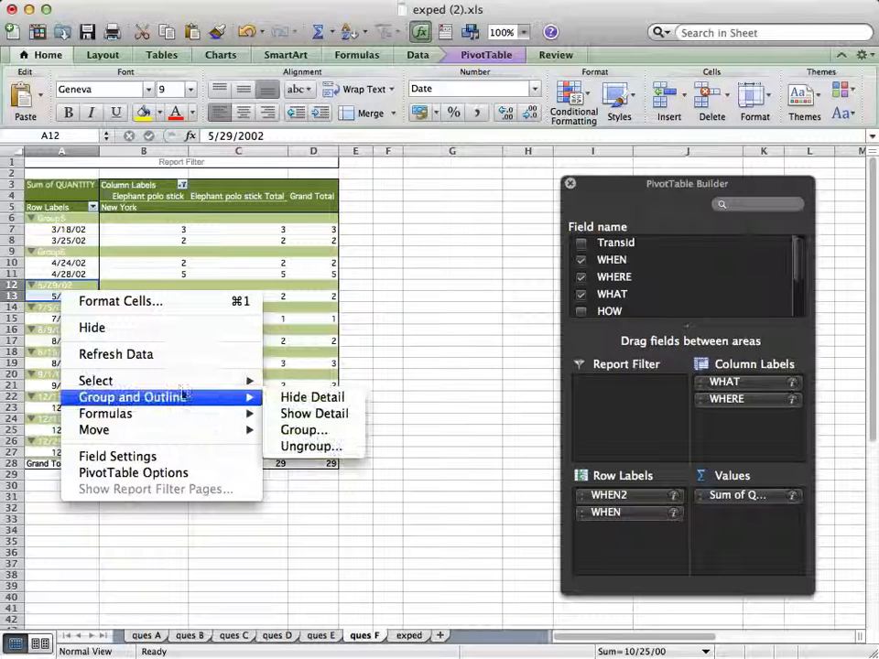
{"action": "left_click", "coordinate": [294, 427]}
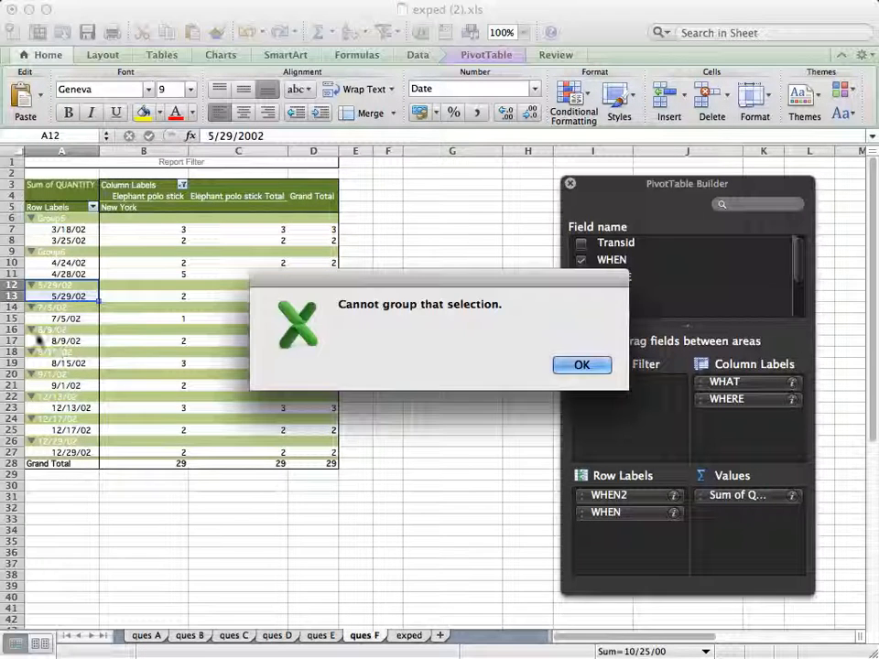
{"action": "left_click", "coordinate": [577, 365]}
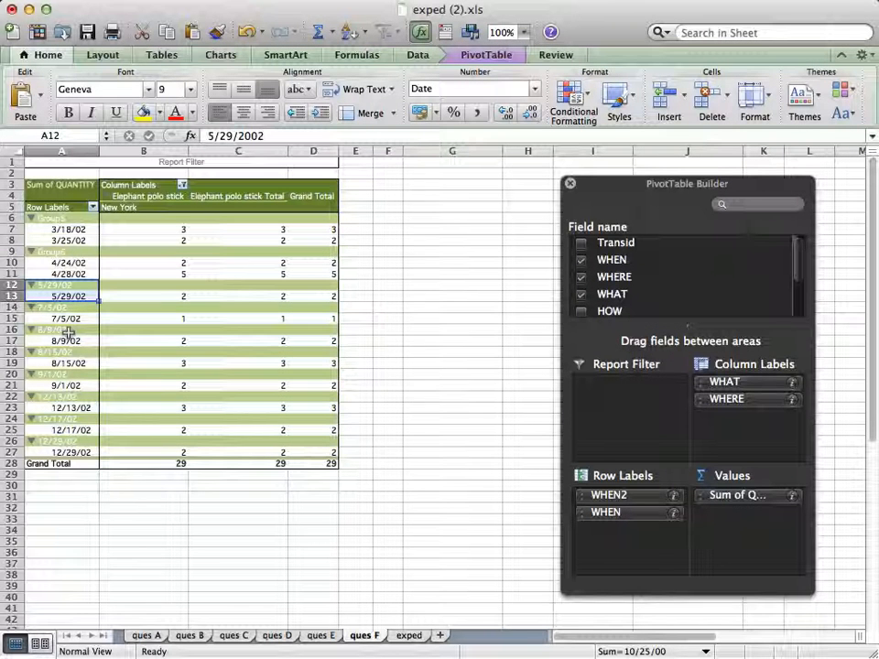
Step: Group the August row dates 8/9/02 and 8/15/02
{"action": "left_click_drag", "start_coordinate": [50, 329], "coordinate": [60, 363]}
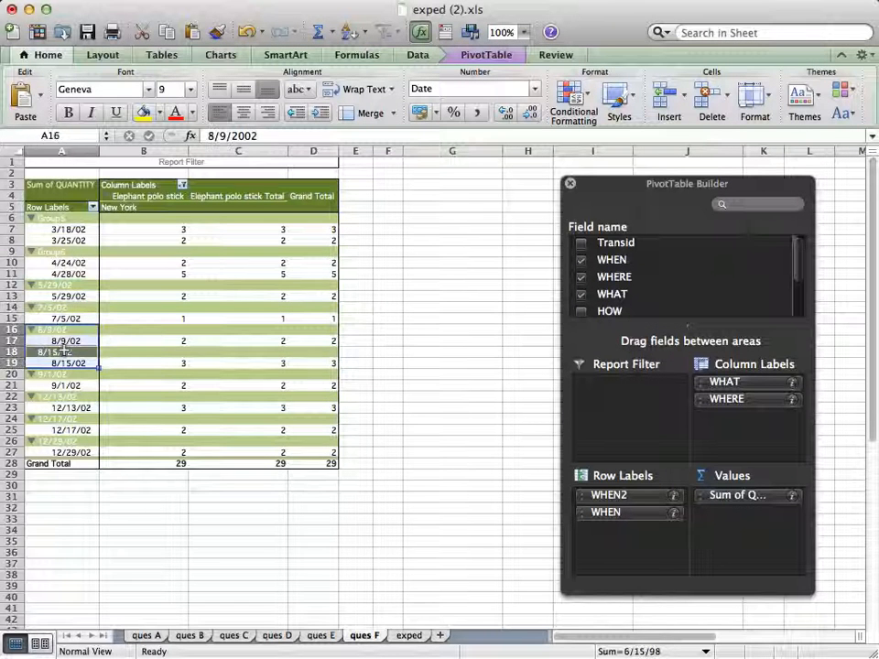
{"action": "right_click", "coordinate": [71, 360]}
{"action": "mouse_move", "coordinate": [218, 472]}
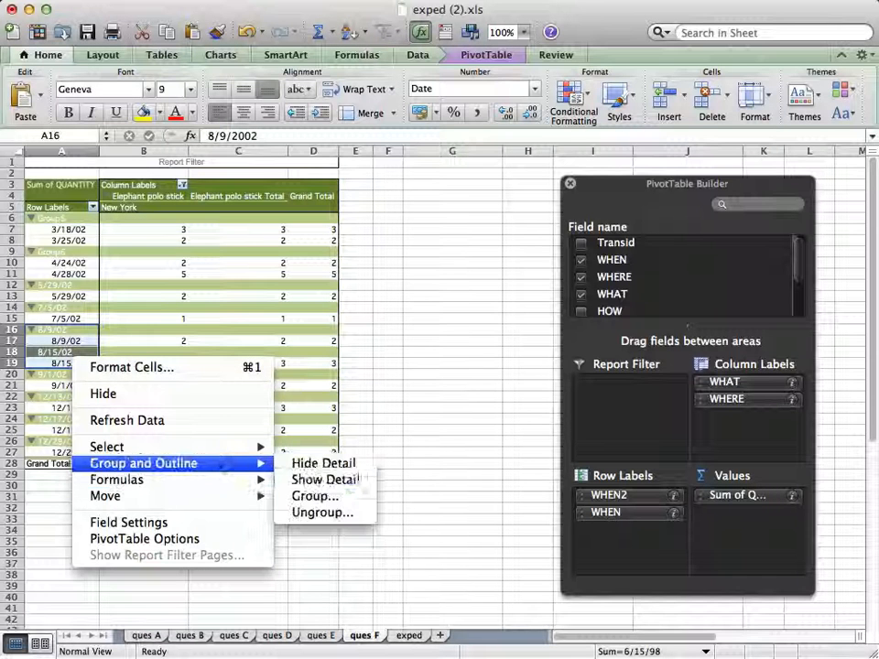
{"action": "left_click", "coordinate": [305, 495]}
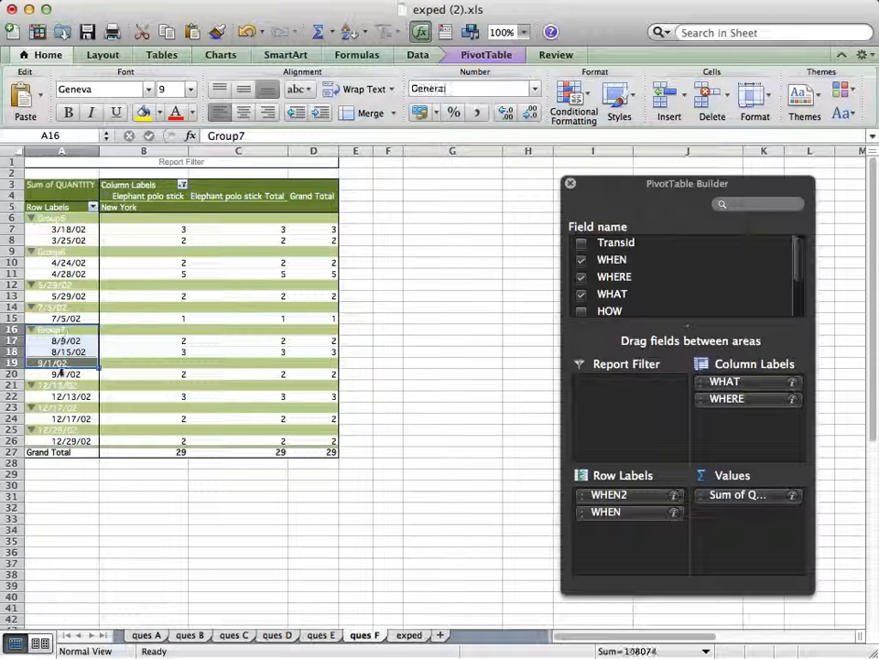
Step: Group the December row dates from 12/13/02 through 12/29/02
{"action": "left_click_drag", "start_coordinate": [58, 384], "coordinate": [69, 417]}
{"action": "right_click", "coordinate": [72, 394]}
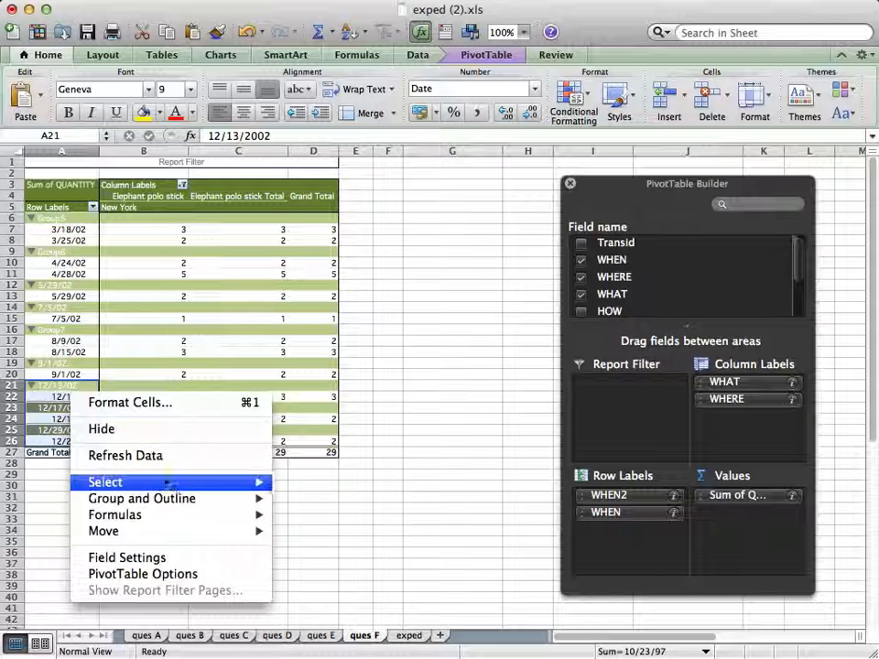
{"action": "mouse_move", "coordinate": [236, 498]}
{"action": "left_click", "coordinate": [307, 529]}
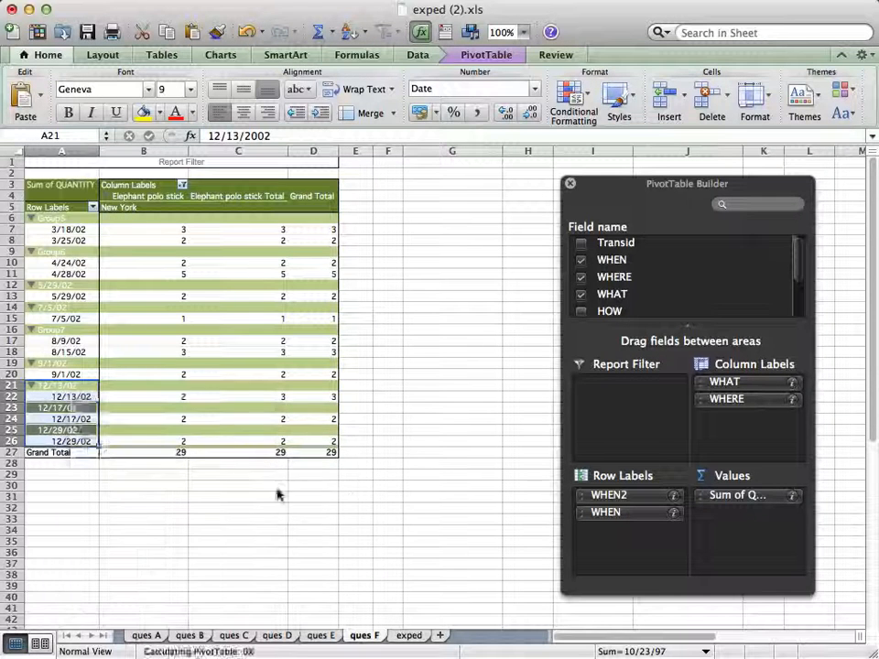
Step: Collapse the December group, the 7/5/02 and 5/29/02 entries and the April group to their quantity subtotals
{"action": "left_click", "coordinate": [29, 384]}
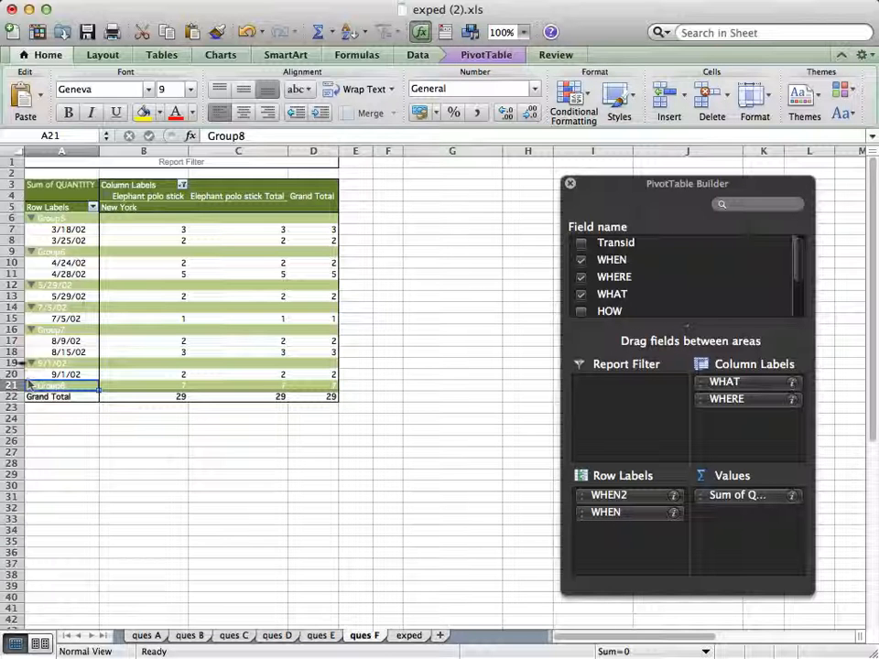
{"action": "left_click", "coordinate": [28, 307]}
{"action": "left_click", "coordinate": [36, 284]}
{"action": "left_click", "coordinate": [30, 285]}
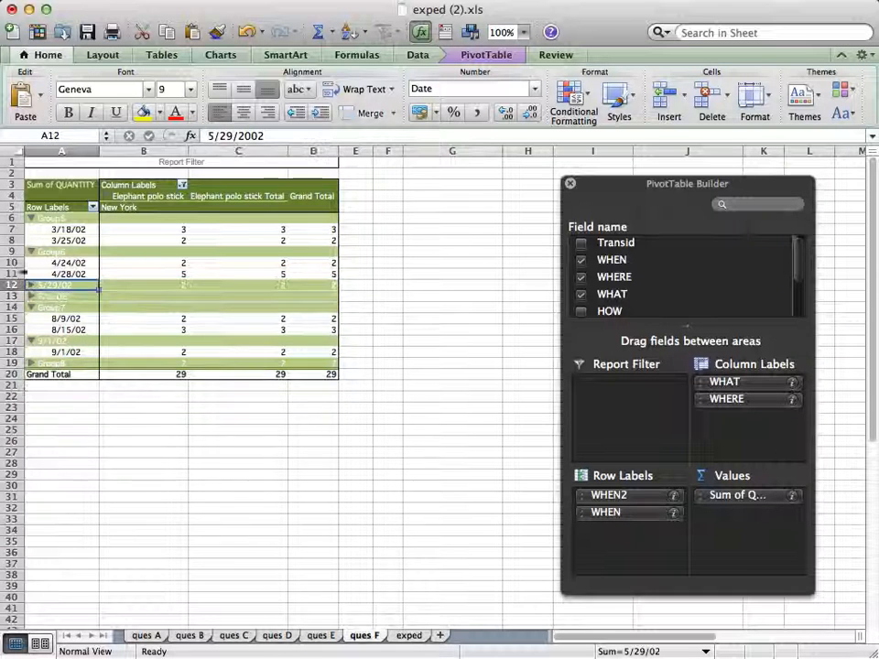
{"action": "left_click", "coordinate": [30, 251]}
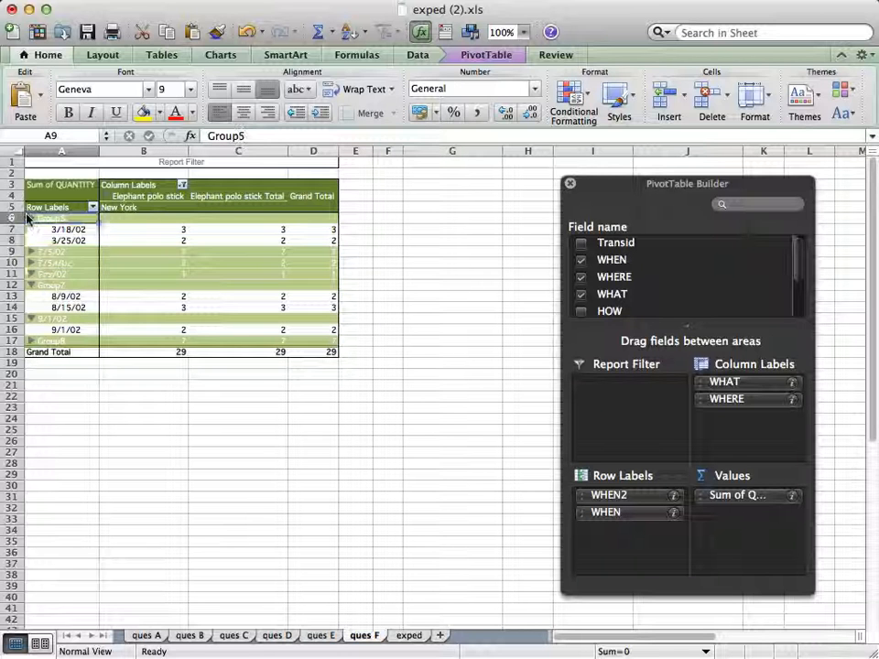
{"action": "left_click", "coordinate": [30, 218]}
{"action": "left_click", "coordinate": [31, 218]}
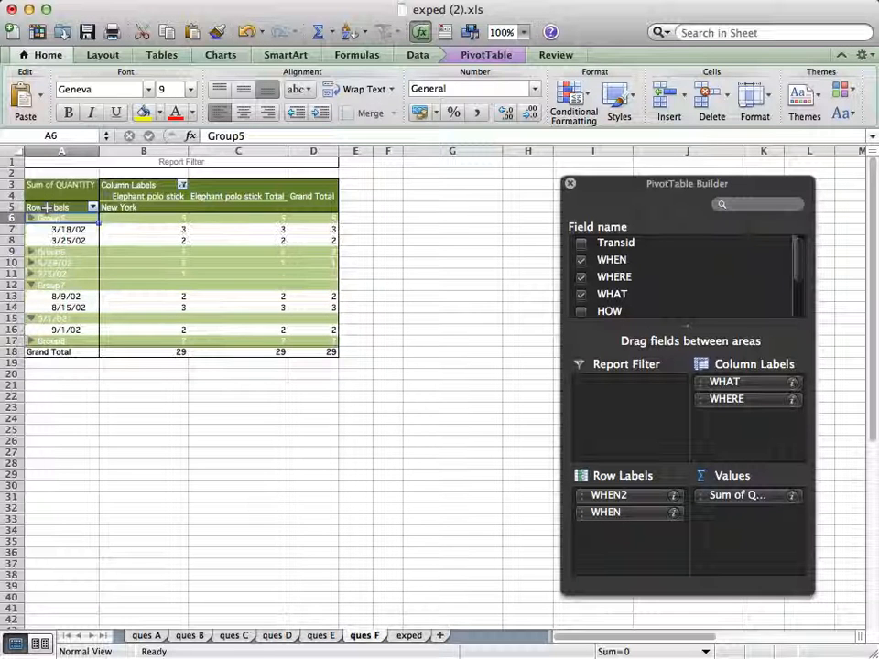
Step: Try to group the heading row above the March dates on its own
{"action": "right_click", "coordinate": [53, 217]}
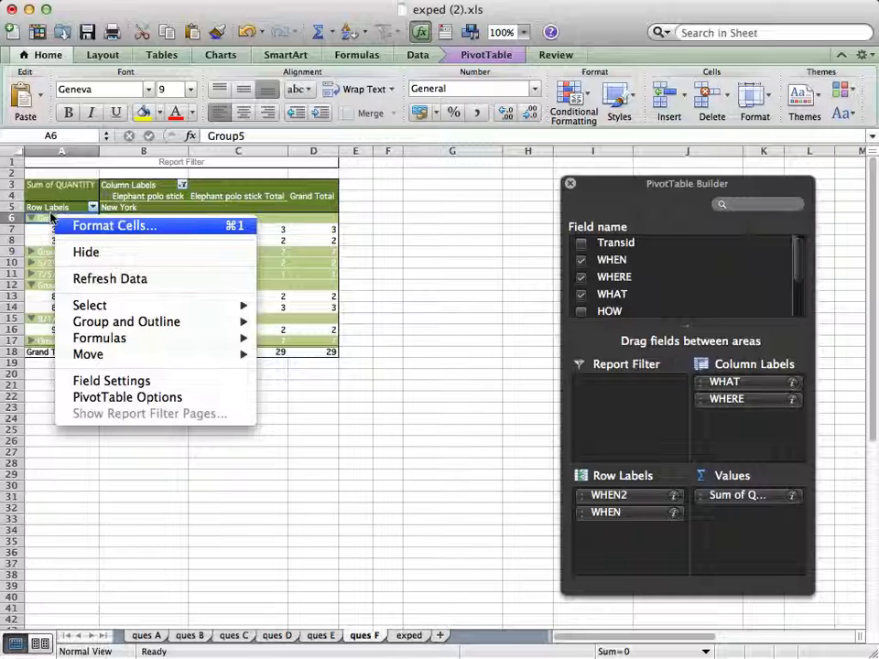
{"action": "mouse_move", "coordinate": [229, 322]}
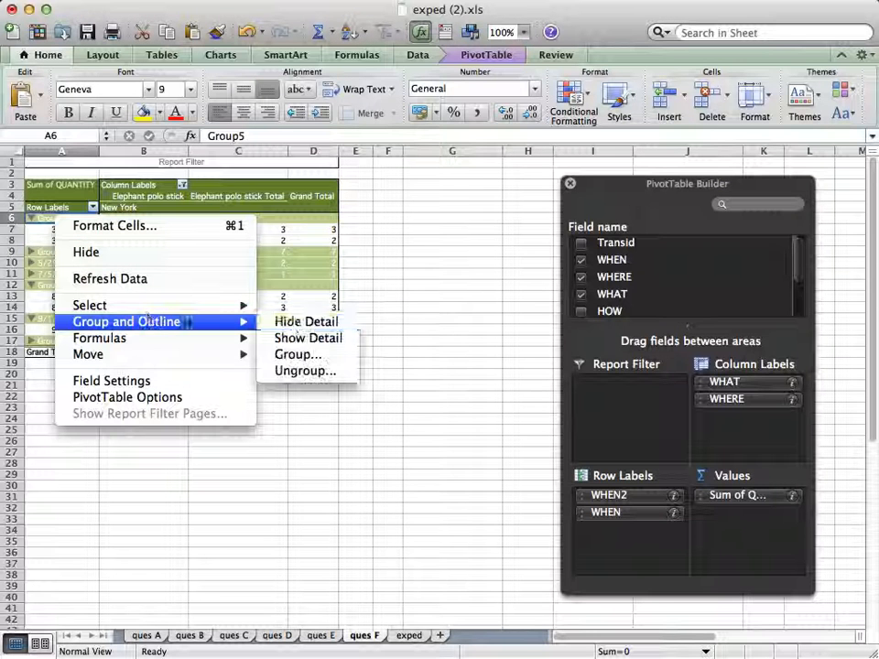
{"action": "left_click", "coordinate": [295, 352]}
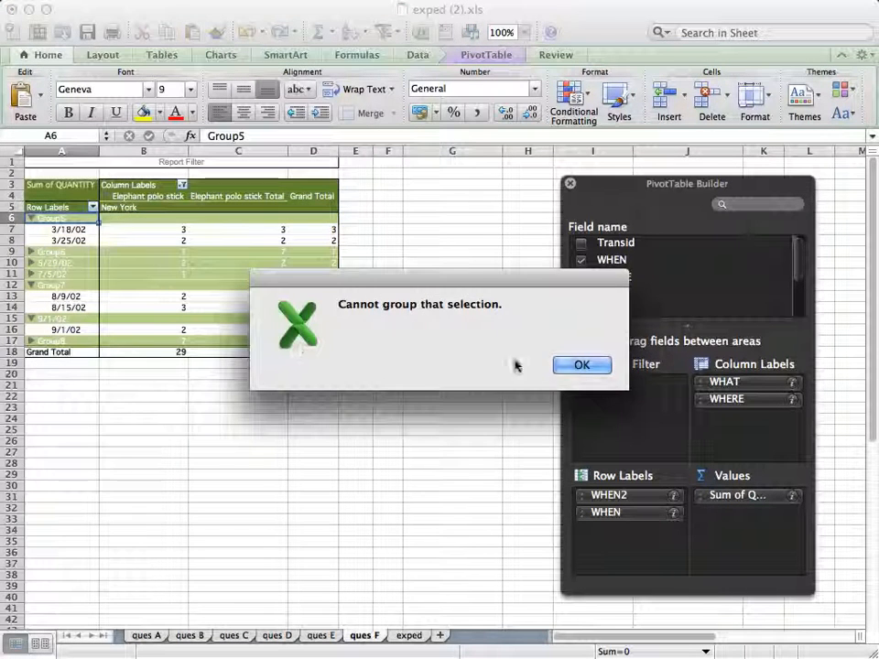
{"action": "left_click", "coordinate": [558, 365]}
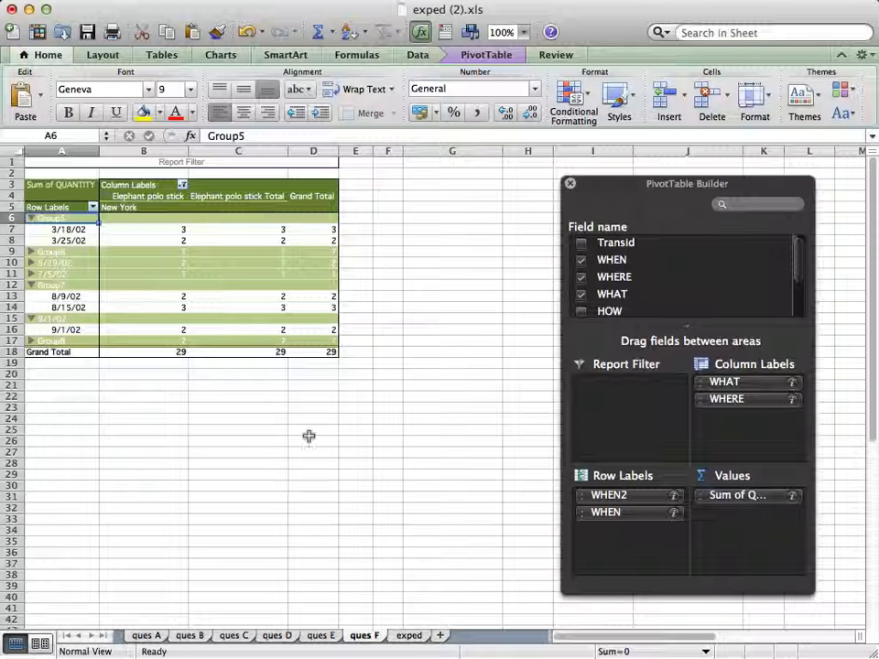